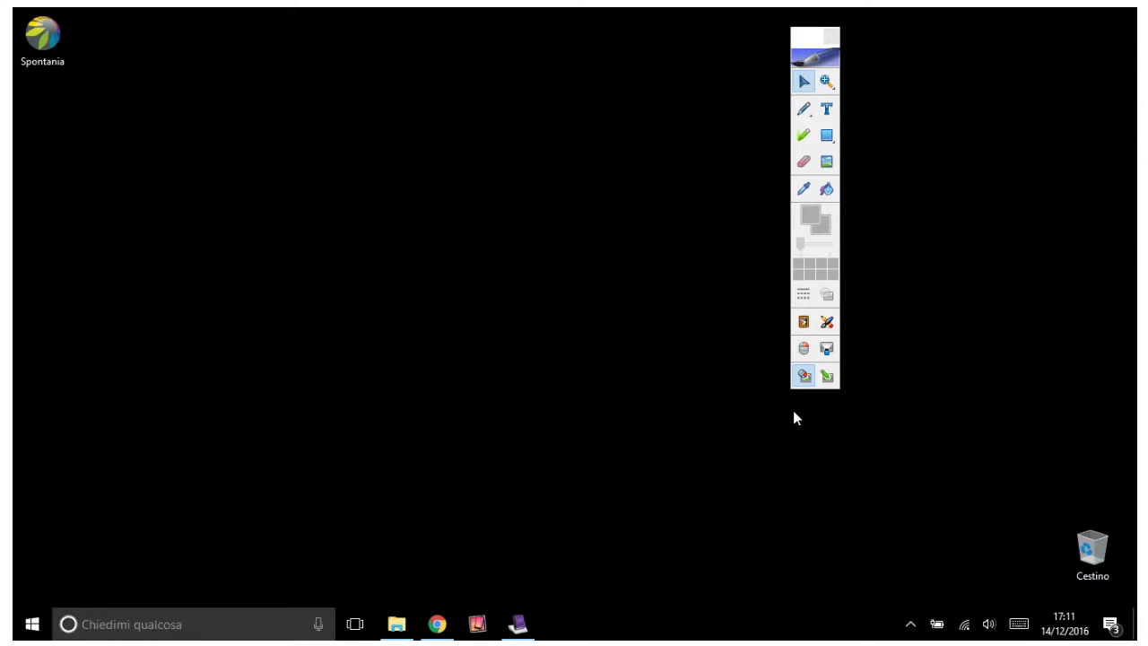
# Step: Open the Start menu and circle the Blocco note MimioStudio tile in red with a freehand brush stroke on screen
pyautogui.press('super')
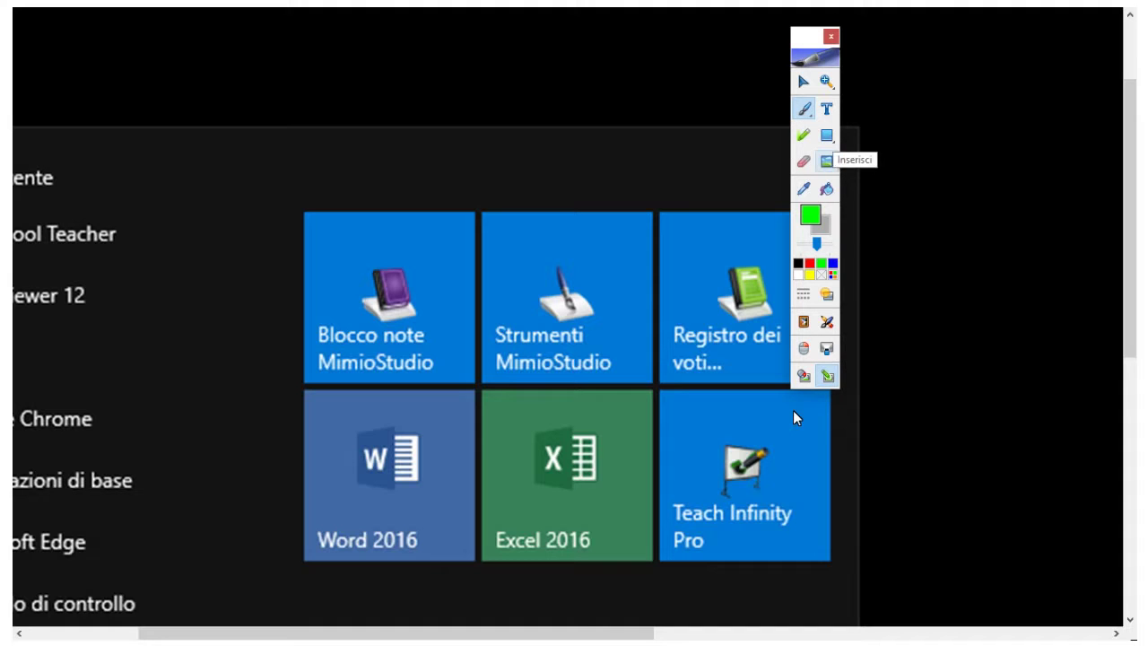
pyautogui.moveTo(467, 216)
pyautogui.mouseDown()
pyautogui.moveTo(292, 348)
pyautogui.moveTo(472, 307)
pyautogui.moveTo(429, 172)
pyautogui.mouseUp()
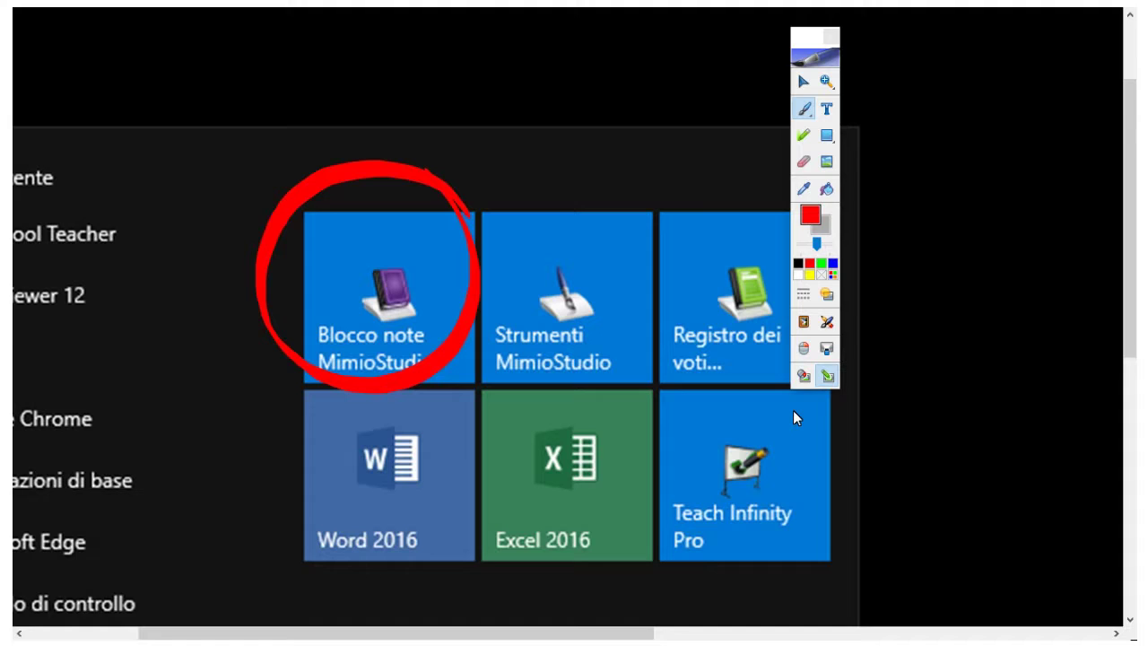
pyautogui.press('Escape')
# Step: Move the tools palette aside, make another freehand annotation on screen and leave screen annotation mode
pyautogui.moveTo(811, 38); pyautogui.dragTo(895, 42)
pyautogui.moveTo(654, 201)
pyautogui.mouseDown()
pyautogui.moveTo(481, 228)
pyautogui.moveTo(594, 157)
pyautogui.mouseUp()
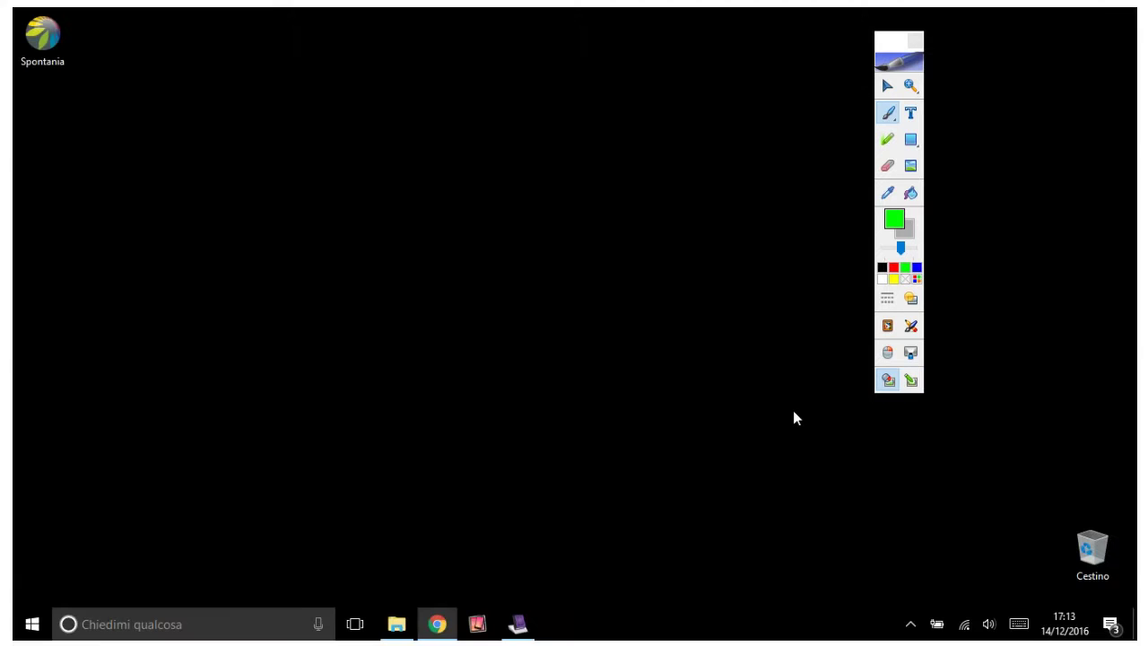
pyautogui.click(890, 382)
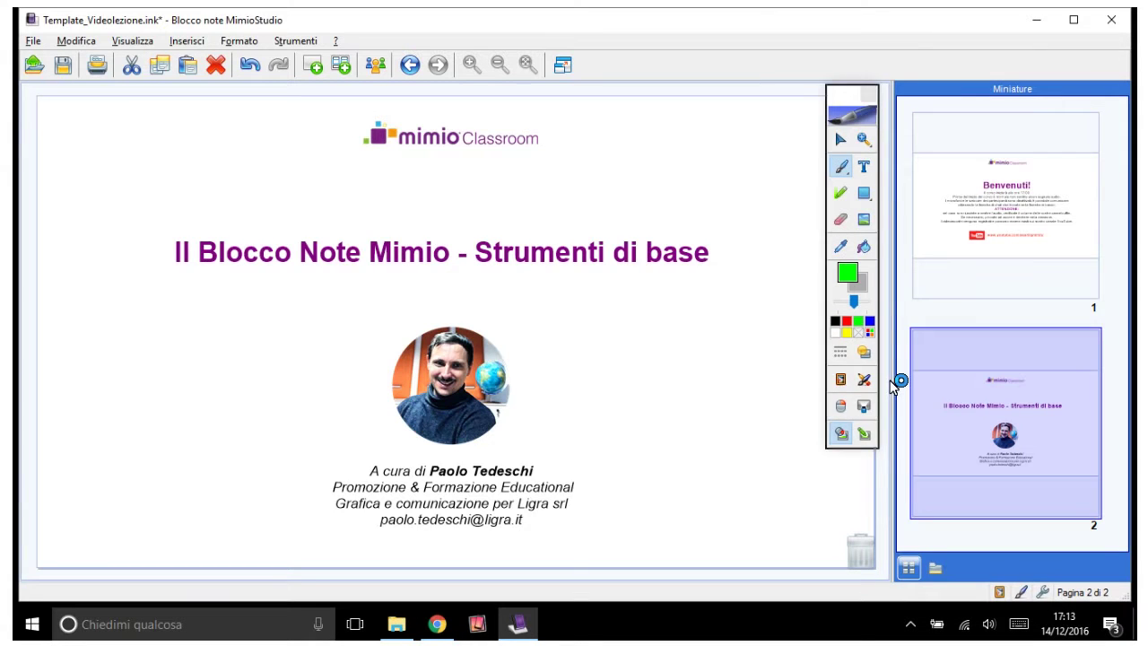
# Step: Add a page with three outlined boxes and handwrite "menu # 1" in the wide upper box and "menu #2" in the narrow one in red
pyautogui.hotkey('ctrl', 'm')
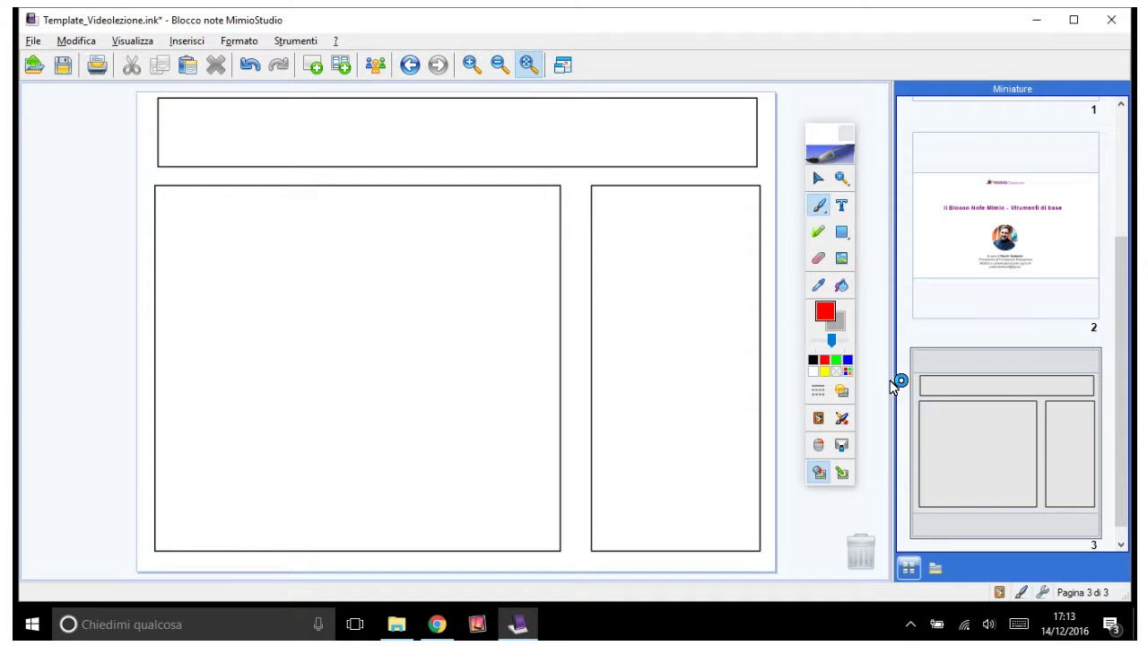
pyautogui.moveTo(195, 150)
pyautogui.mouseDown()
pyautogui.moveTo(314, 126)
pyautogui.moveTo(332, 142)
pyautogui.mouseUp()
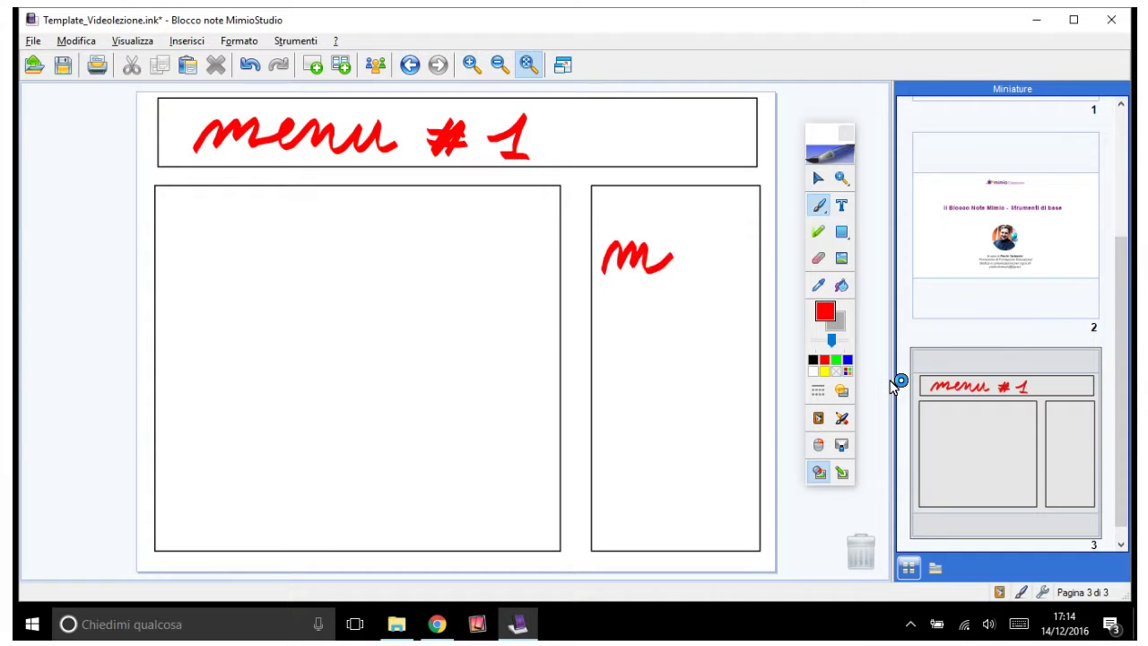
pyautogui.moveTo(666, 292); pyautogui.dragTo(650, 330)
pyautogui.moveTo(673, 298); pyautogui.dragTo(660, 334)
pyautogui.moveTo(647, 308)
pyautogui.mouseDown()
pyautogui.moveTo(715, 306)
pyautogui.moveTo(717, 331)
pyautogui.mouseUp()
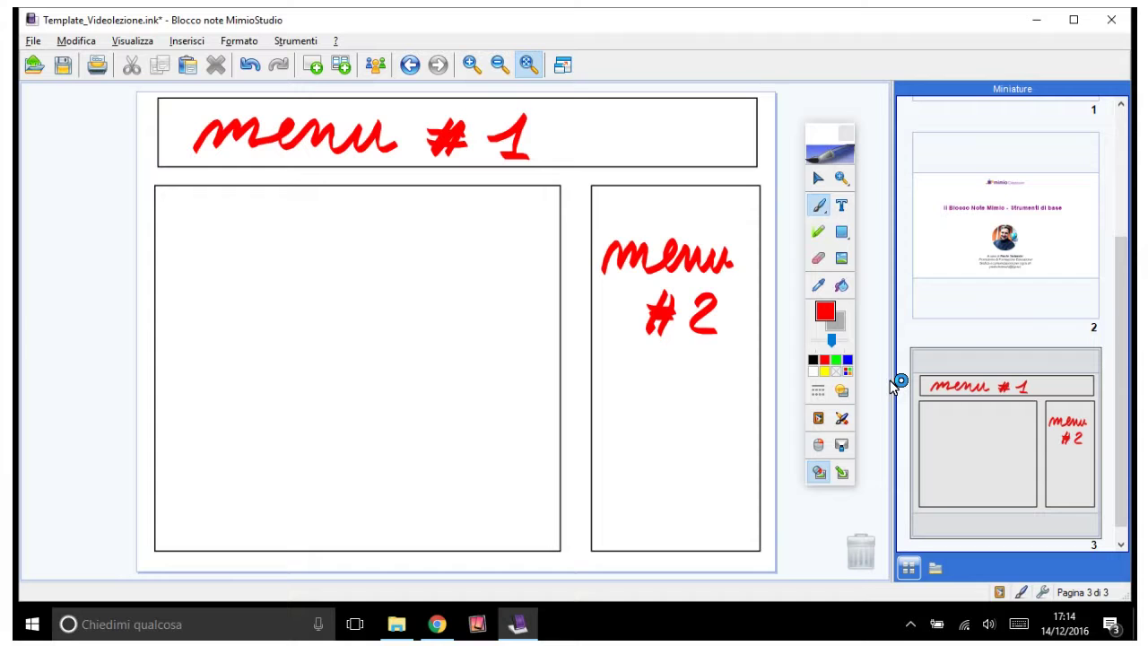
# Step: Handwrite "spazio di lavoro" in red inside the large central box of the page
pyautogui.moveTo(203, 299)
pyautogui.mouseDown()
pyautogui.moveTo(259, 256)
pyautogui.moveTo(265, 307)
pyautogui.mouseUp()
pyautogui.moveTo(287, 268)
pyautogui.mouseDown()
pyautogui.moveTo(305, 294)
pyautogui.moveTo(346, 280)
pyautogui.moveTo(369, 339)
pyautogui.mouseUp()
pyautogui.moveTo(370, 269)
pyautogui.mouseDown()
pyautogui.moveTo(394, 296)
pyautogui.moveTo(465, 266)
pyautogui.mouseUp()
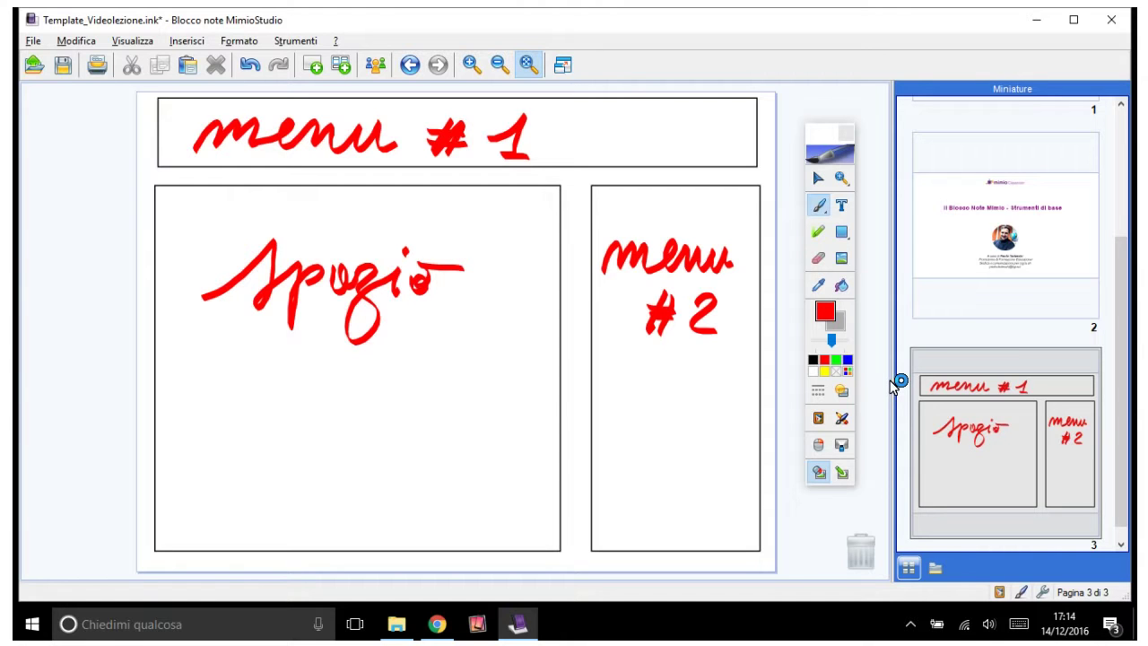
pyautogui.moveTo(319, 318)
pyautogui.mouseDown()
pyautogui.moveTo(305, 388)
pyautogui.moveTo(336, 345)
pyautogui.mouseUp()
pyautogui.moveTo(265, 439)
pyautogui.mouseDown()
pyautogui.moveTo(318, 468)
pyautogui.moveTo(377, 436)
pyautogui.moveTo(435, 450)
pyautogui.moveTo(465, 435)
pyautogui.mouseUp()
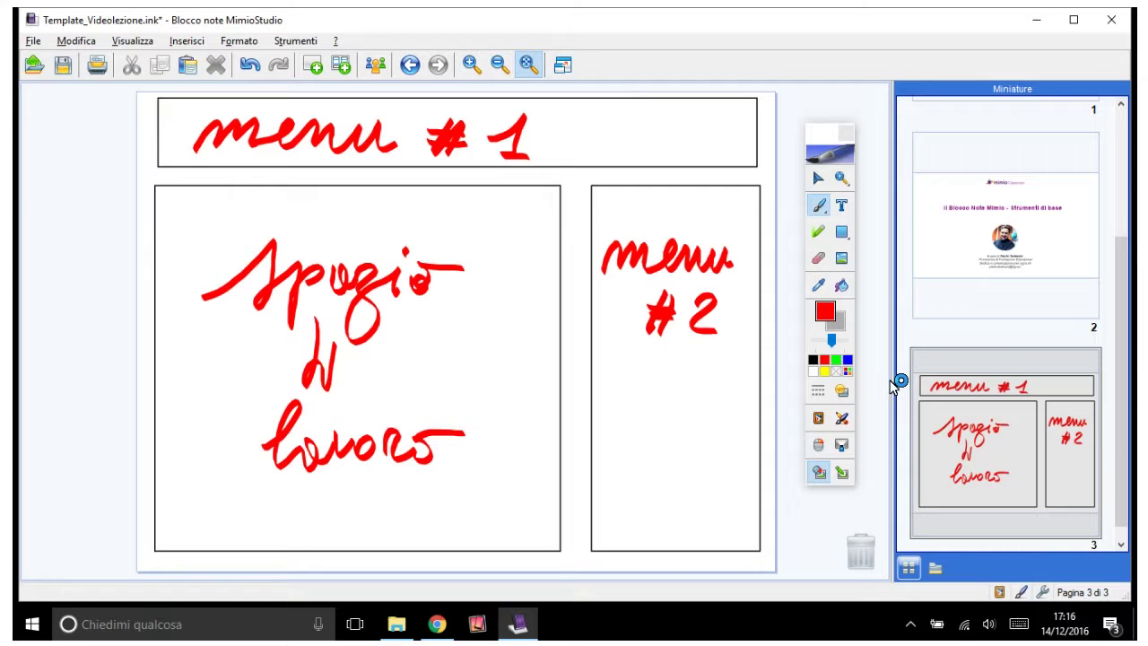
# Step: Annotate the magnified toolbar with freehand blue brush strokes, circling the full-screen icon, and move the tools palette out of the way
pyautogui.press('Escape')
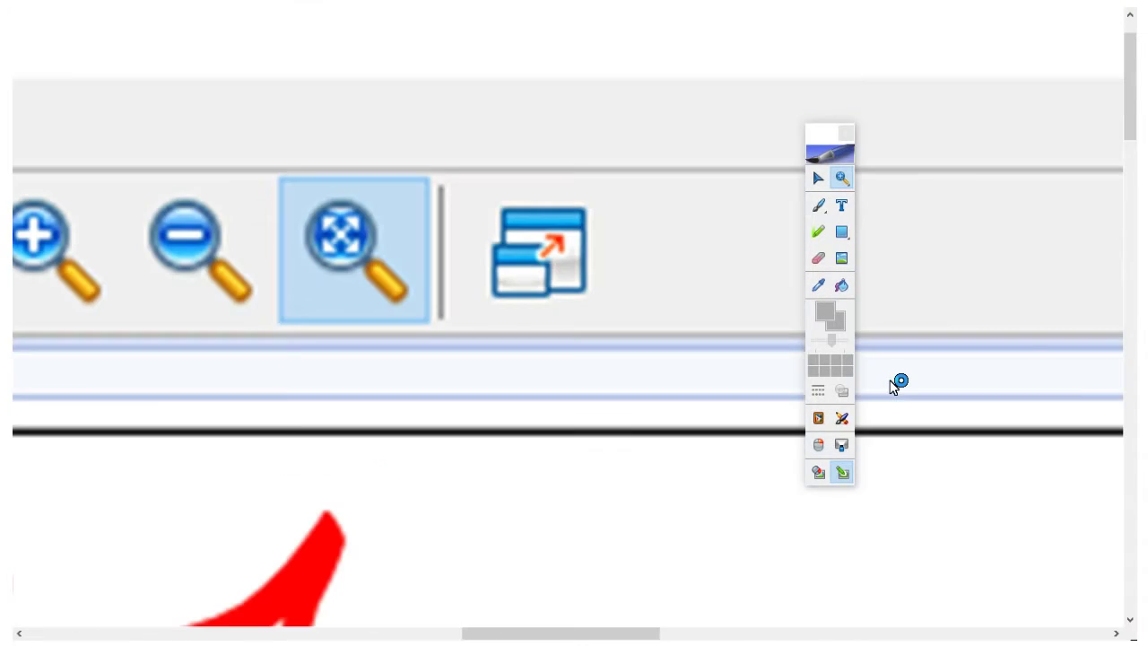
pyautogui.click(820, 206)
pyautogui.click(848, 360)
pyautogui.moveTo(652, 194)
pyautogui.mouseDown()
pyautogui.moveTo(627, 162)
pyautogui.moveTo(436, 230)
pyautogui.moveTo(687, 216)
pyautogui.moveTo(635, 178)
pyautogui.mouseUp()
pyautogui.moveTo(831, 341); pyautogui.dragTo(828, 341)
pyautogui.moveTo(824, 134); pyautogui.dragTo(1021, 148)
pyautogui.moveTo(915, 72)
pyautogui.mouseDown()
pyautogui.moveTo(802, 206)
pyautogui.moveTo(695, 251)
pyautogui.moveTo(761, 286)
pyautogui.mouseUp()
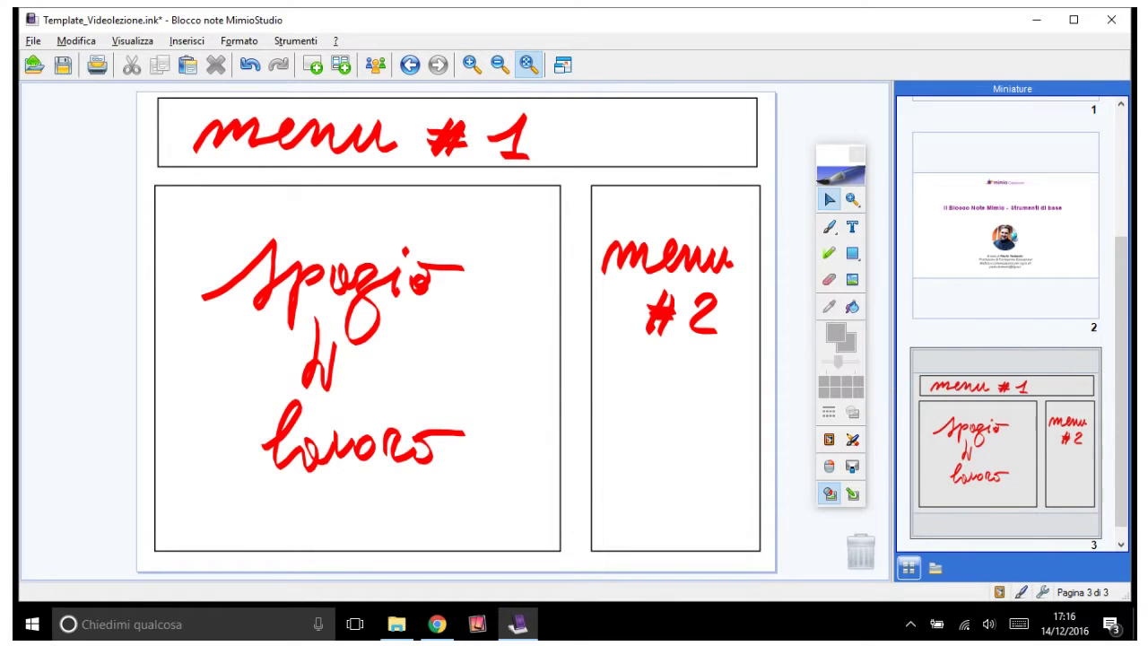
# Step: Show the notebook in full screen and place the tools palette on the black area outside the page
pyautogui.click(563, 66)
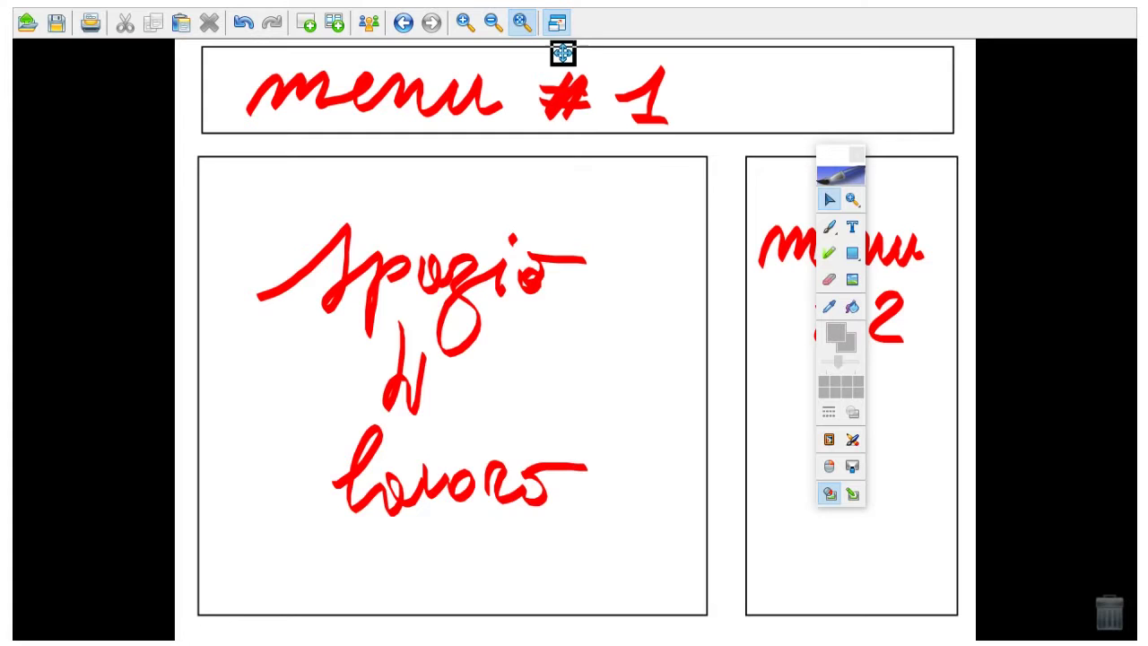
pyautogui.moveTo(828, 150); pyautogui.dragTo(1032, 144)
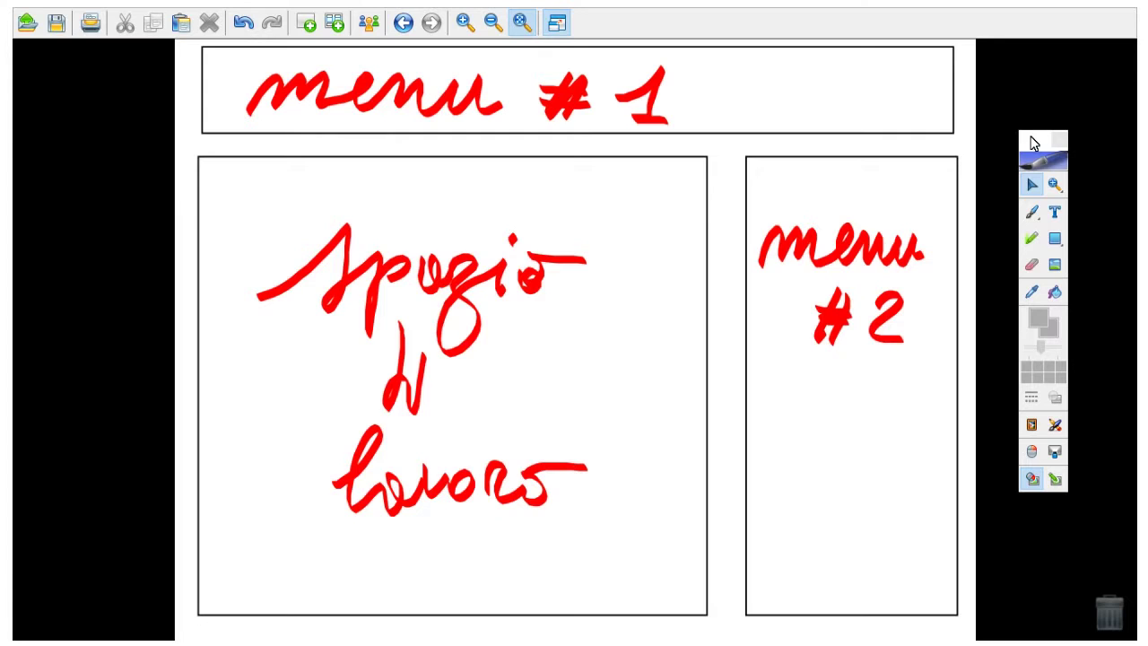
# Step: Add a blank page after the handwritten layout page, reposition the tools palette and exit full screen
pyautogui.hotkey('ctrl', 'm')
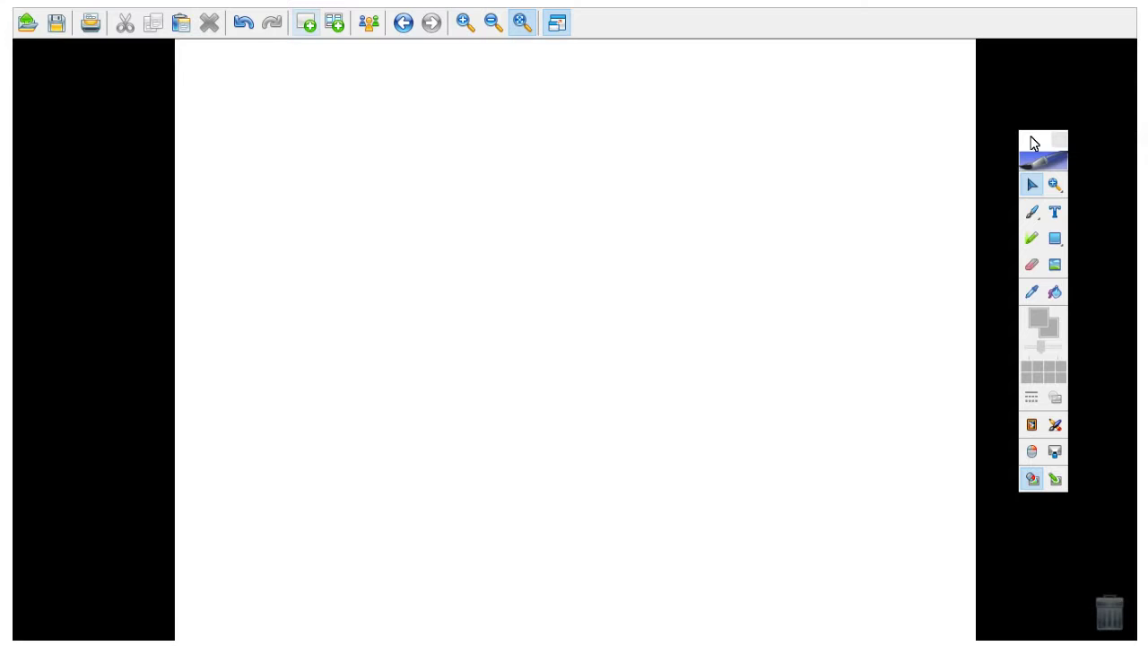
pyautogui.moveTo(1031, 137)
pyautogui.mouseDown()
pyautogui.moveTo(959, 125)
pyautogui.moveTo(1032, 139)
pyautogui.moveTo(541, 253)
pyautogui.mouseUp()
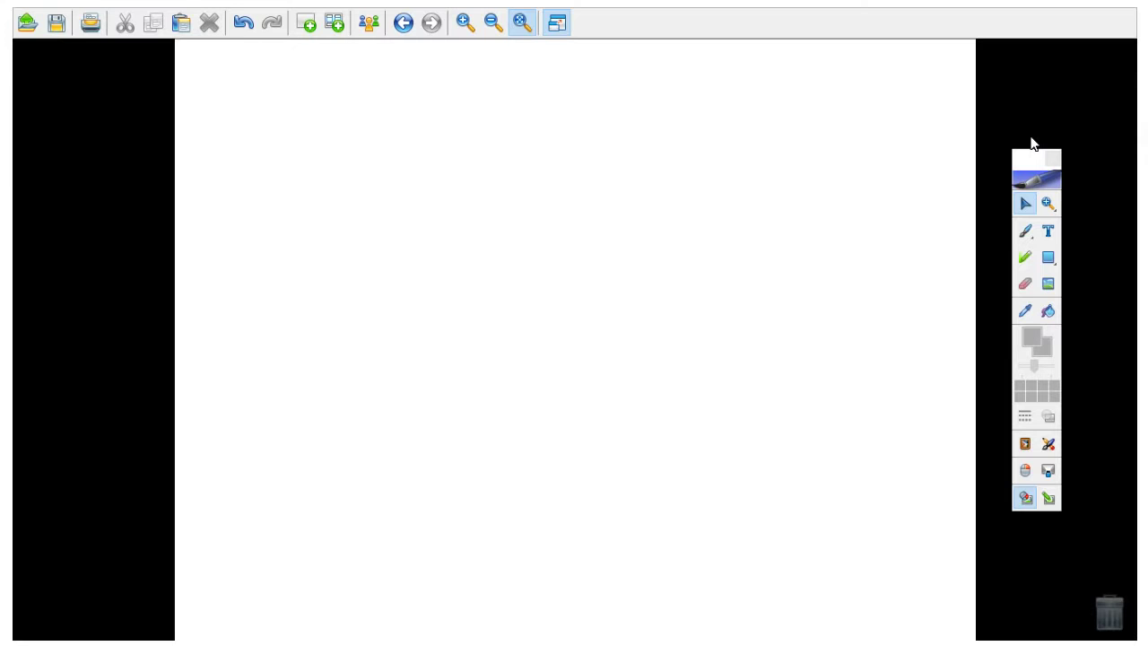
pyautogui.press('Escape')
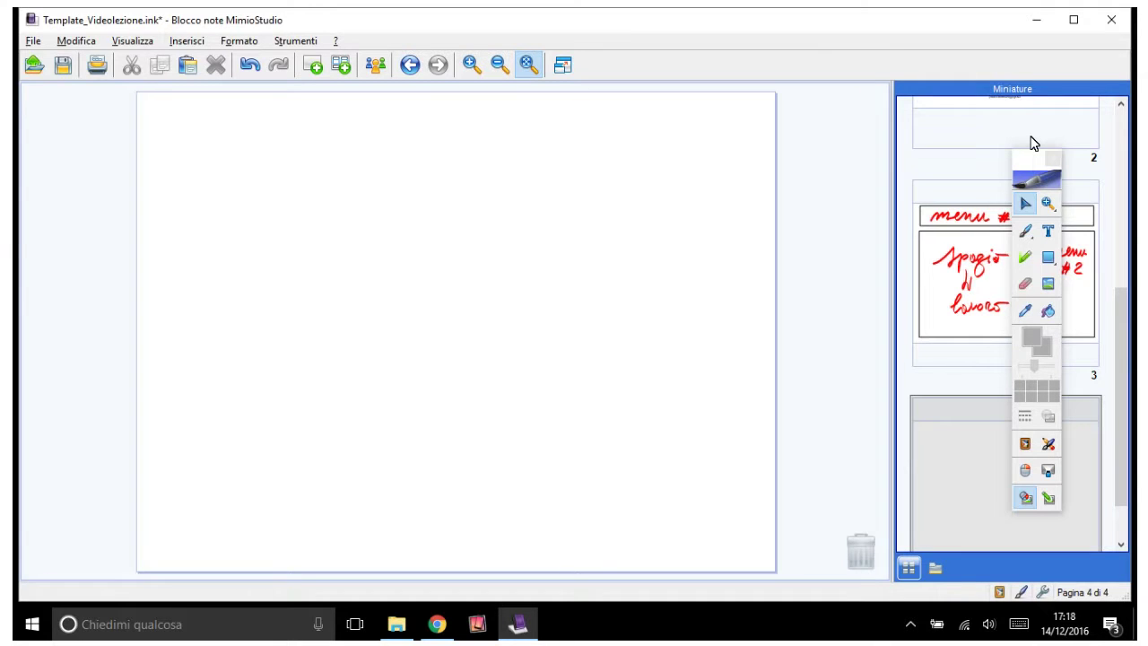
# Step: Open the page setup (Impostazioni pagina) and choose the page size Schermo 1920px x 1080px
pyautogui.hotkey('alt', 'f')
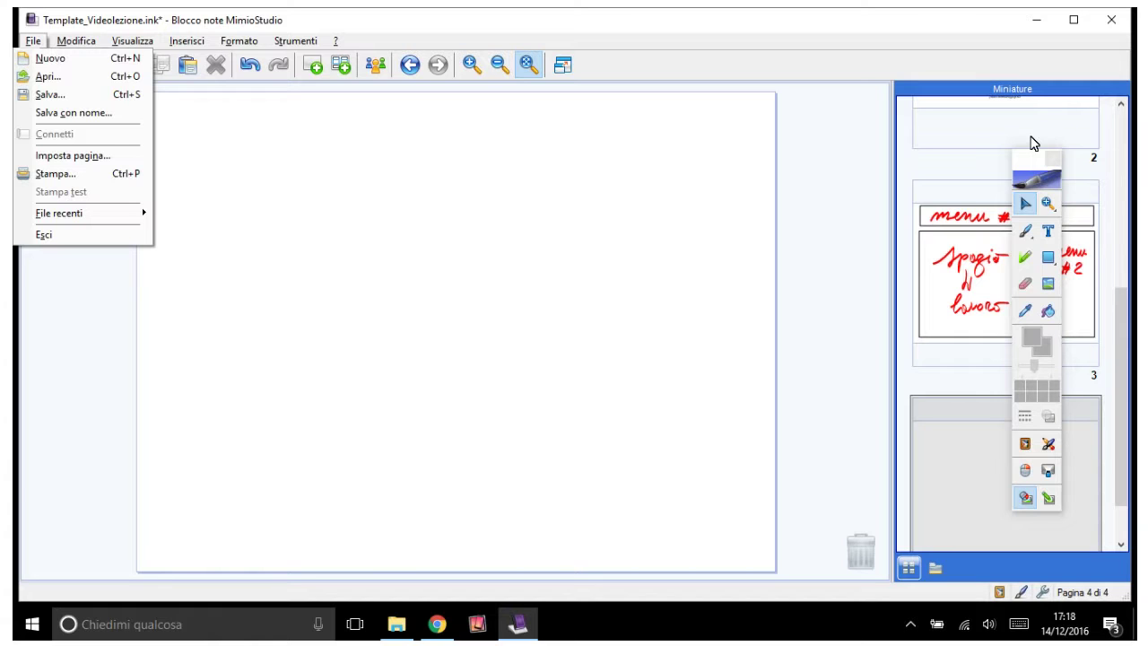
pyautogui.press('g')
pyautogui.moveTo(574, 201); pyautogui.dragTo(554, 86)
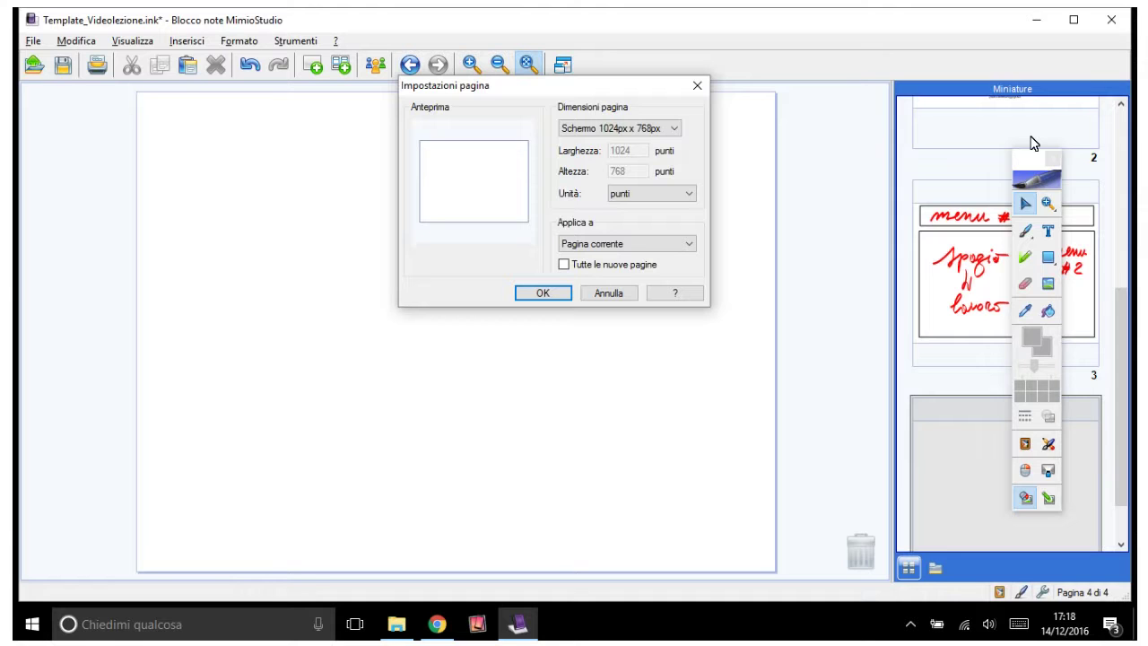
pyautogui.hotkey('alt', 'Down')
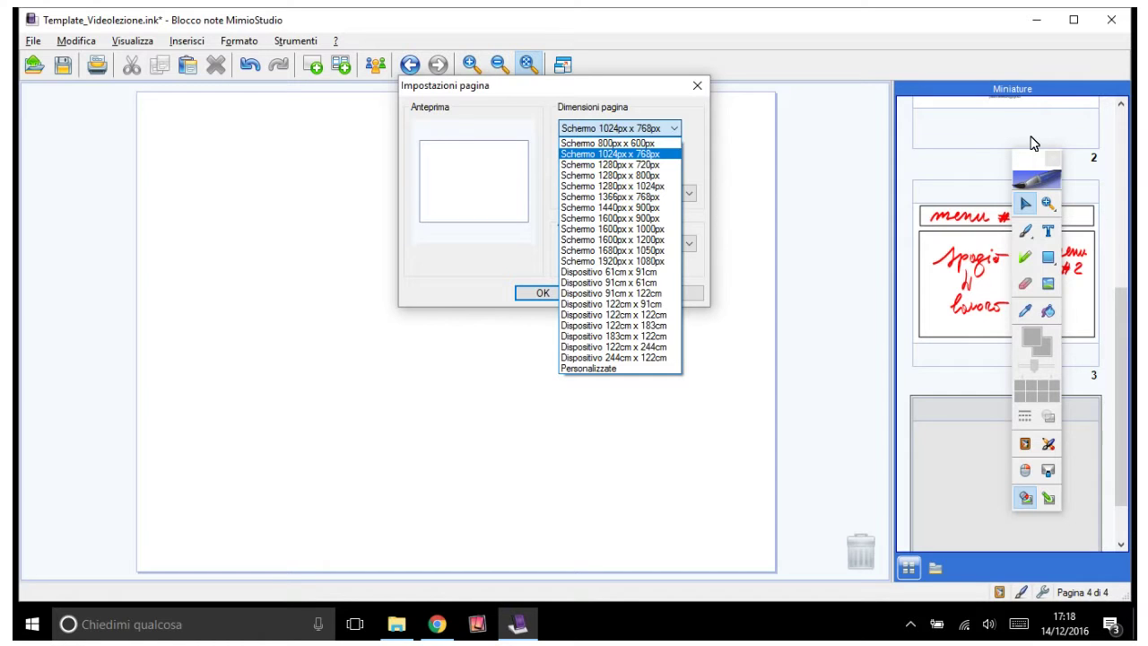
pyautogui.press('Down')
pyautogui.press('Down')
pyautogui.press('Down')
pyautogui.press('Down')
pyautogui.press('Down')
pyautogui.press('Down')
pyautogui.press('Down')
pyautogui.press('Down')
pyautogui.press('Down')
pyautogui.press('Down')
pyautogui.press('Return')
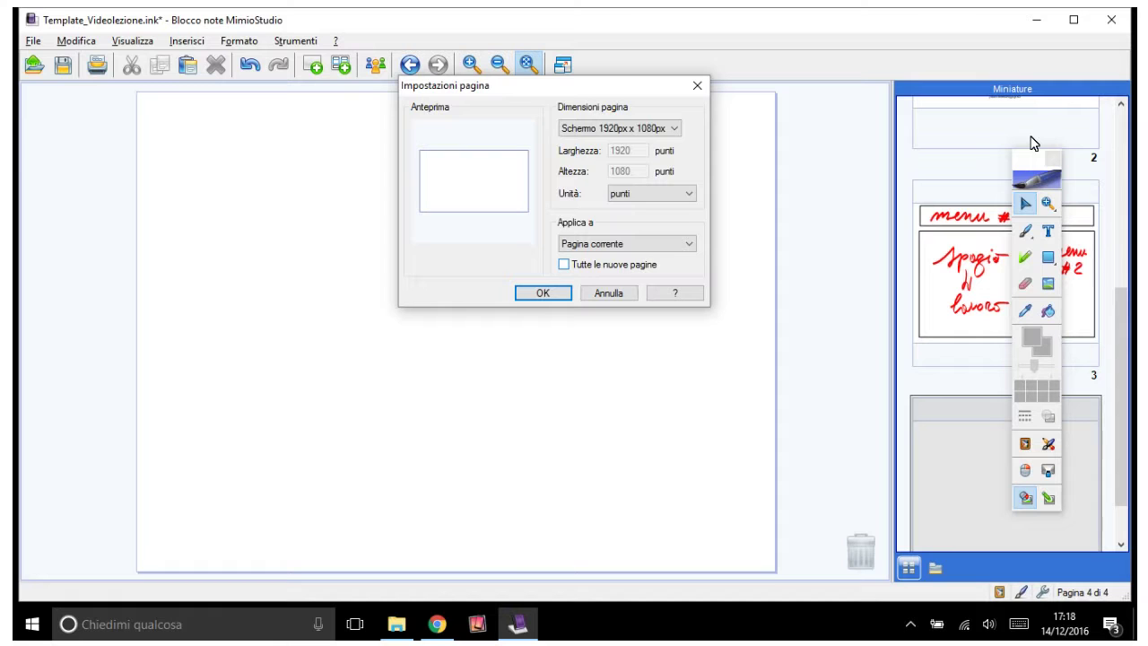
# Step: Switch the page size to Personalizzate and set the unit of measurement to cm
pyautogui.hotkey('alt', 'Down')
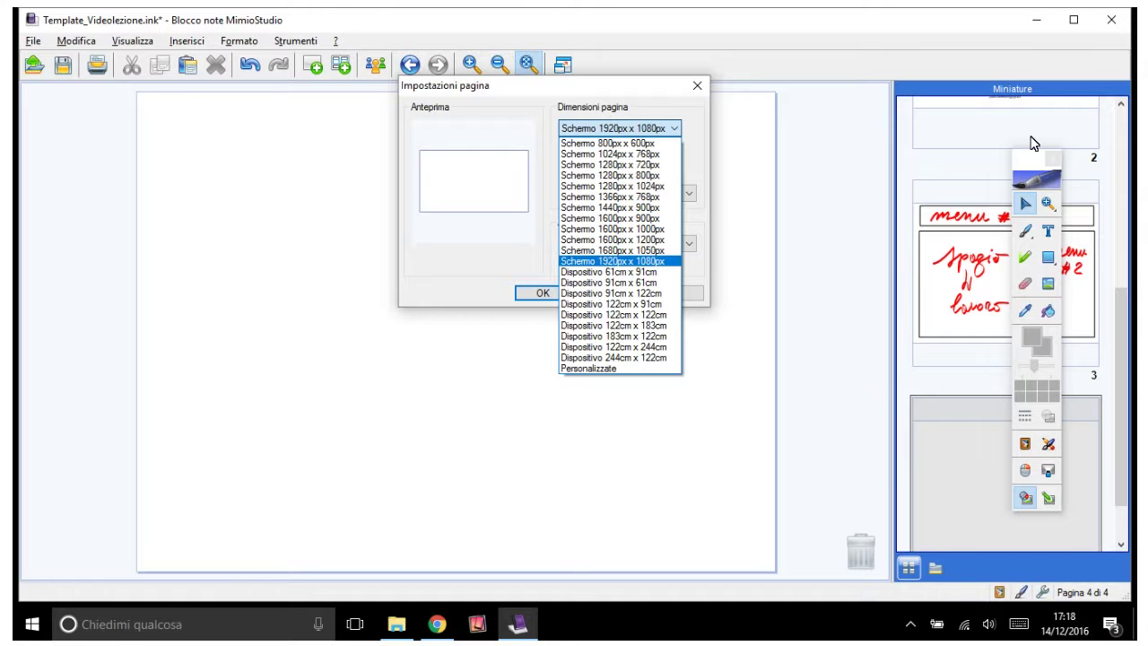
pyautogui.press('End')
pyautogui.press('Return')
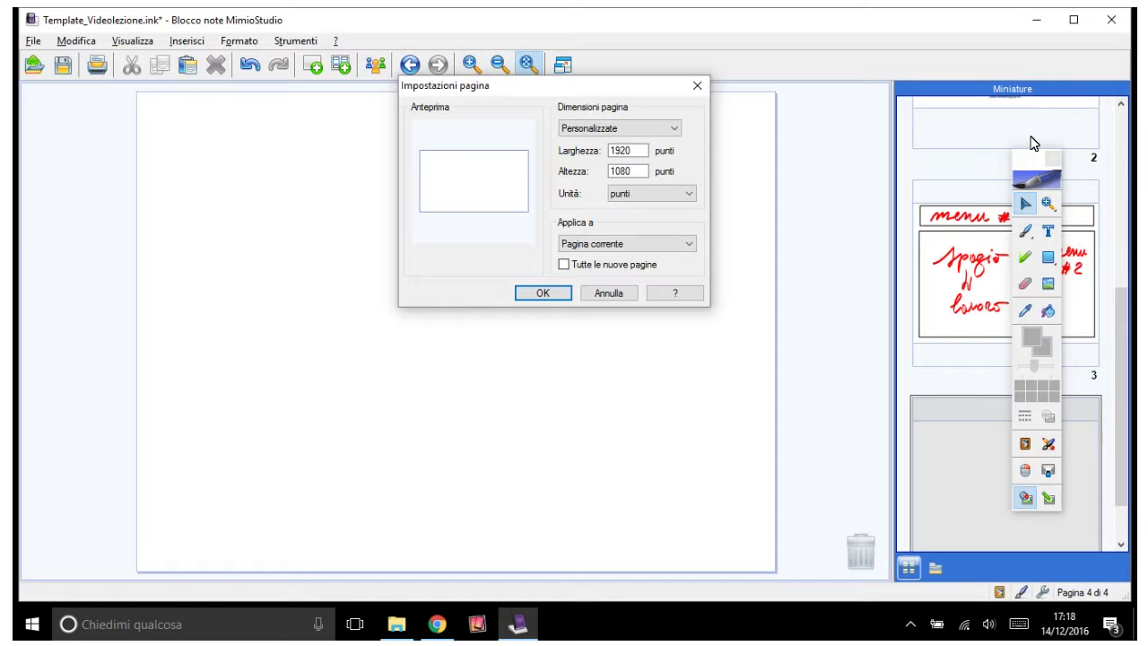
pyautogui.hotkey('alt', 'Down')
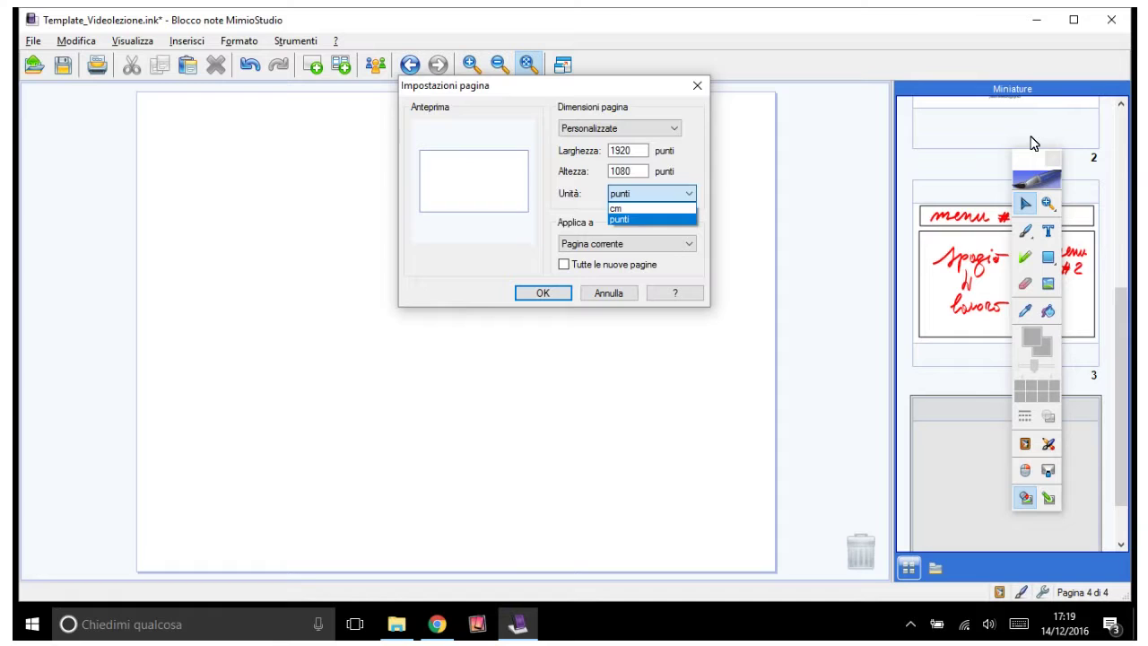
pyautogui.press('Up')
pyautogui.press('Return')
# Step: Go through the custom width and height fields, and set the page size back to Schermo 1920px x 1080px
pyautogui.hotkey('shift', 'Tab')
pyautogui.hotkey('shift', 'Tab')
pyautogui.hotkey('shift', 'Home')
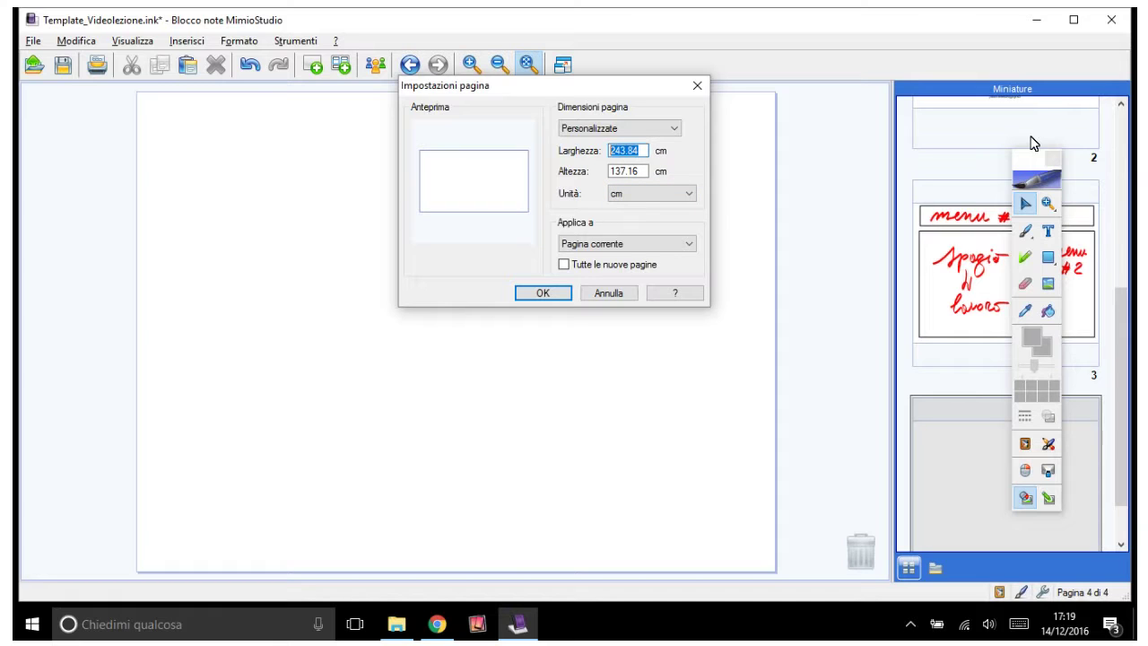
pyautogui.press('Tab')
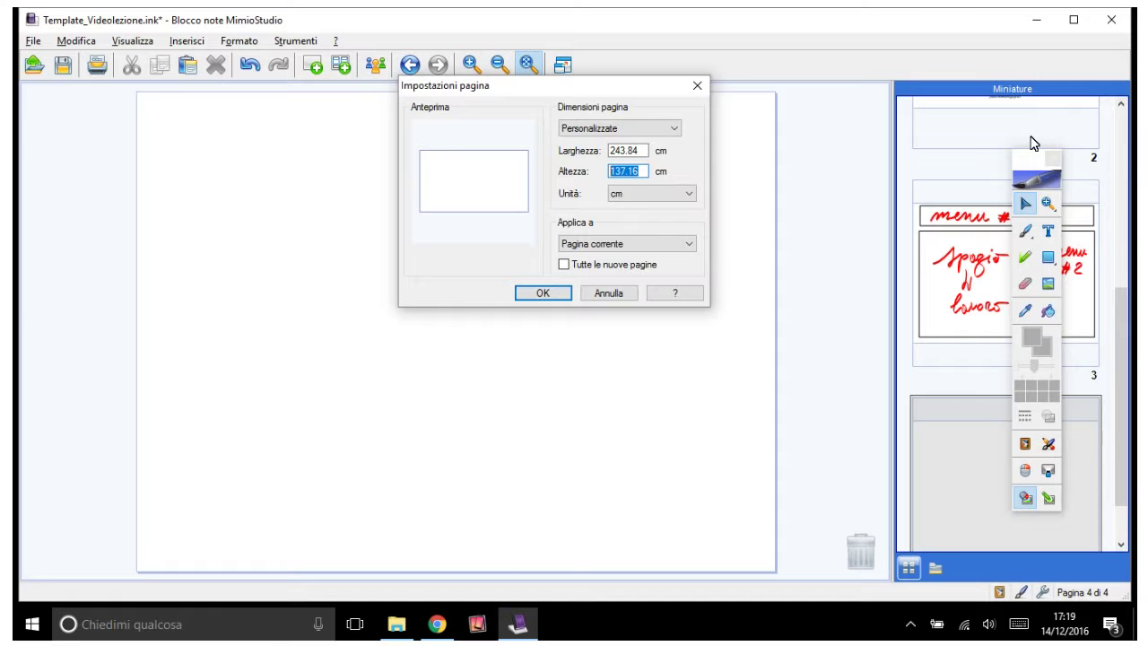
pyautogui.hotkey('shift', 'Tab')
pyautogui.hotkey('shift', 'Tab')
pyautogui.hotkey('alt', 'Down')
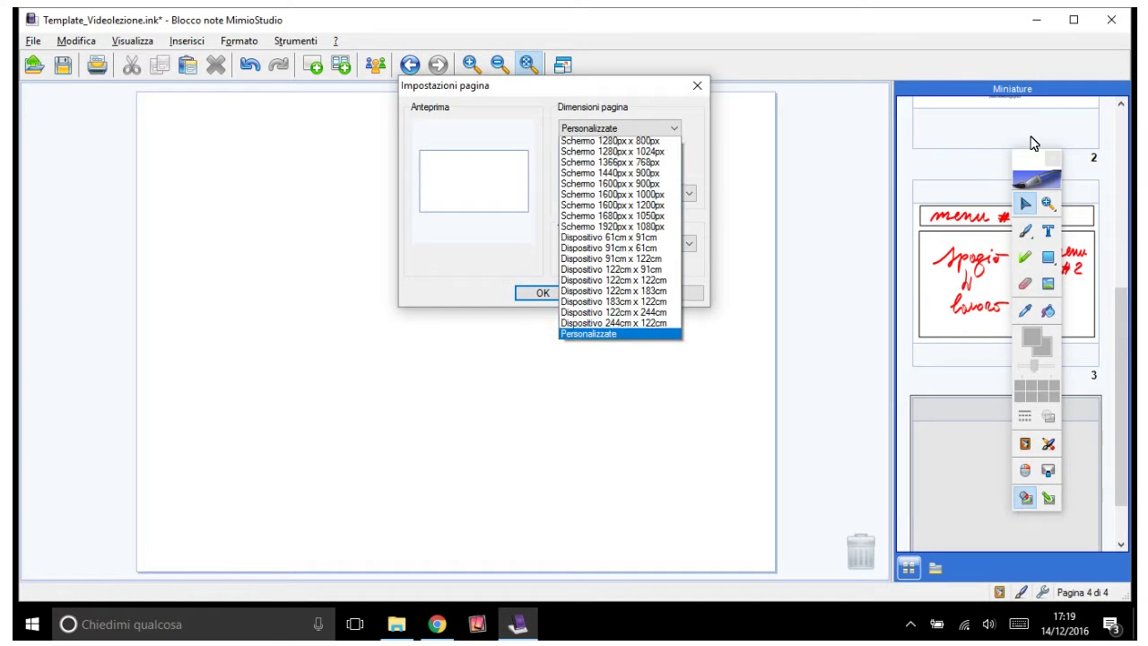
pyautogui.press('Return')
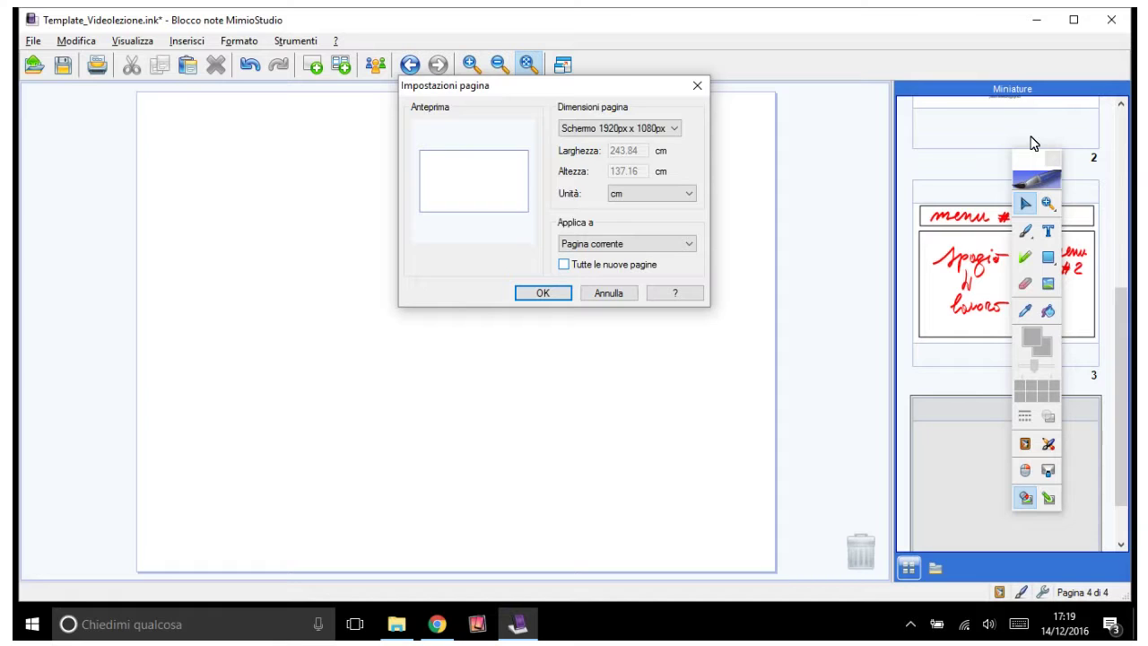
# Step: Apply the page size to the entire document (Intero documento) and to all new pages (Tutte le nuove pagine), and confirm the page setup
pyautogui.hotkey('alt', 'Down')
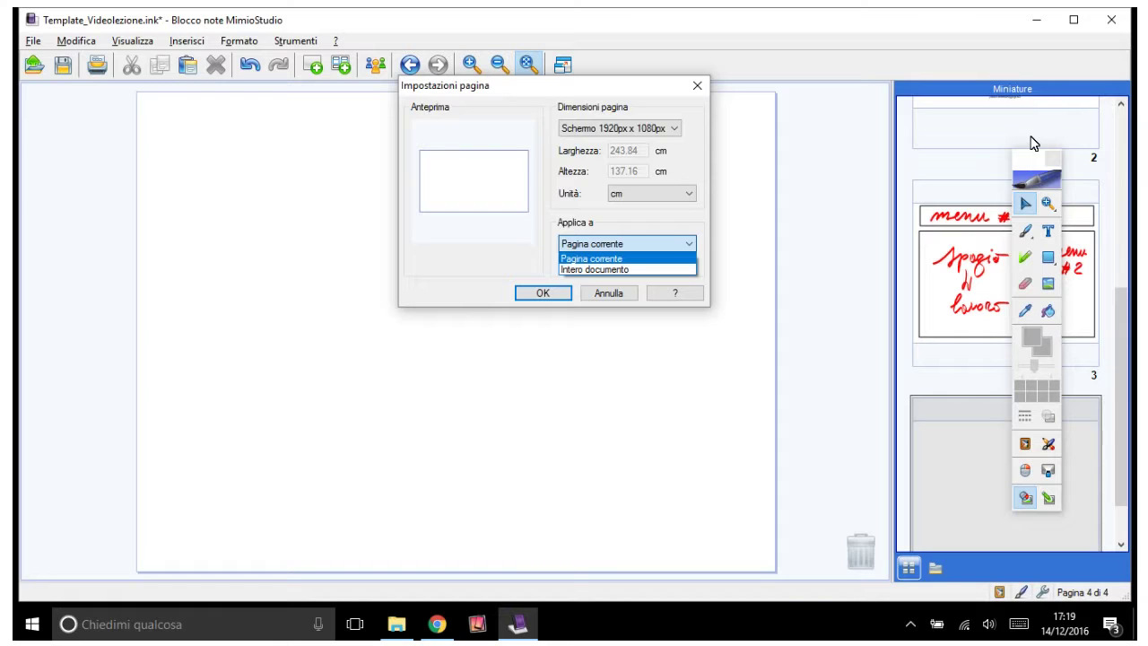
pyautogui.press('Down')
pyautogui.press('Return')
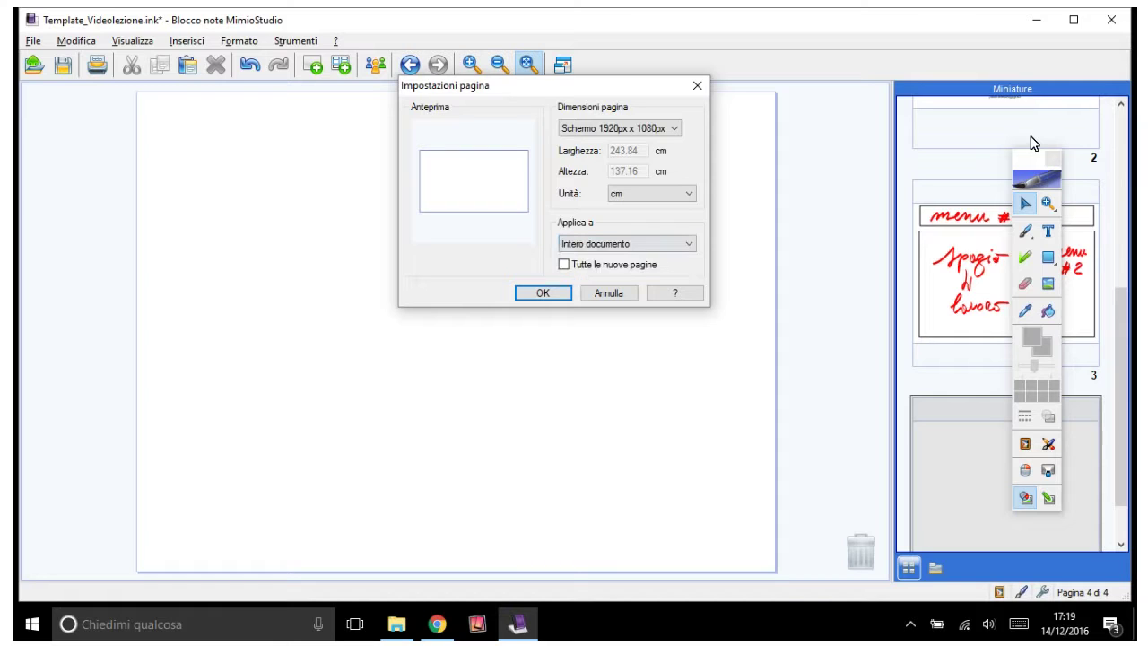
pyautogui.hotkey('alt', 'Down')
pyautogui.press('Up')
pyautogui.press('Return')
pyautogui.hotkey('alt', 'Down')
pyautogui.press('Down')
pyautogui.press('Return')
pyautogui.press('Tab')
pyautogui.press('space')
pyautogui.press('Return')
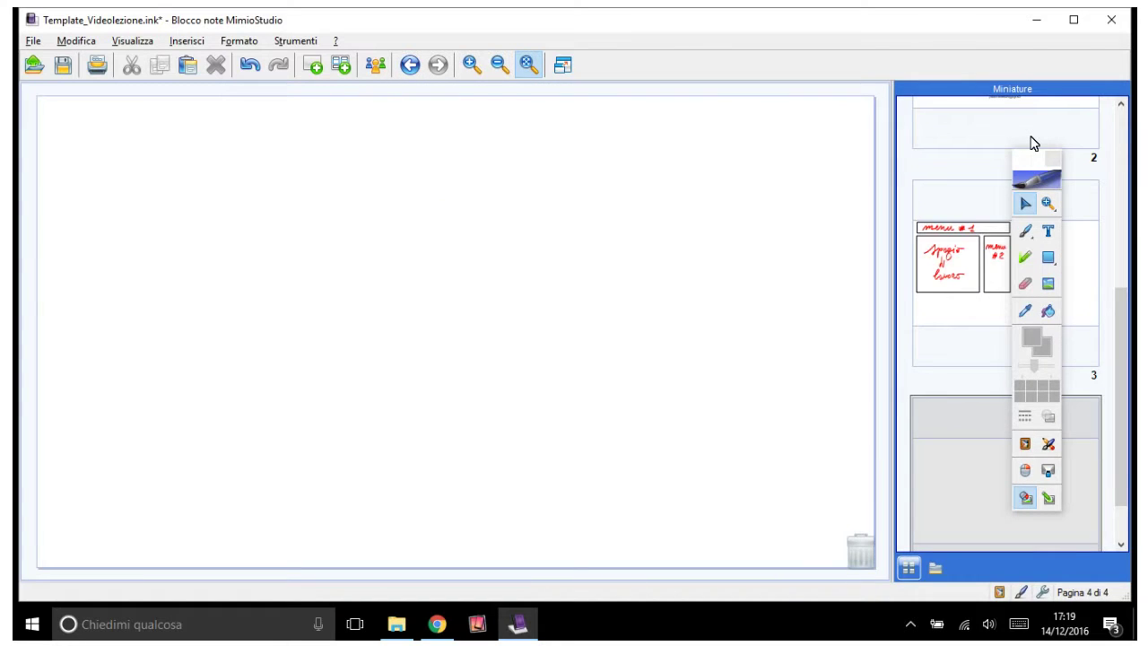
# Step: Switch the blank page to full screen and draw a large black-outlined triangle using shape recognition
pyautogui.press('F5')
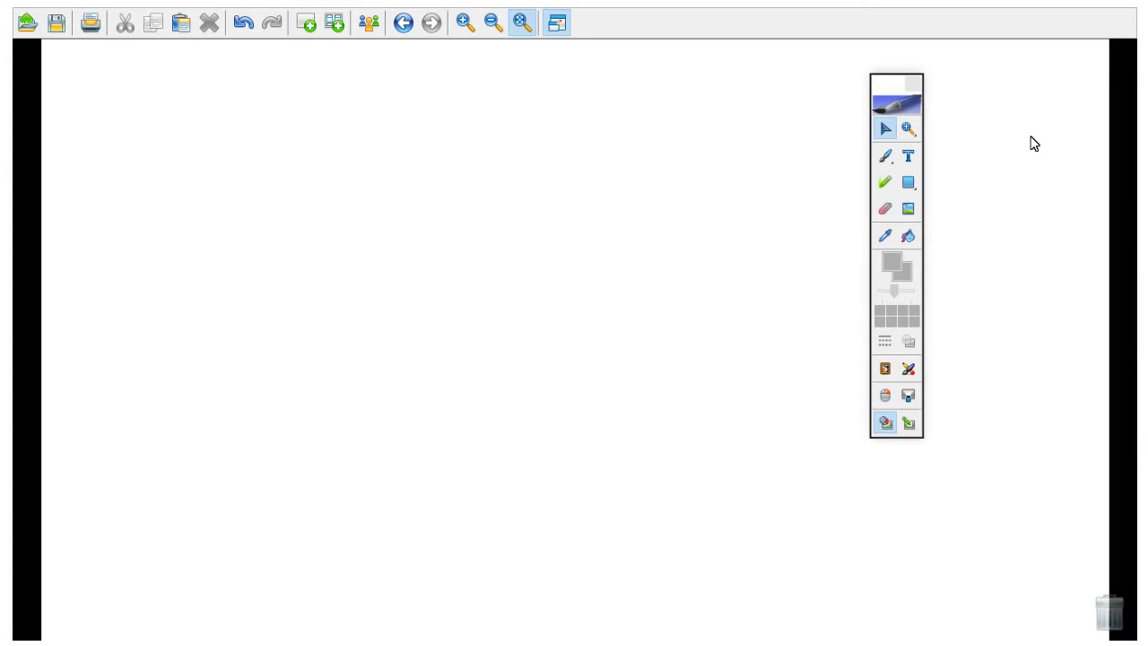
pyautogui.press('b')
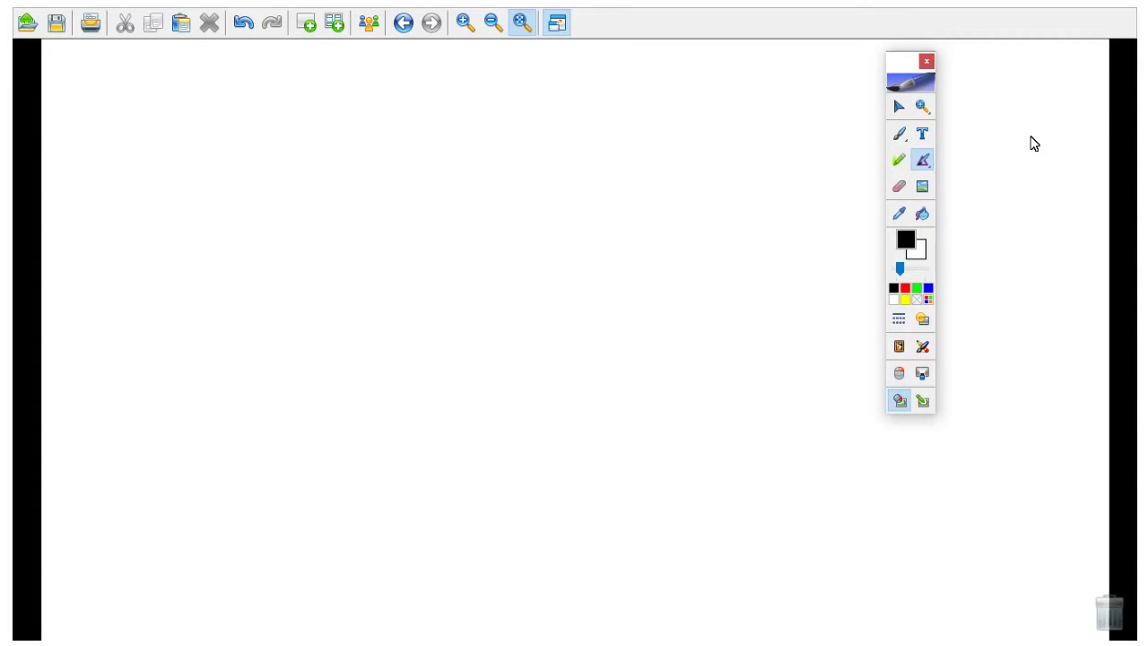
pyautogui.moveTo(319, 399)
pyautogui.mouseDown()
pyautogui.moveTo(715, 113)
pyautogui.moveTo(779, 440)
pyautogui.moveTo(296, 409)
pyautogui.mouseUp()
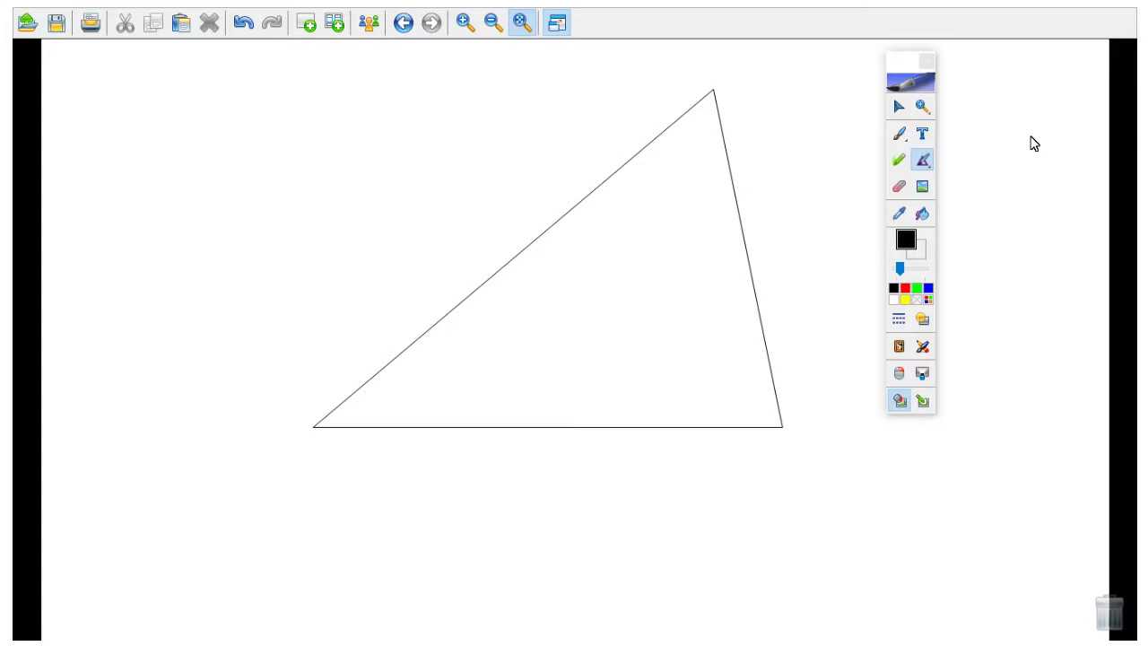
# Step: Label the triangle's vertices with a handwritten a, b and c in red using the brush
pyautogui.click(900, 134)
pyautogui.click(917, 287)
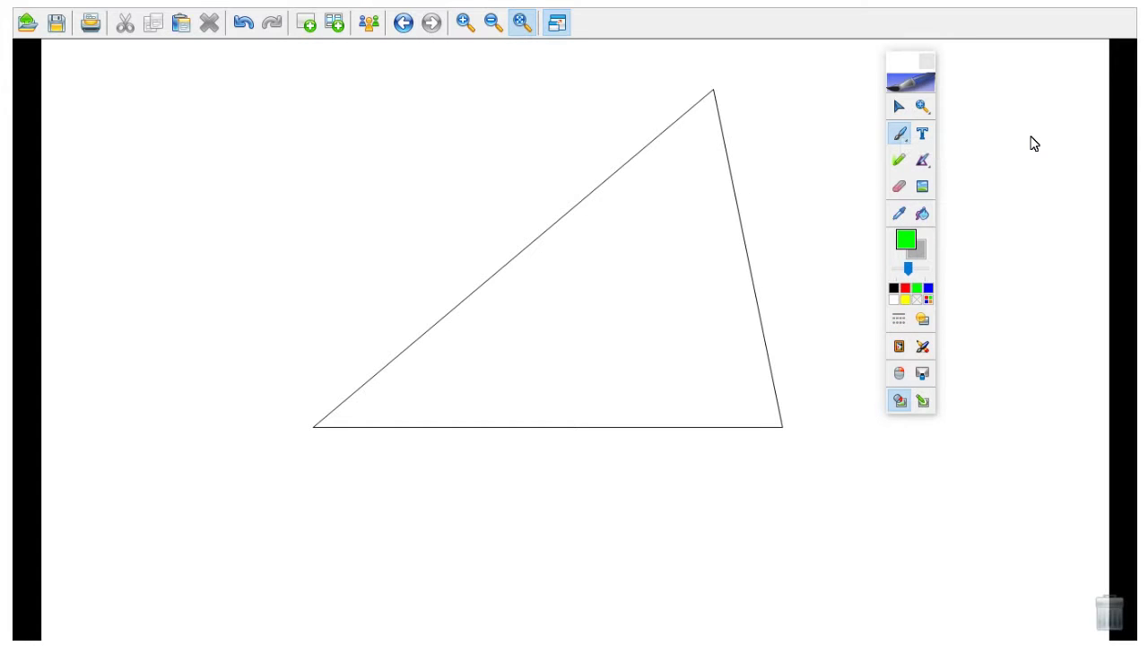
pyautogui.click(906, 287)
pyautogui.moveTo(707, 65); pyautogui.dragTo(729, 85)
pyautogui.moveTo(797, 401); pyautogui.dragTo(790, 443)
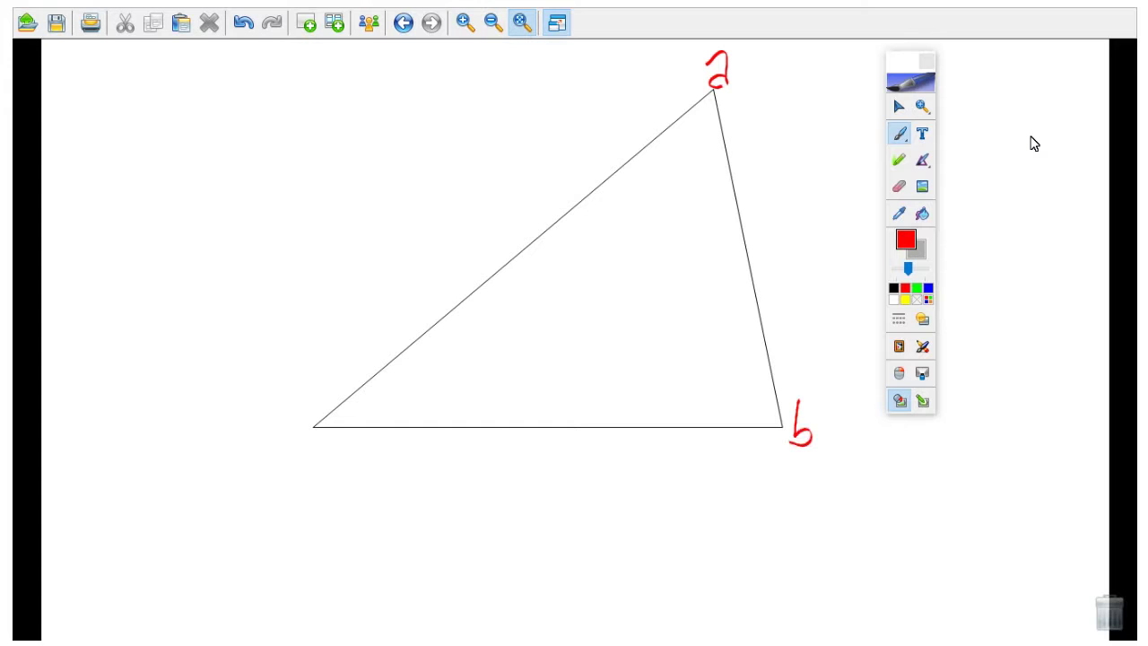
pyautogui.moveTo(296, 425); pyautogui.dragTo(297, 446)
# Step: Draw a green freehand arc across each of the triangle's three corners to mark the angles
pyautogui.click(917, 287)
pyautogui.moveTo(799, 382)
pyautogui.mouseDown()
pyautogui.moveTo(751, 429)
pyautogui.moveTo(761, 461)
pyautogui.mouseUp()
pyautogui.moveTo(675, 90)
pyautogui.mouseDown()
pyautogui.moveTo(716, 126)
pyautogui.moveTo(766, 120)
pyautogui.mouseUp()
pyautogui.moveTo(329, 357); pyautogui.dragTo(356, 485)
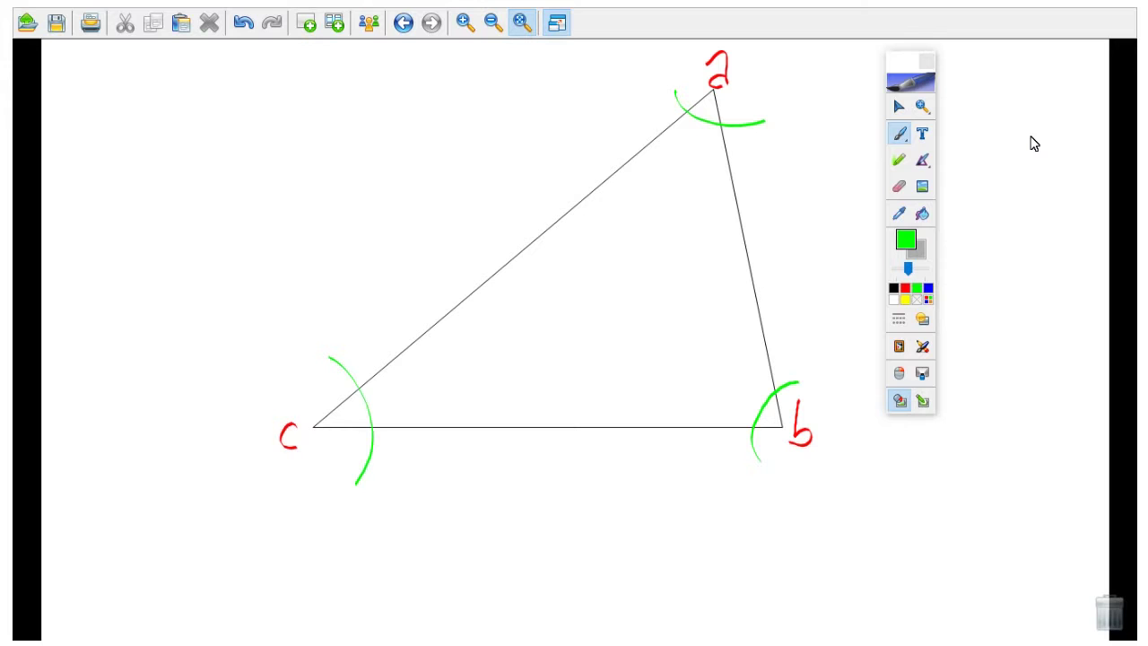
# Step: Draw a straight black dashed line (Trattini) from vertex b through the opposite side and beyond the triangle
pyautogui.click(923, 160)
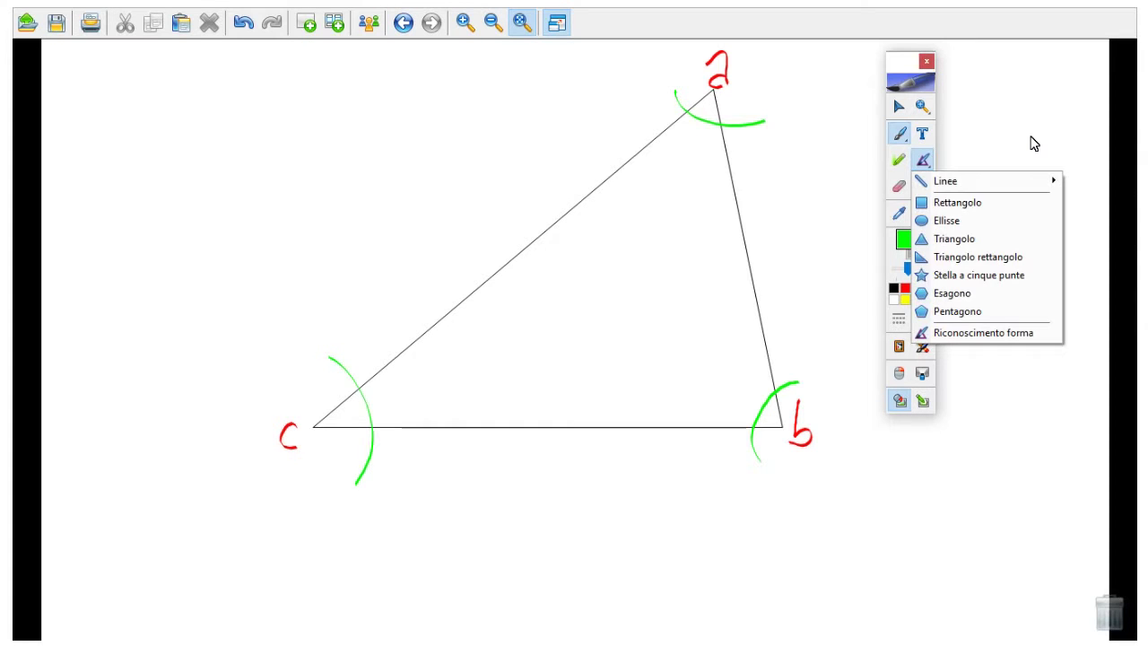
pyautogui.click(945, 180)
pyautogui.click(808, 181)
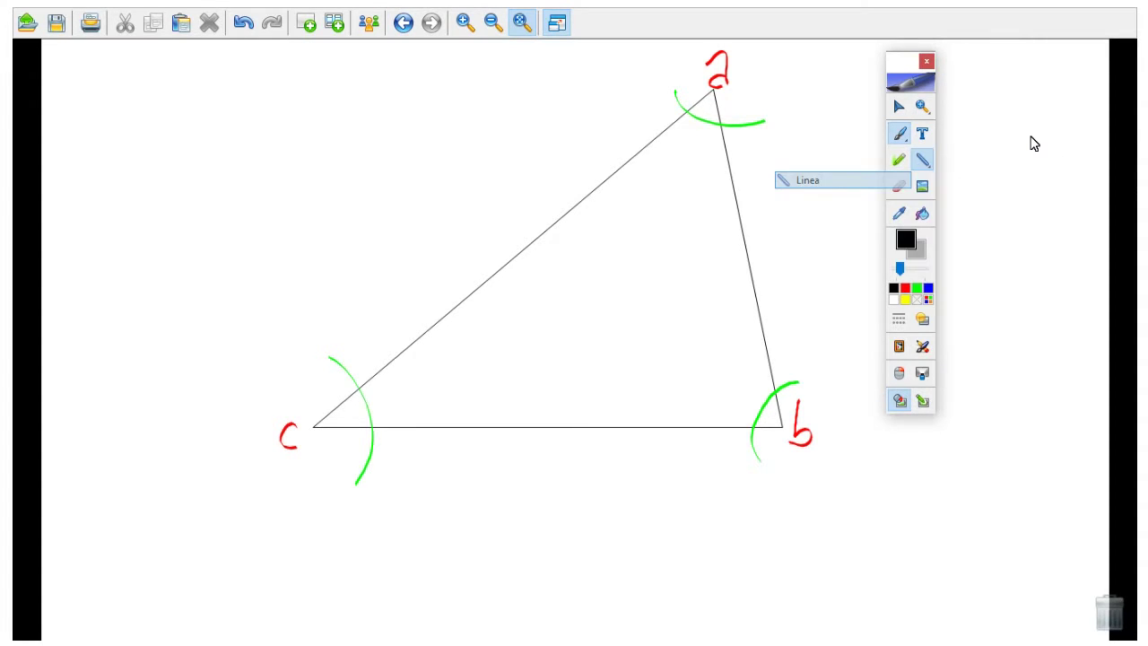
pyautogui.click(899, 319)
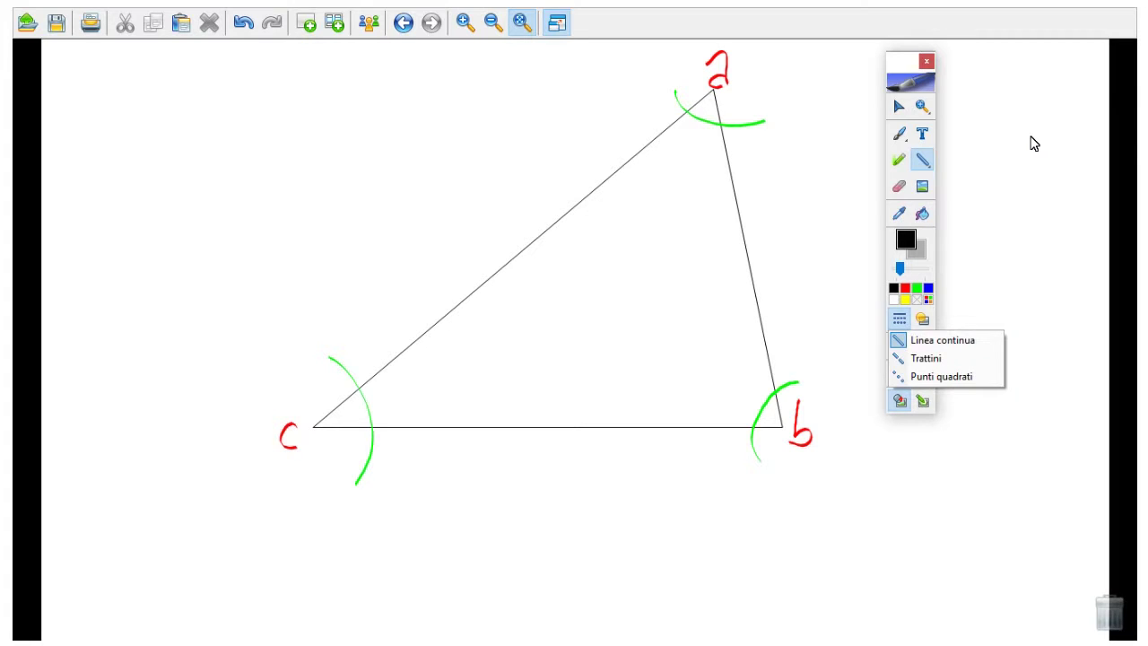
pyautogui.click(945, 358)
pyautogui.moveTo(773, 418)
pyautogui.mouseDown()
pyautogui.moveTo(530, 256)
pyautogui.moveTo(385, 146)
pyautogui.moveTo(383, 125)
pyautogui.mouseUp()
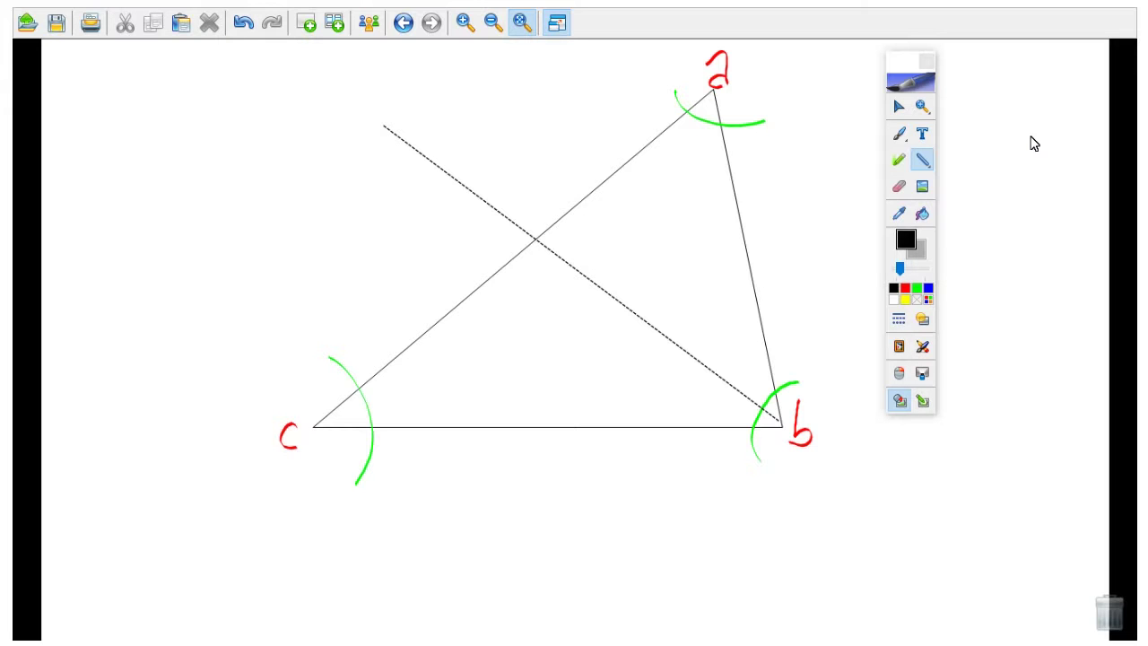
# Step: Leave full screen, show the desktop and switch to the Chrome window with the Formazione page, maximized
pyautogui.press('Escape')
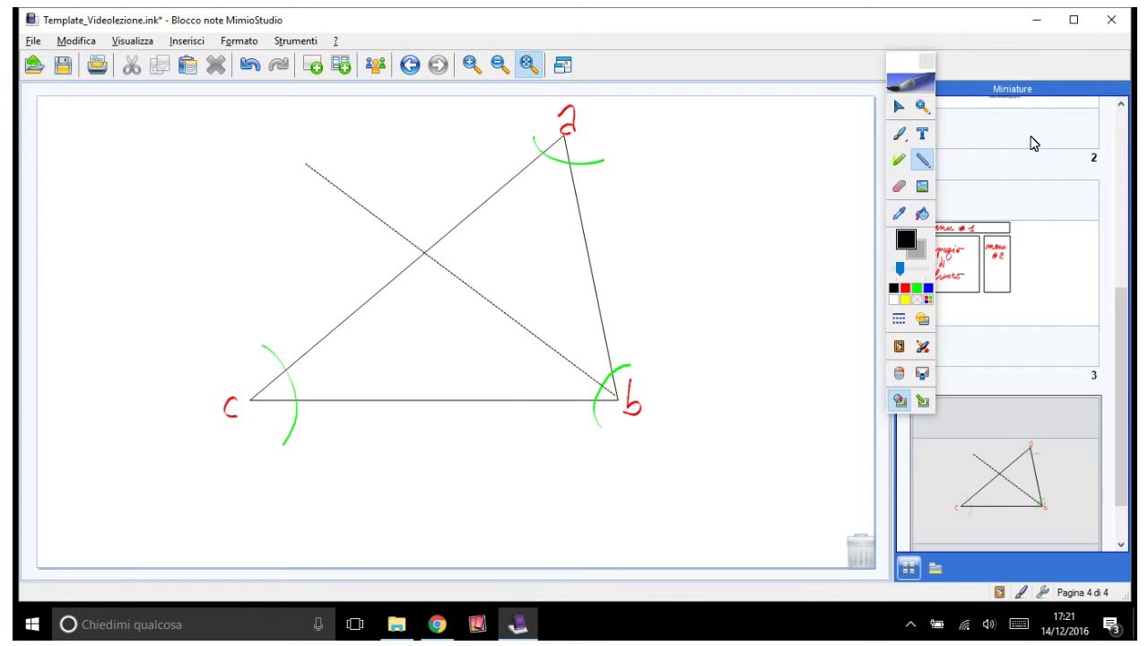
pyautogui.press('super+d')
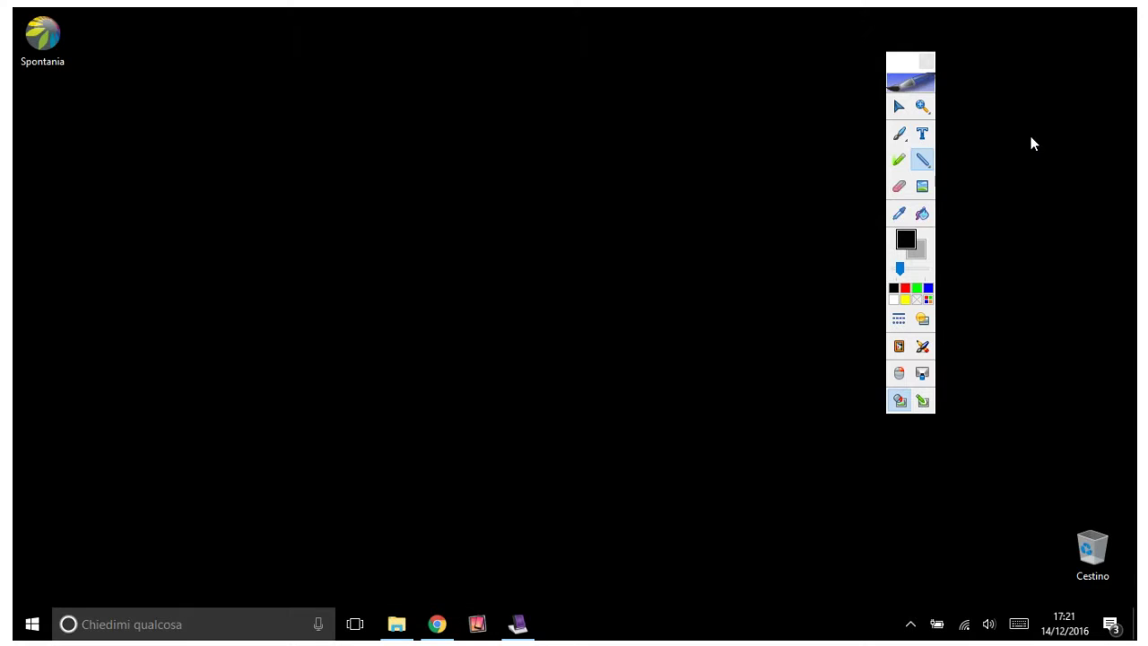
pyautogui.hotkey('alt', 'Tab')
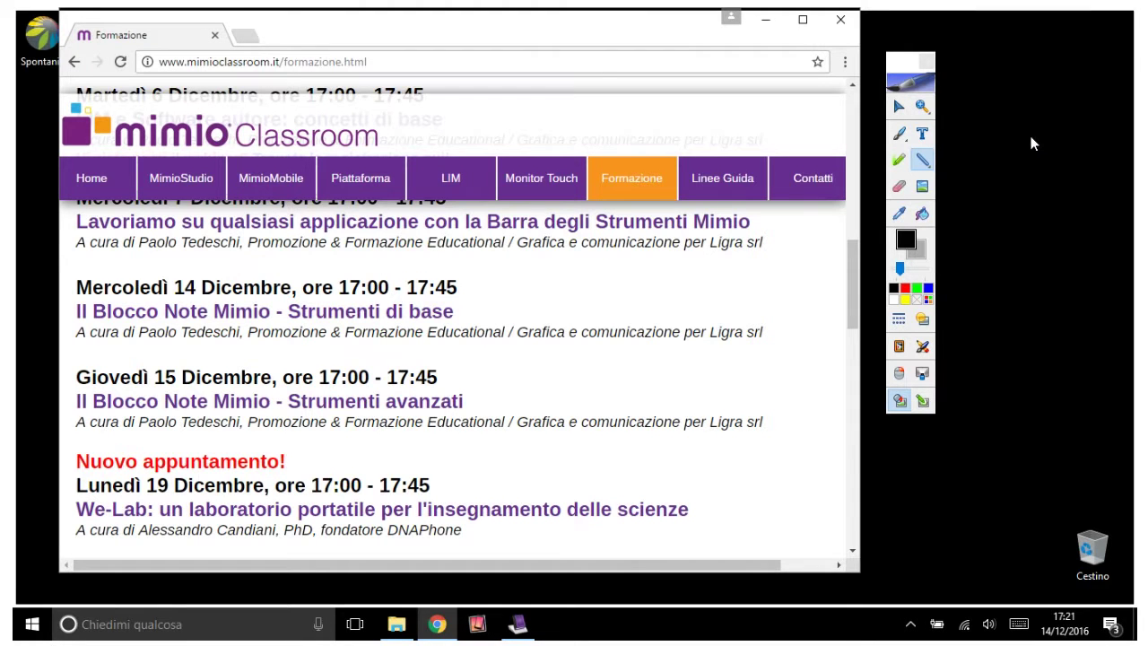
pyautogui.press('super+Up')
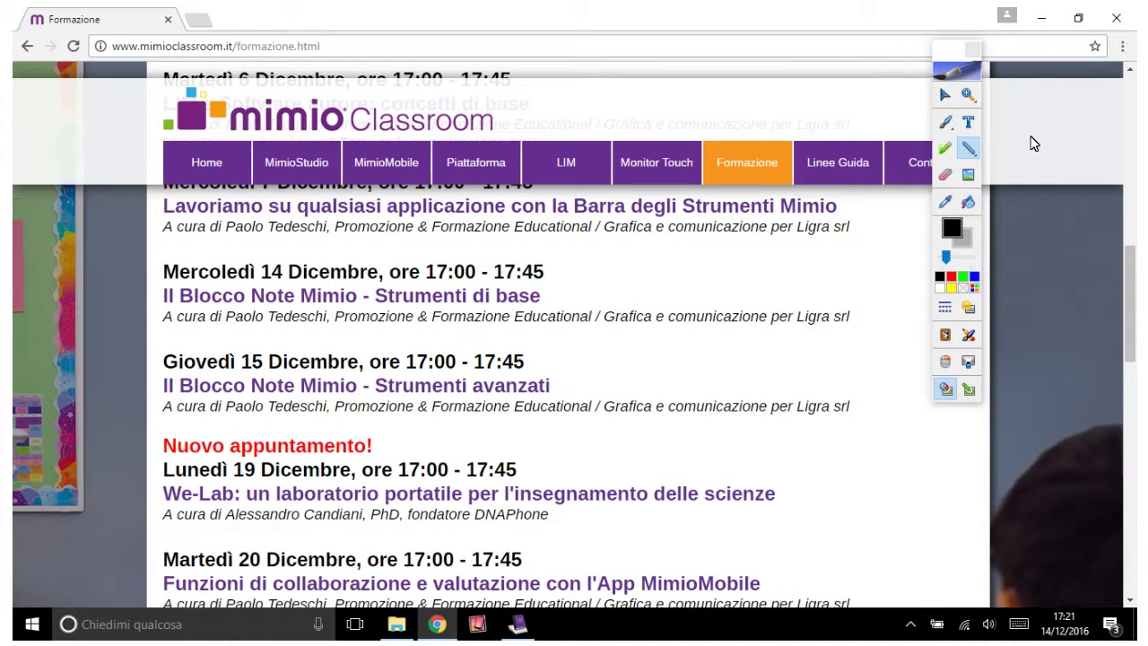
# Step: Annotate the web page screen: zoom in on the course list and highlight Il Blocco Note Mimio - Strumenti di base and the line below in yellow
pyautogui.click(969, 388)
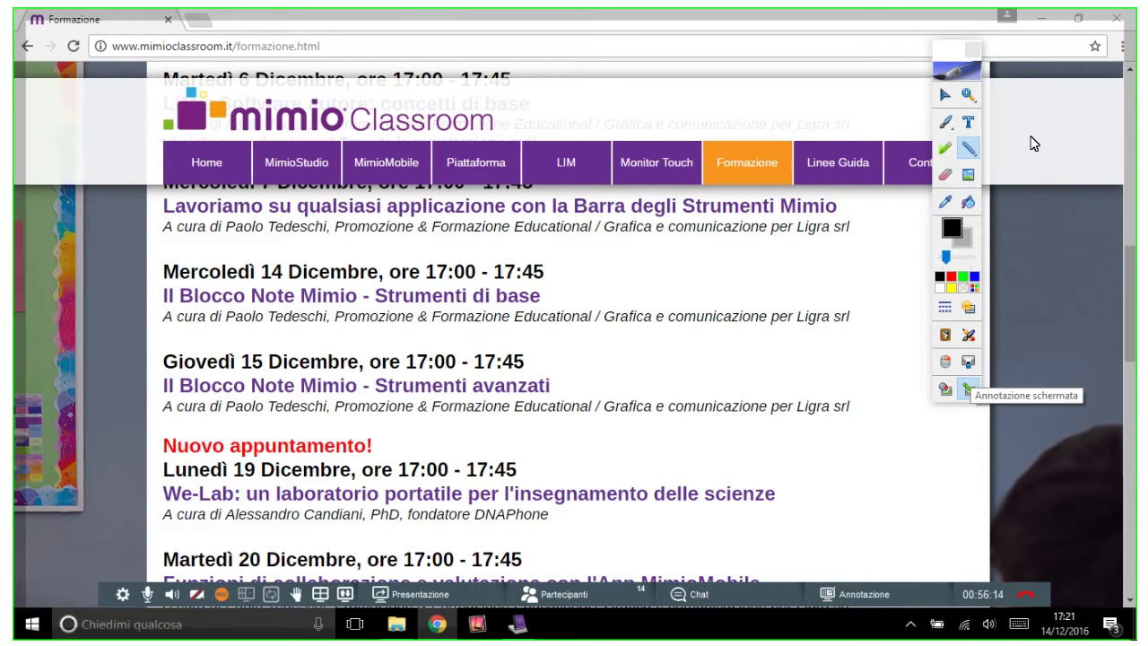
pyautogui.moveTo(165, 204); pyautogui.dragTo(848, 368)
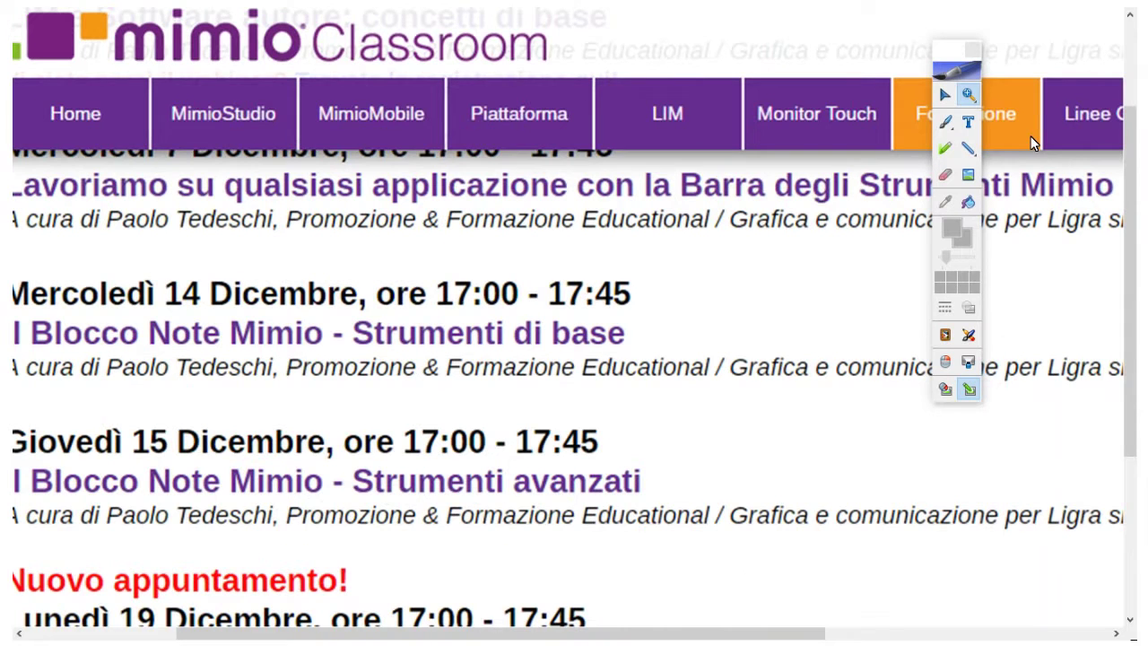
pyautogui.click(944, 148)
pyautogui.moveTo(626, 333); pyautogui.dragTo(40, 334)
pyautogui.moveTo(90, 369)
pyautogui.mouseDown()
pyautogui.moveTo(584, 382)
pyautogui.moveTo(1093, 372)
pyautogui.mouseUp()
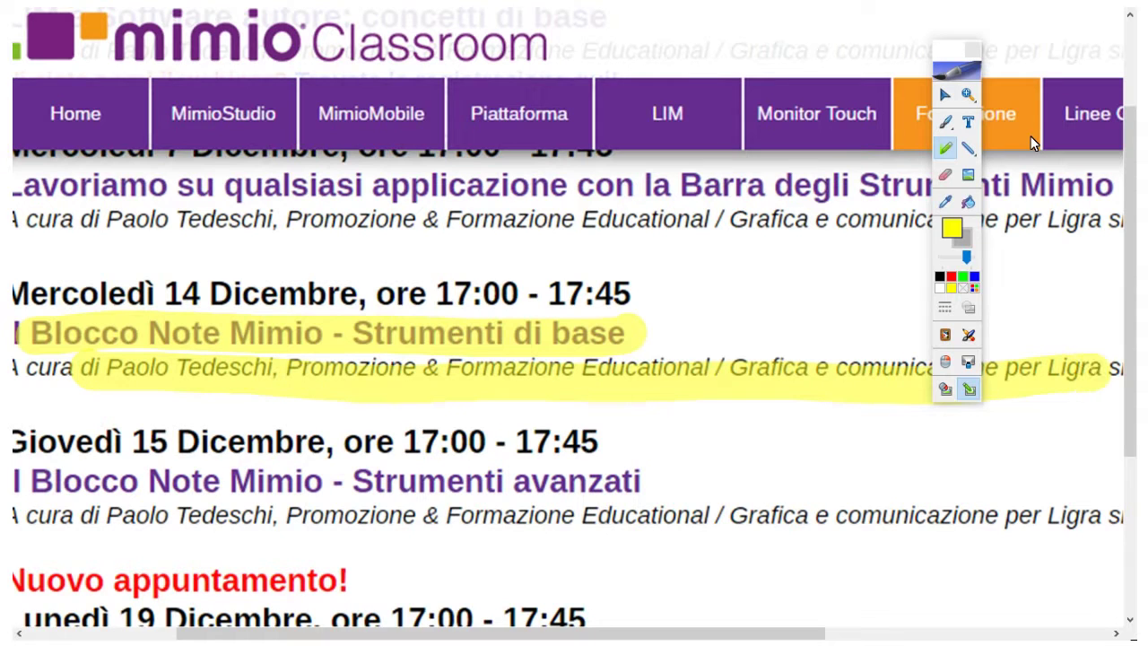
# Step: End the screen annotation and return to the MimioStudio notebook in full screen
pyautogui.click(945, 389)
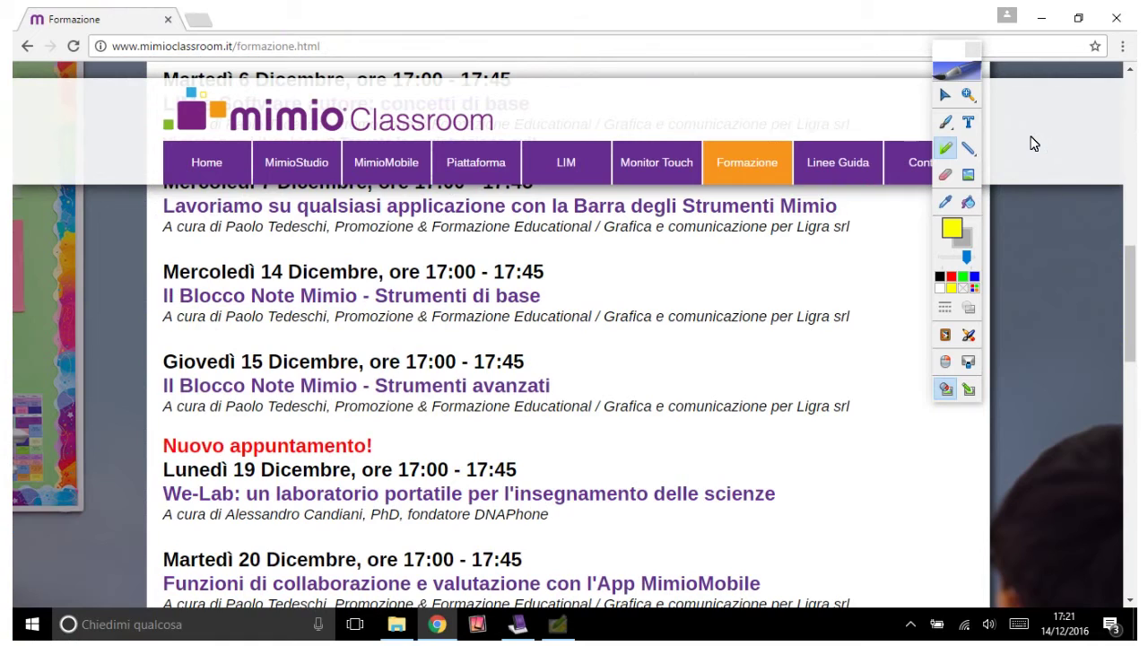
pyautogui.hotkey('alt', 'Tab')
pyautogui.press('F11')
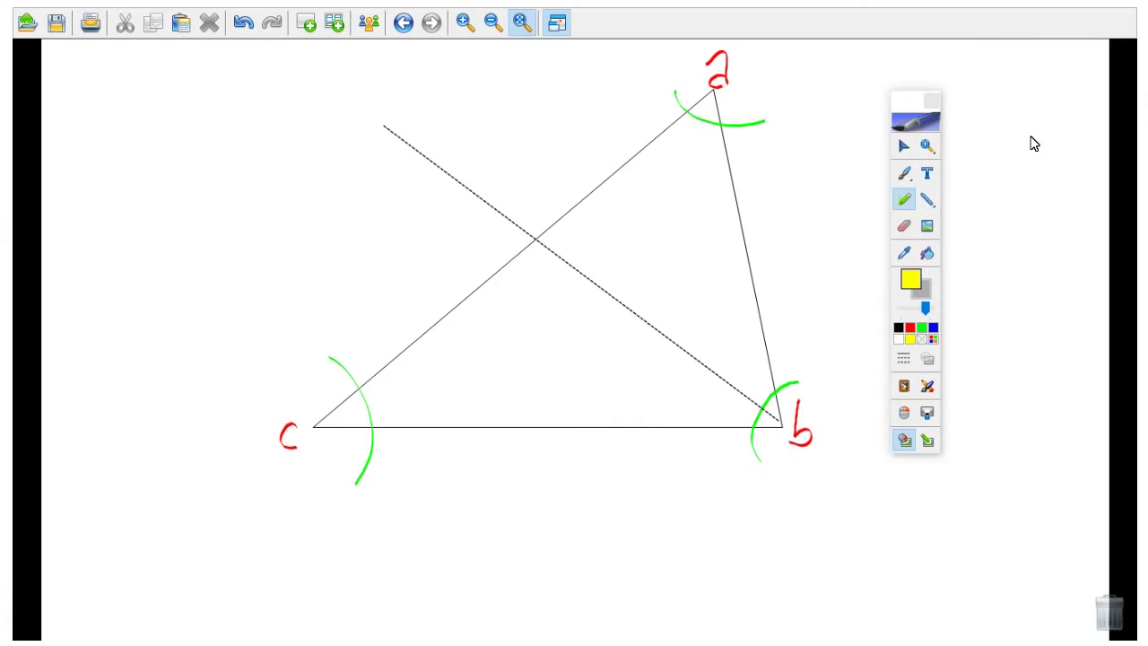
# Step: Try blue brush strokes in the empty area beside the triangle
pyautogui.click(904, 173)
pyautogui.click(933, 328)
pyautogui.moveTo(924, 128)
pyautogui.mouseDown()
pyautogui.moveTo(1044, 147)
pyautogui.moveTo(1032, 137)
pyautogui.mouseUp()
pyautogui.moveTo(881, 81)
pyautogui.mouseDown()
pyautogui.moveTo(853, 132)
pyautogui.moveTo(881, 82)
pyautogui.moveTo(921, 141)
pyautogui.mouseUp()
pyautogui.moveTo(861, 178)
pyautogui.mouseDown()
pyautogui.moveTo(852, 248)
pyautogui.moveTo(914, 190)
pyautogui.moveTo(844, 257)
pyautogui.mouseUp()
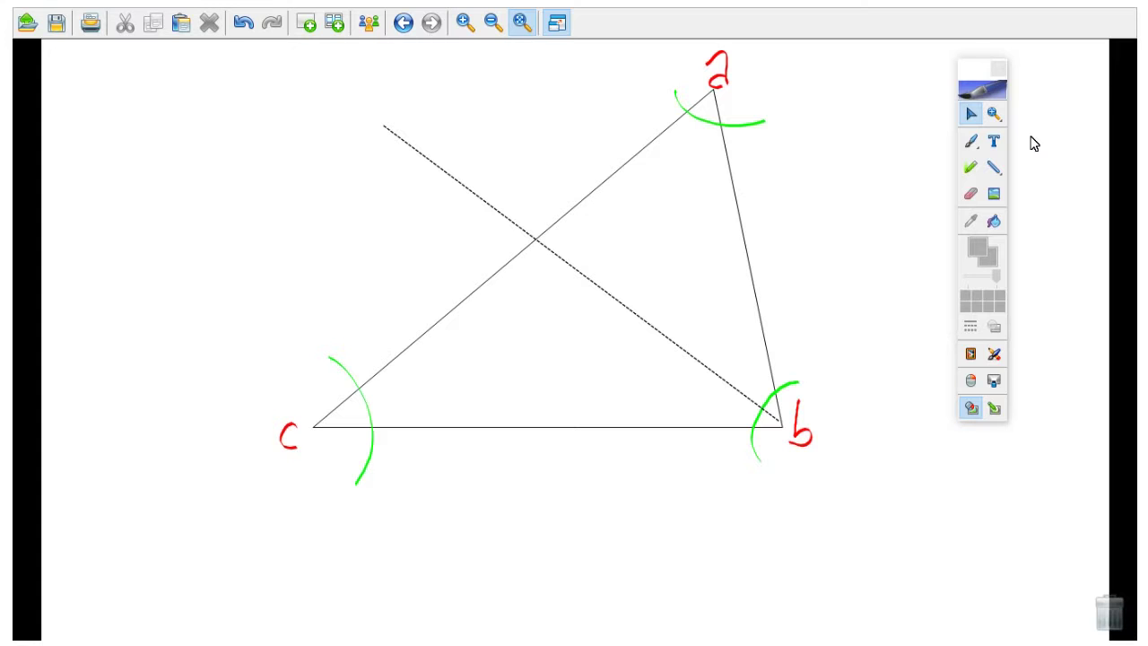
# Step: Draw a tall red upward arrow to the left of the dashed line, and leave full screen on a new blank page
pyautogui.click(970, 140)
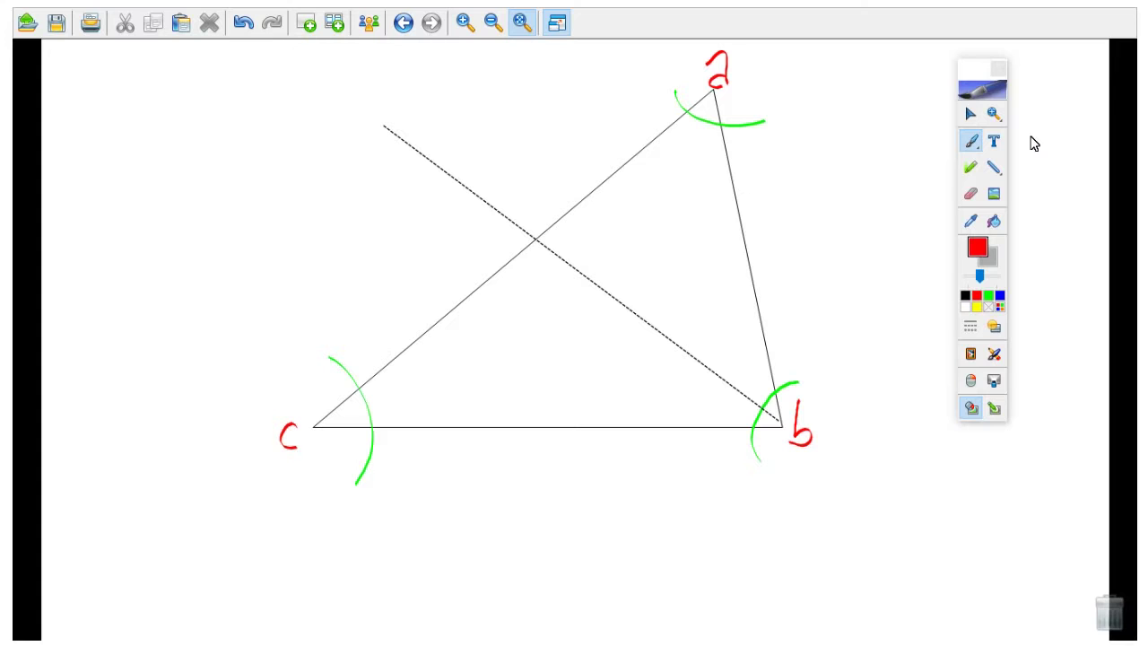
pyautogui.moveTo(306, 251)
pyautogui.mouseDown()
pyautogui.moveTo(304, 44)
pyautogui.moveTo(320, 76)
pyautogui.mouseUp()
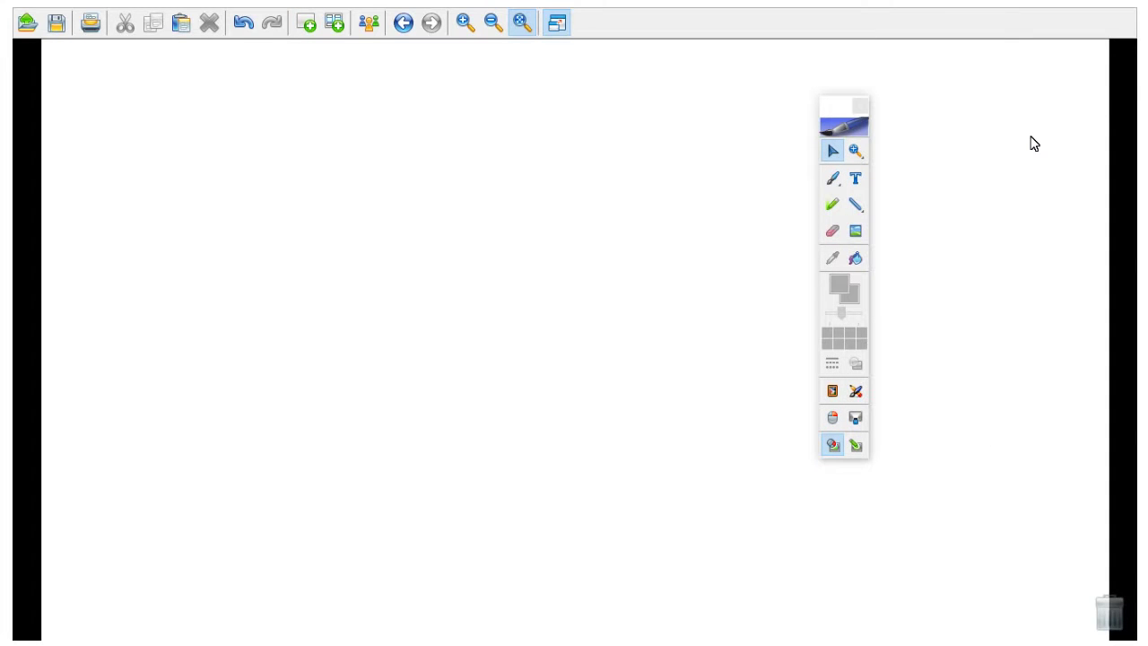
pyautogui.press('Escape')
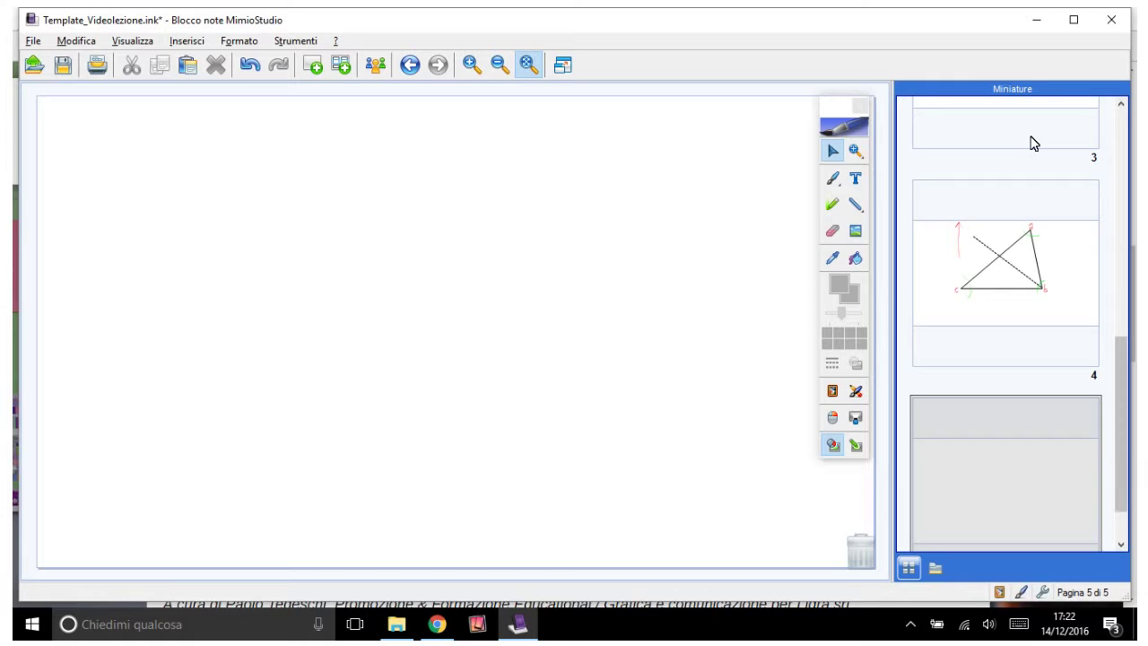
# Step: Look through the page thumbnails from the first pages down to the blank page 5
pyautogui.scroll(2, 1032, 144)
pyautogui.scroll(6, 1031, 143)
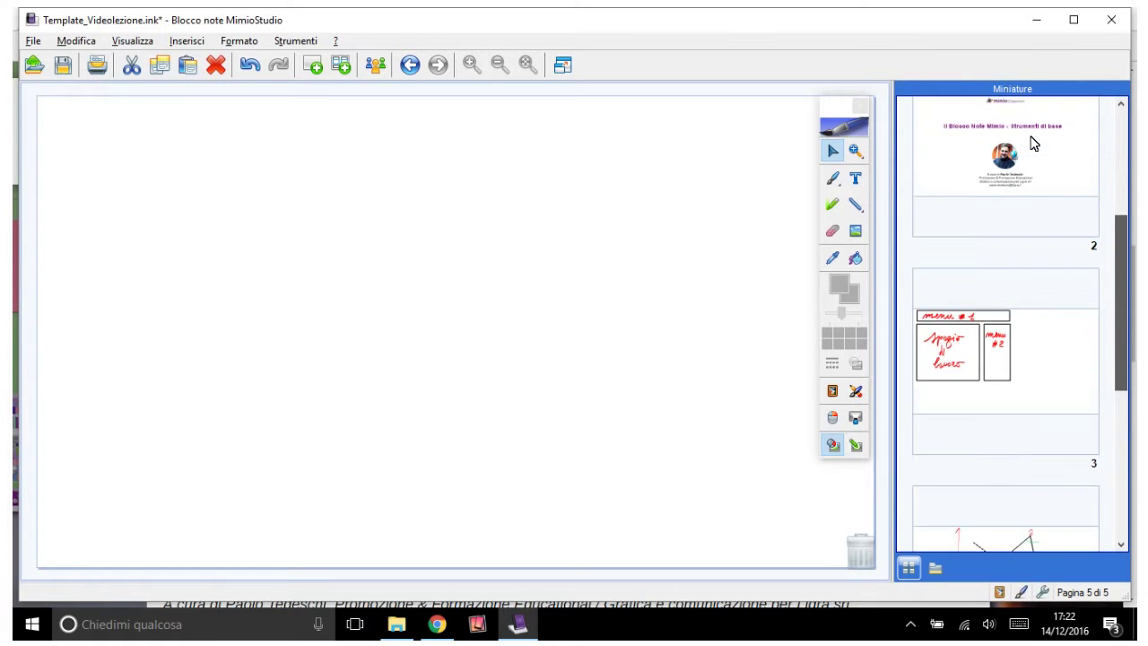
pyautogui.scroll(-7, 1032, 144)
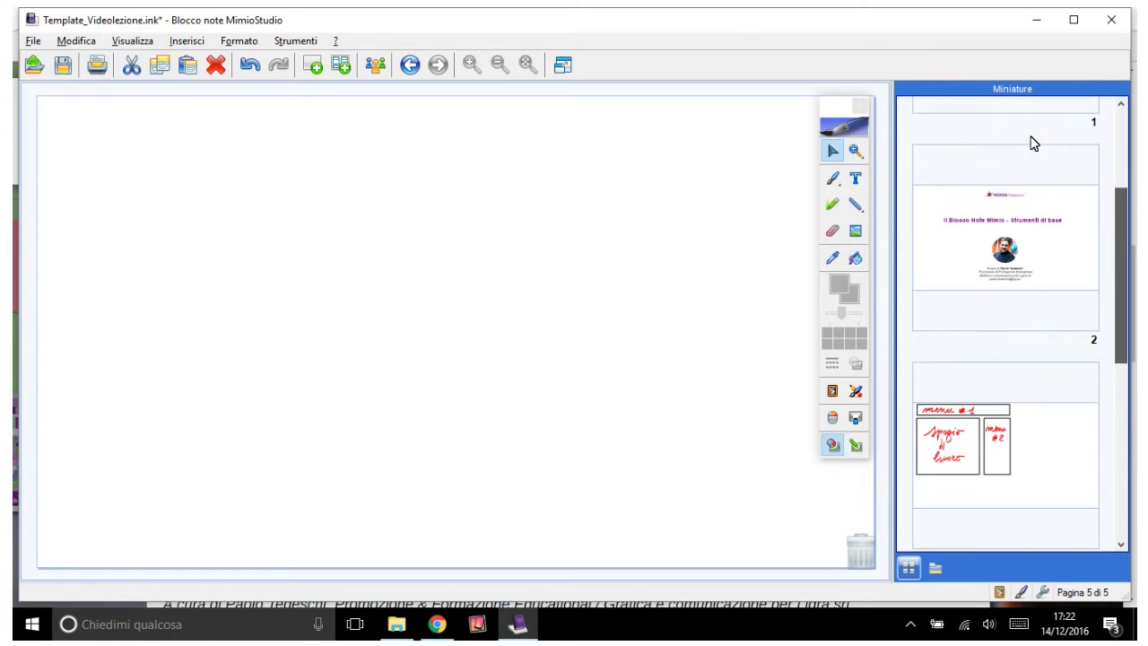
pyautogui.scroll(-3, 1032, 144)
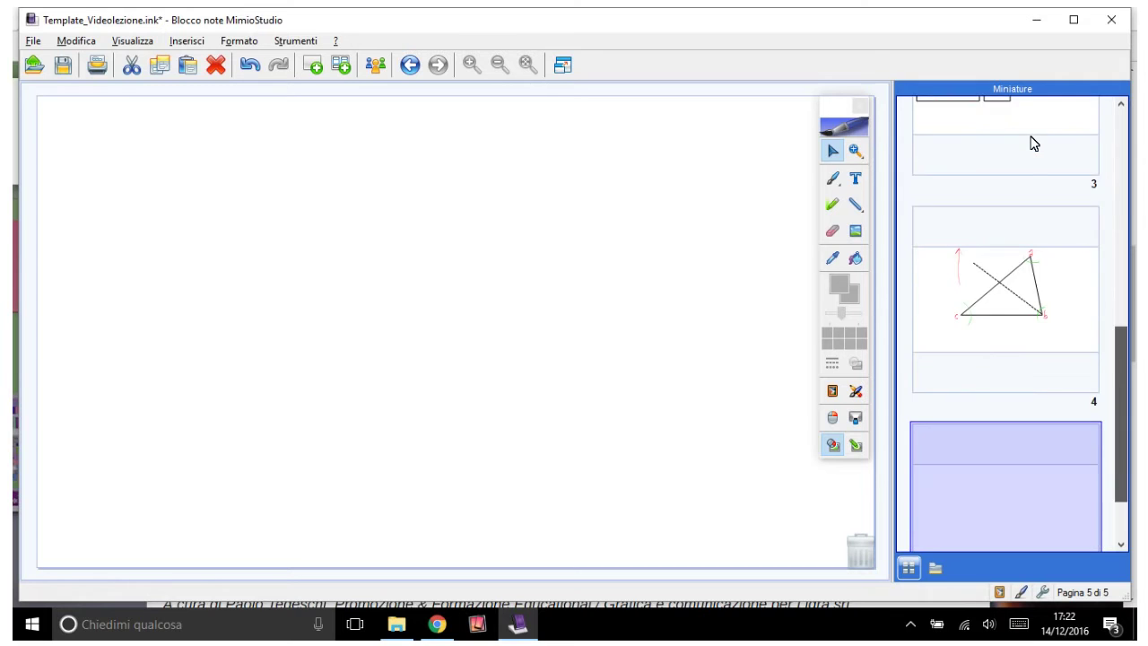
pyautogui.scroll(1, 1031, 144)
pyautogui.scroll(4, 1032, 144)
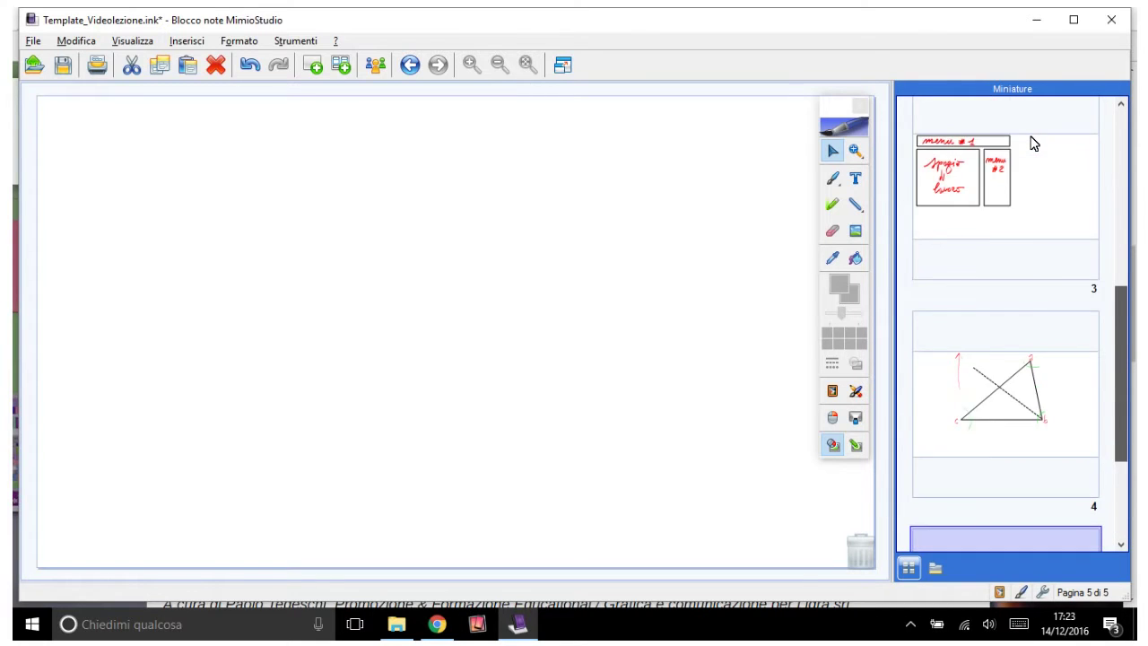
pyautogui.scroll(-3, 1032, 144)
pyautogui.scroll(-2, 1032, 143)
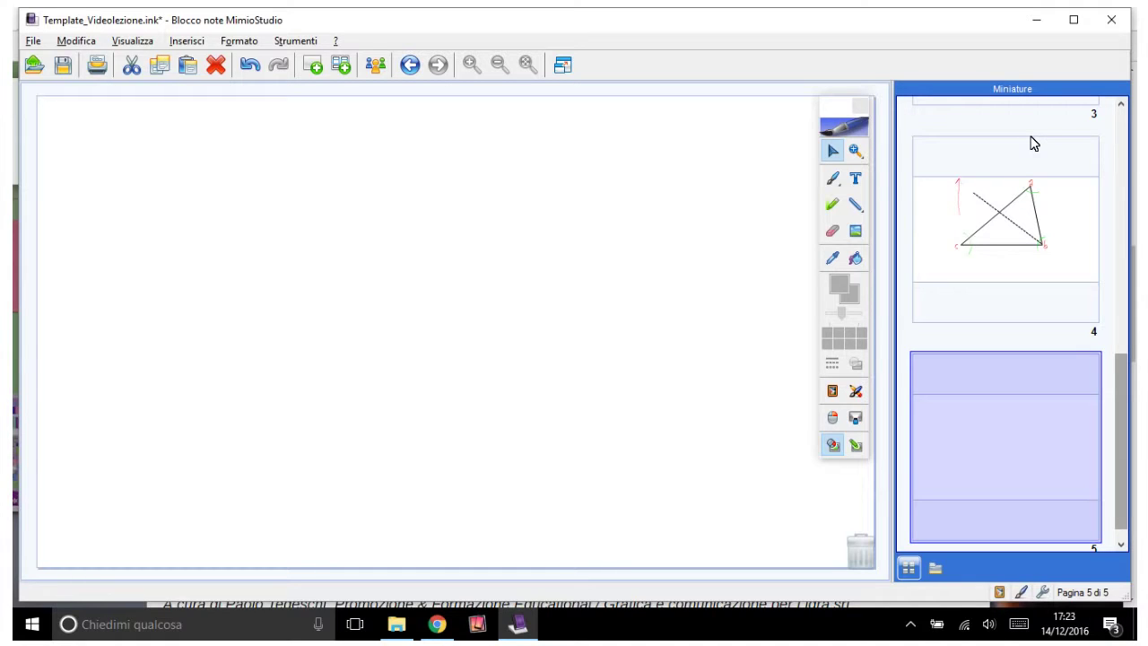
# Step: Draw a large circled number 1 in red with the brush on page 5
pyautogui.click(833, 178)
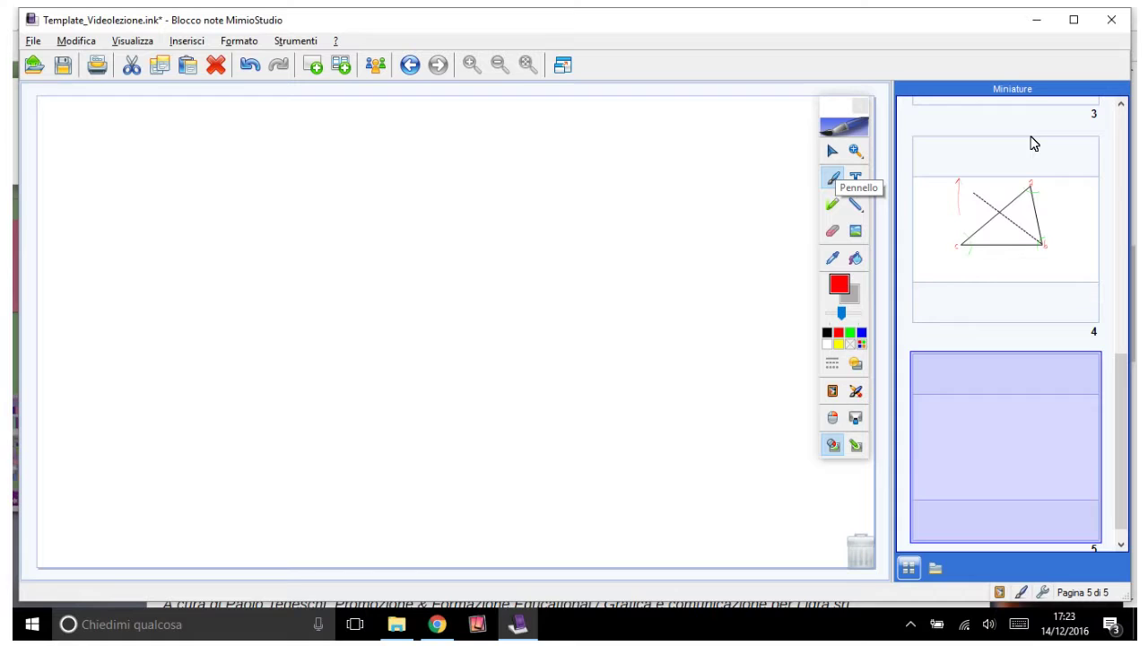
pyautogui.moveTo(360, 306)
pyautogui.mouseDown()
pyautogui.moveTo(470, 172)
pyautogui.moveTo(457, 429)
pyautogui.mouseUp()
pyautogui.moveTo(386, 425); pyautogui.dragTo(512, 428)
pyautogui.moveTo(617, 191)
pyautogui.mouseDown()
pyautogui.moveTo(571, 141)
pyautogui.moveTo(274, 359)
pyautogui.moveTo(567, 145)
pyautogui.mouseUp()
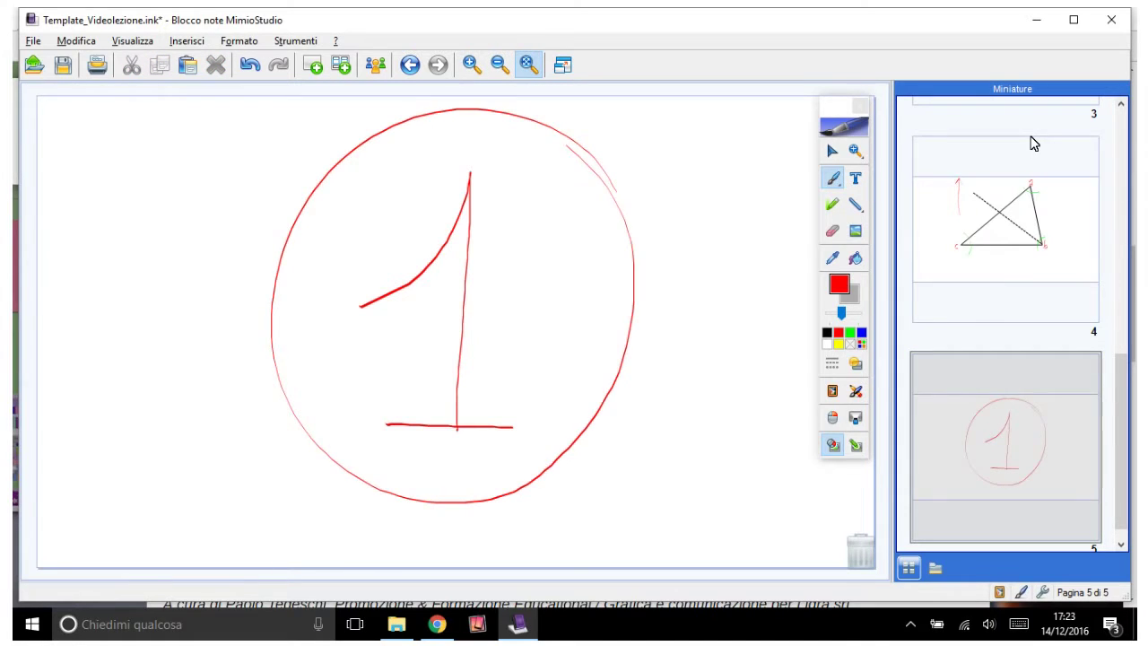
# Step: Add a new page and draw a large circled number 2 on it in blue
pyautogui.click(312, 64)
pyautogui.click(861, 333)
pyautogui.moveTo(393, 259)
pyautogui.mouseDown()
pyautogui.moveTo(457, 308)
pyautogui.moveTo(500, 409)
pyautogui.moveTo(539, 413)
pyautogui.mouseUp()
pyautogui.moveTo(589, 176)
pyautogui.mouseDown()
pyautogui.moveTo(569, 152)
pyautogui.moveTo(576, 475)
pyautogui.mouseUp()
pyautogui.moveTo(550, 150); pyautogui.dragTo(575, 475)
# Step: Add another page and draw a large circled number 3 on it in green
pyautogui.hotkey('ctrl', 'm')
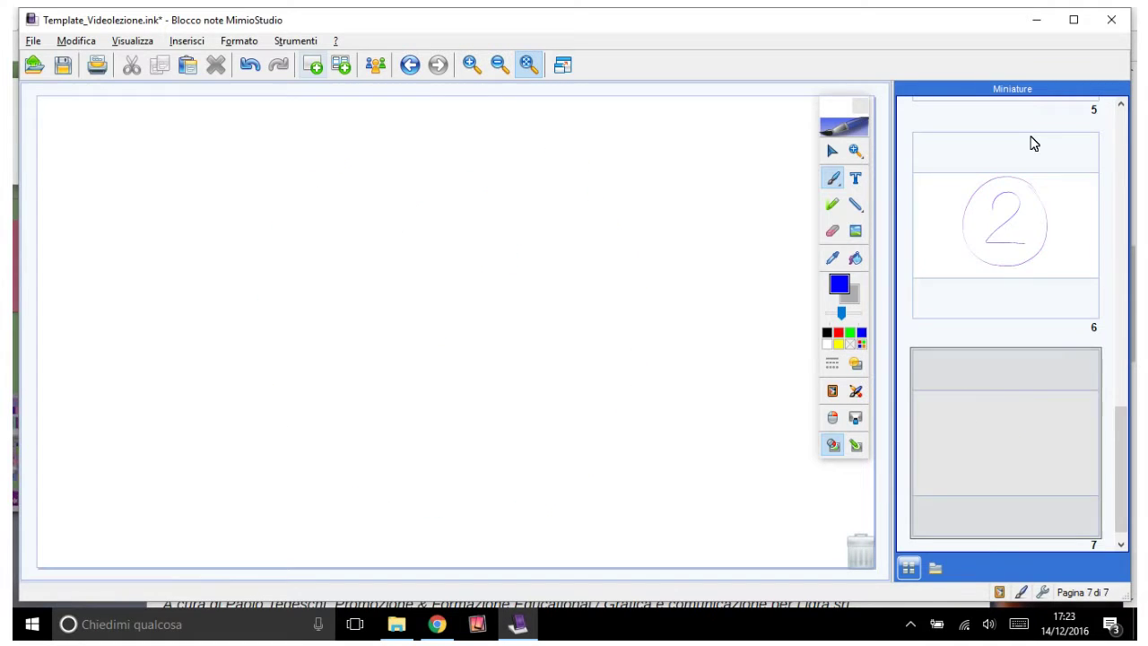
pyautogui.moveTo(397, 184)
pyautogui.mouseDown()
pyautogui.moveTo(548, 183)
pyautogui.moveTo(463, 452)
pyautogui.moveTo(387, 368)
pyautogui.mouseUp()
pyautogui.moveTo(624, 154)
pyautogui.mouseDown()
pyautogui.moveTo(425, 117)
pyautogui.moveTo(337, 493)
pyautogui.moveTo(661, 398)
pyautogui.moveTo(596, 125)
pyautogui.mouseUp()
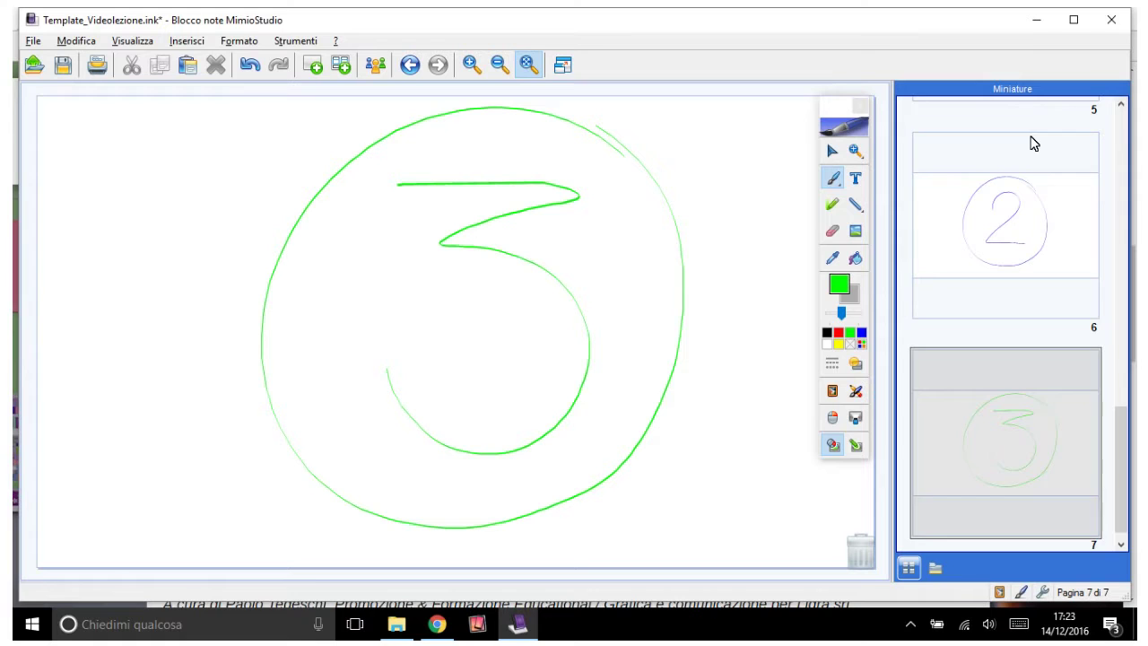
# Step: Look through the thumbnails of the numbered pages and maximize the notebook window
pyautogui.scroll(6, 1032, 144)
pyautogui.scroll(-6, 1032, 143)
pyautogui.scroll(1, 1031, 144)
pyautogui.scroll(-2, 1031, 144)
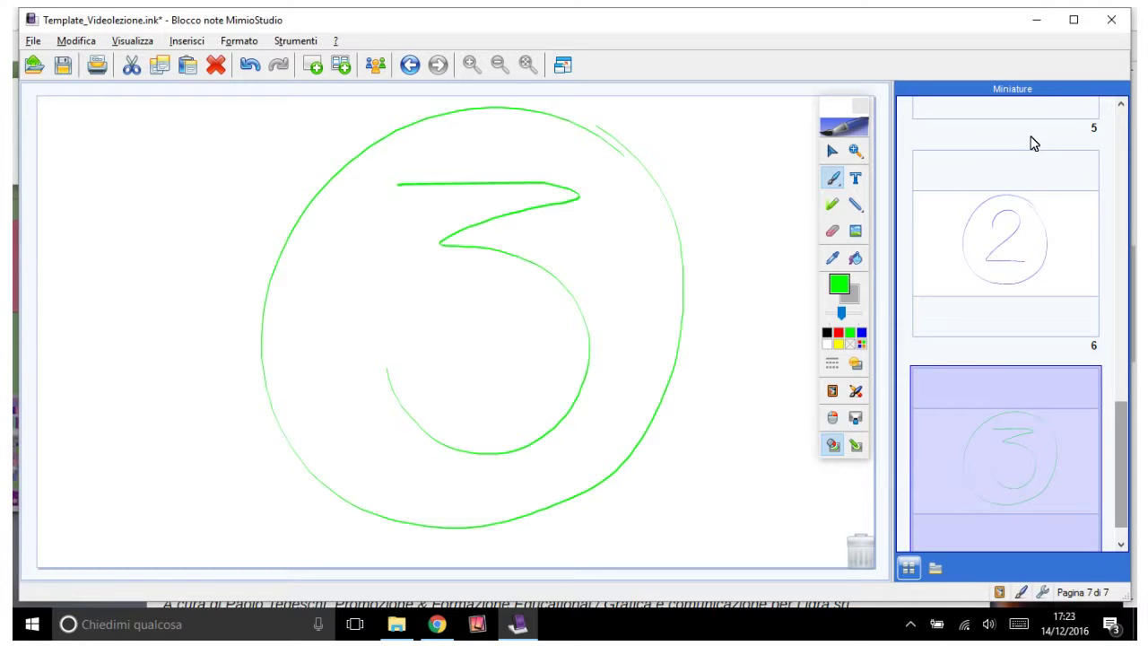
pyautogui.click(1074, 20)
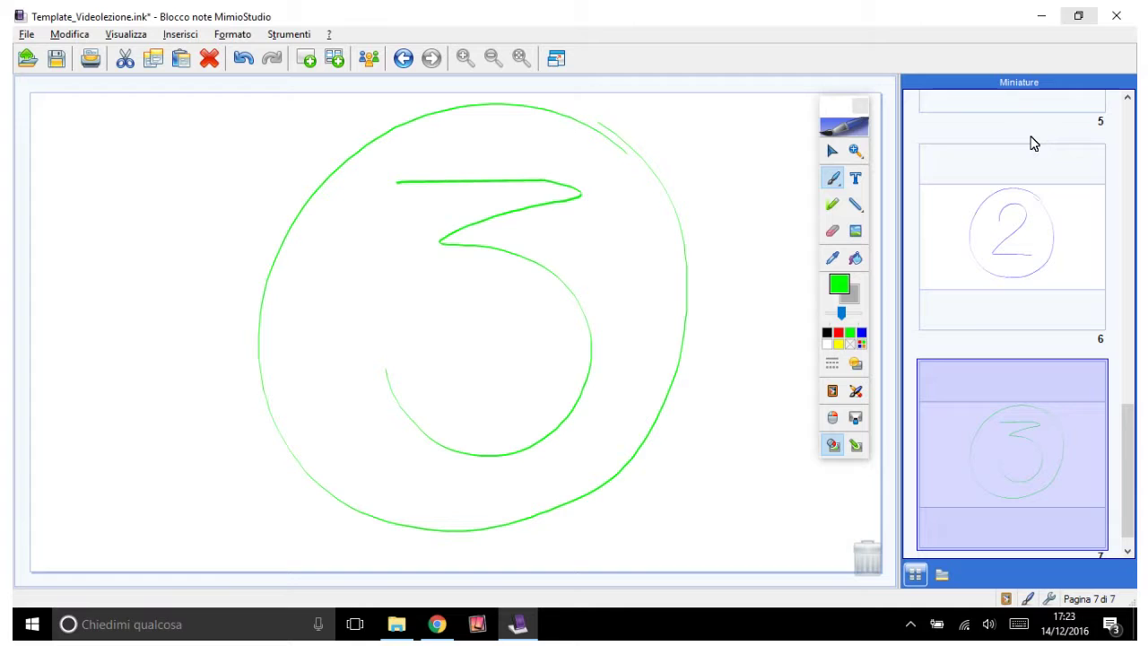
# Step: Try a straight line across the upper left of the circled 3, and undo it
pyautogui.click(855, 203)
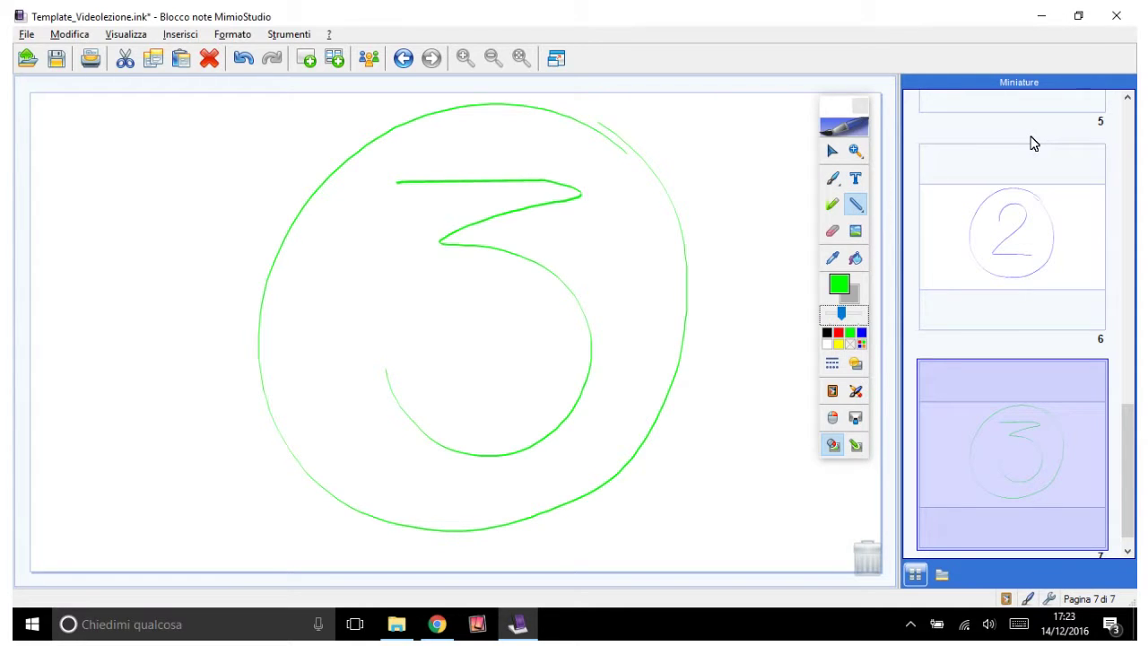
pyautogui.click(838, 343)
pyautogui.moveTo(310, 239)
pyautogui.mouseDown()
pyautogui.moveTo(386, 102)
pyautogui.moveTo(402, 108)
pyautogui.mouseUp()
pyautogui.click(243, 58)
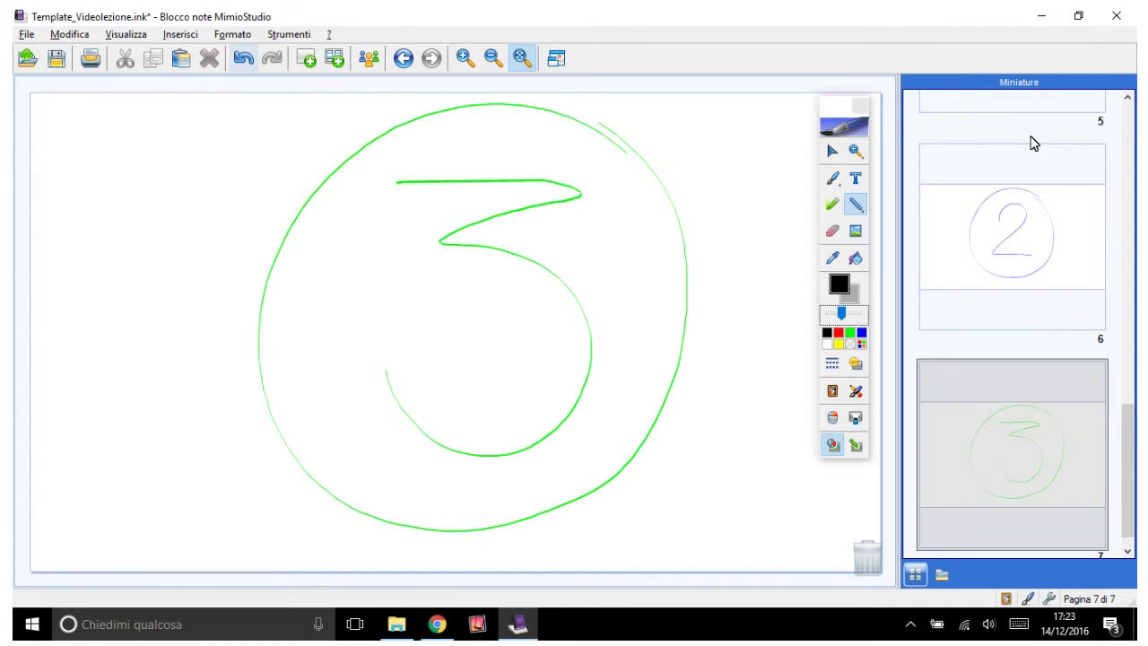
# Step: Draw green brush arrows pointing upward from the circled 3, and go back to page 6
pyautogui.click(833, 203)
pyautogui.click(832, 178)
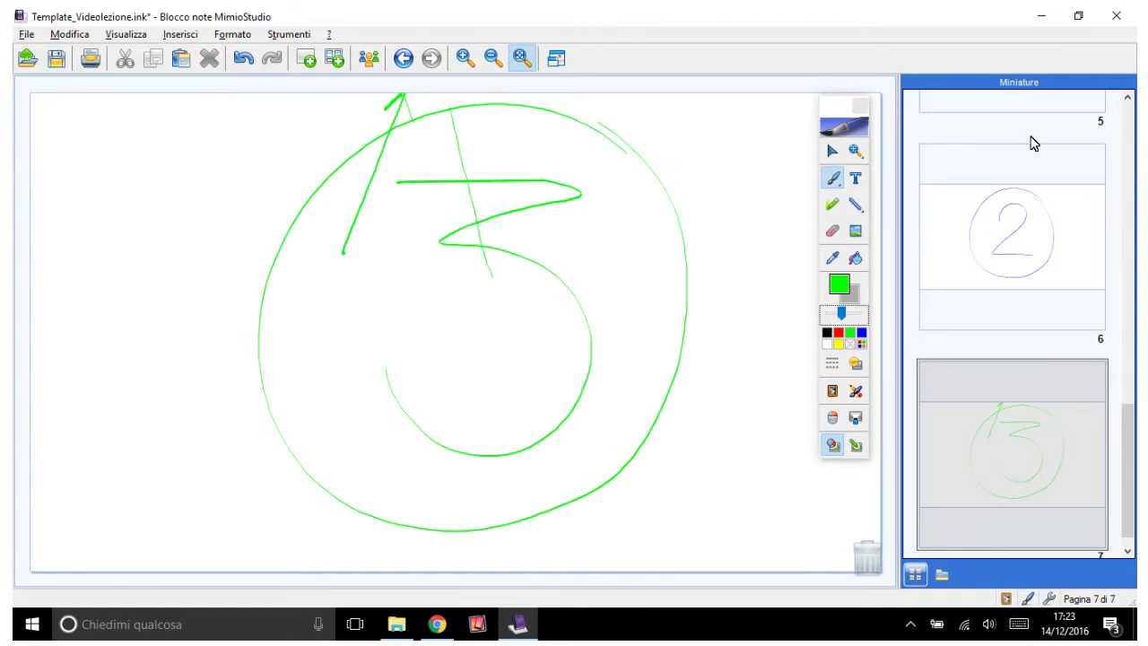
pyautogui.click(403, 58)
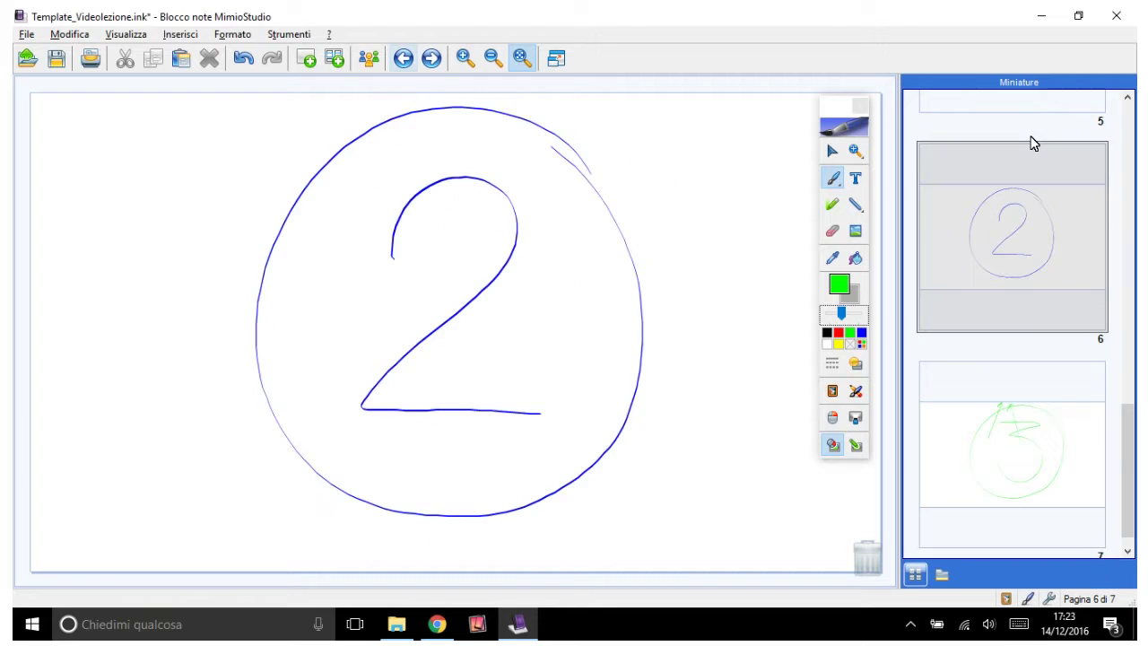
# Step: Page backward from page 6 to the start of the notebook, and forward again to page 6
pyautogui.click(402, 58)
pyautogui.click(403, 58)
pyautogui.press('pageup')
pyautogui.press('pageup')
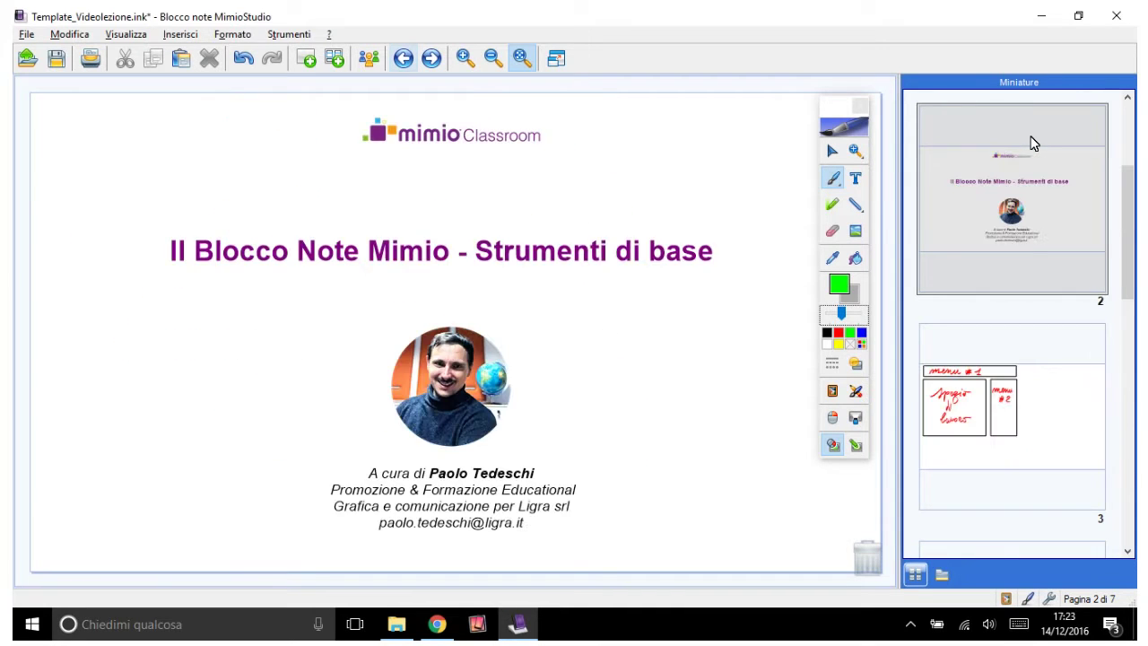
pyautogui.press('pageup')
pyautogui.press('pagedown')
pyautogui.press('pagedown')
pyautogui.press('pagedown')
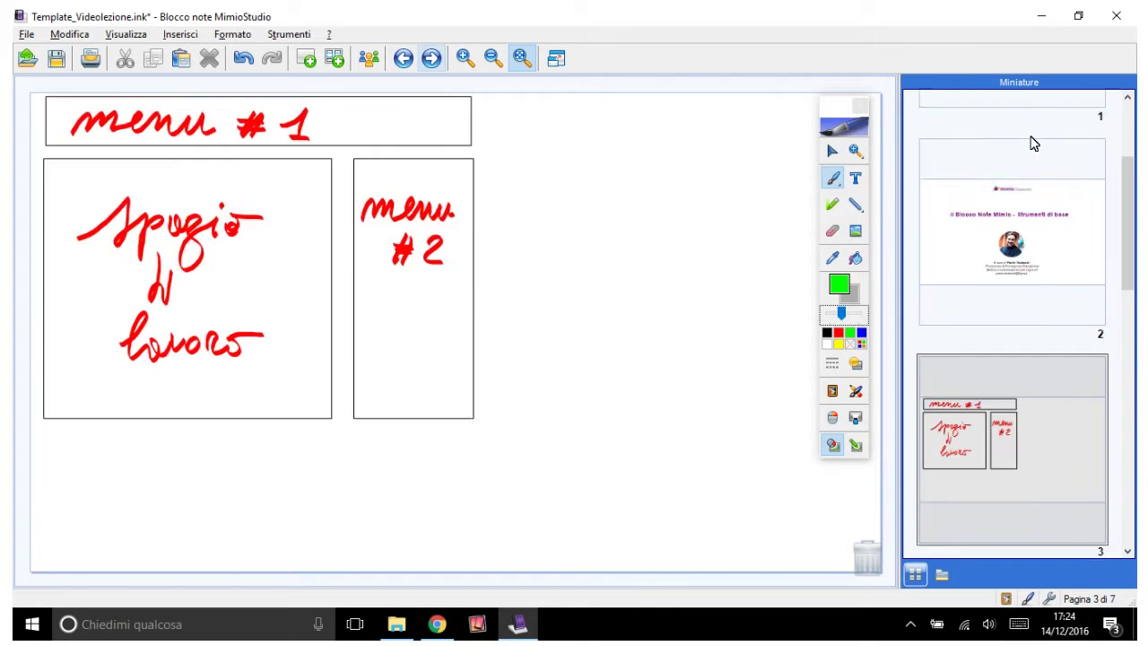
pyautogui.press('pagedown')
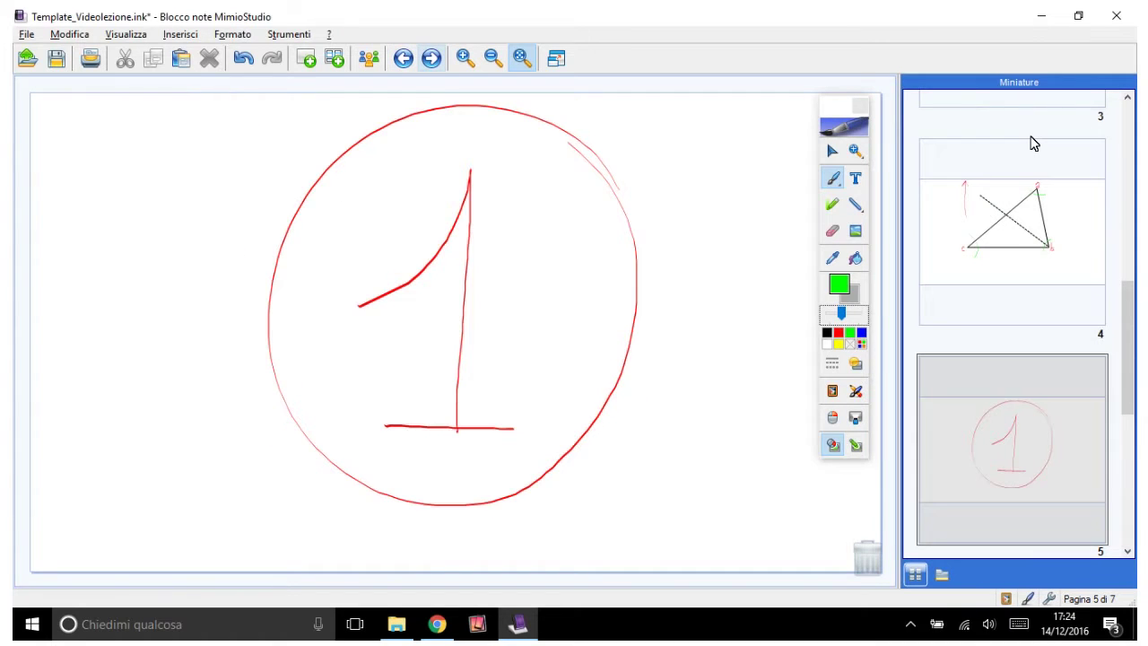
pyautogui.press('pagedown')
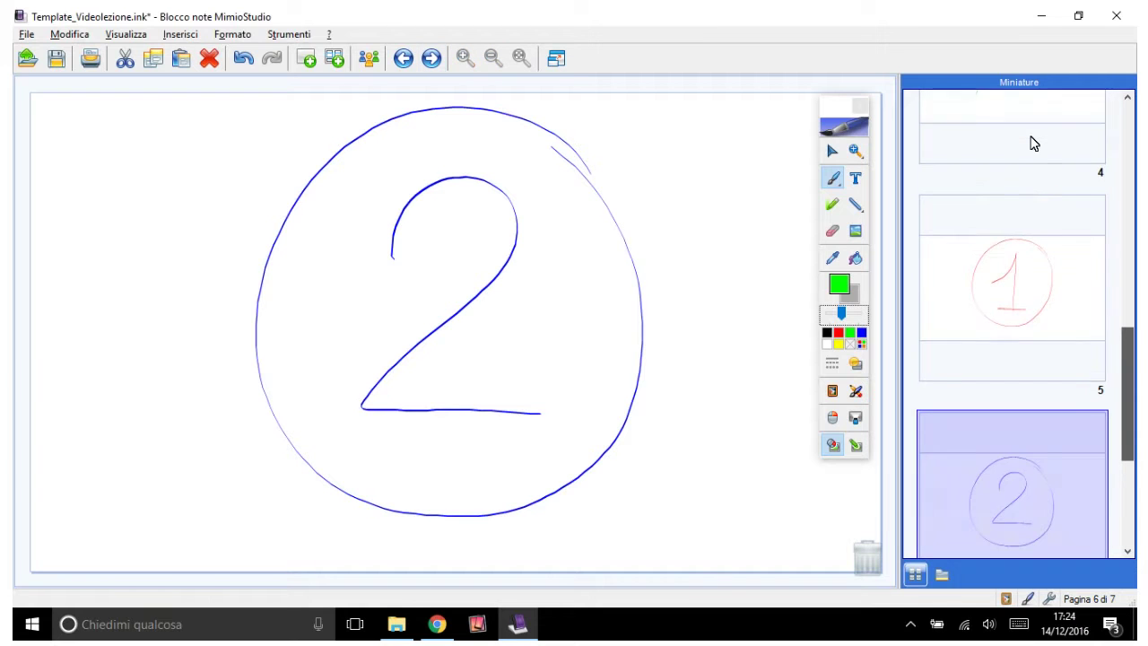
# Step: Jump back and forth between page 3 and page 6 using the page thumbnails
pyautogui.scroll(5, 1031, 144)
pyautogui.click(1012, 269)
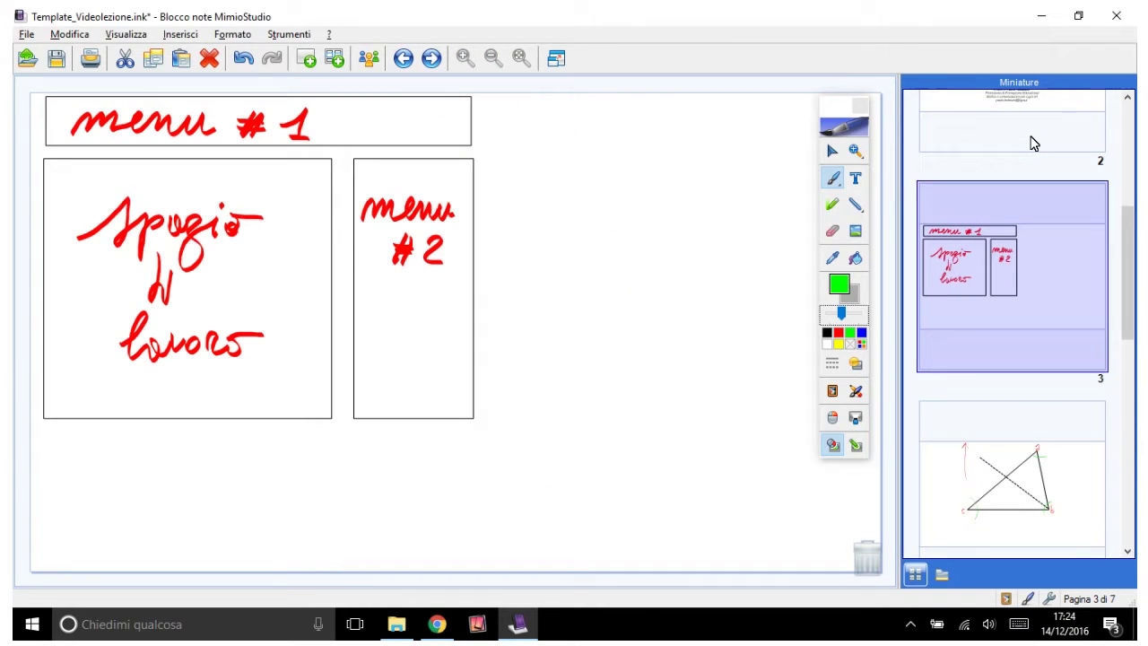
pyautogui.scroll(-5, 1034, 143)
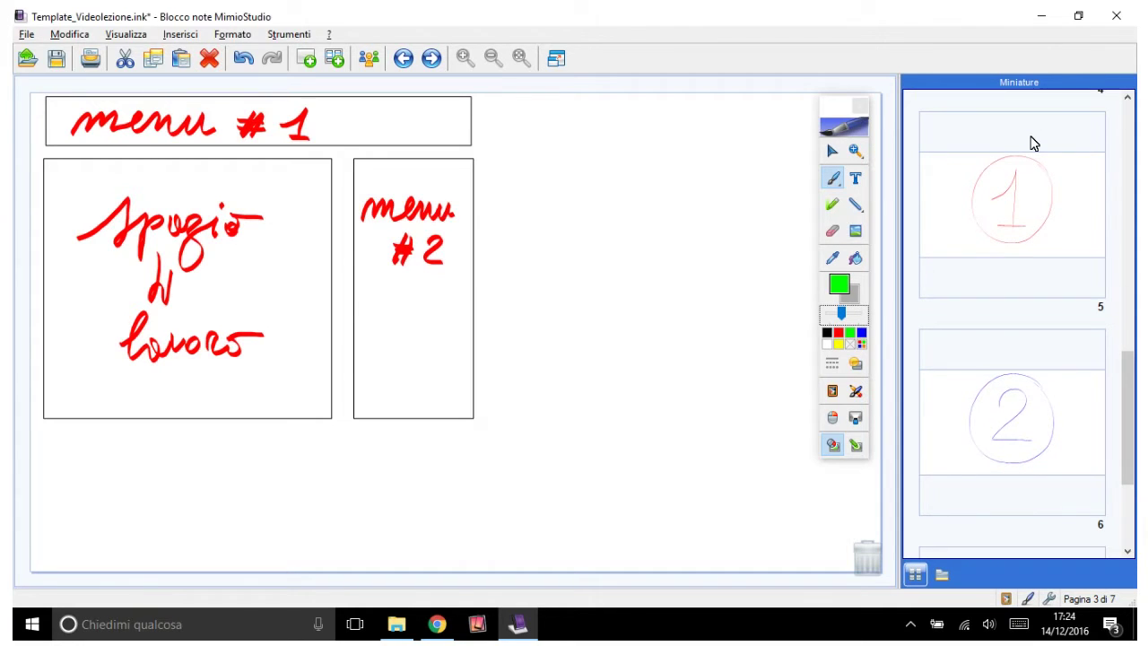
pyautogui.click(1012, 422)
pyautogui.moveTo(1128, 417); pyautogui.dragTo(1128, 471)
pyautogui.scroll(6, 1034, 144)
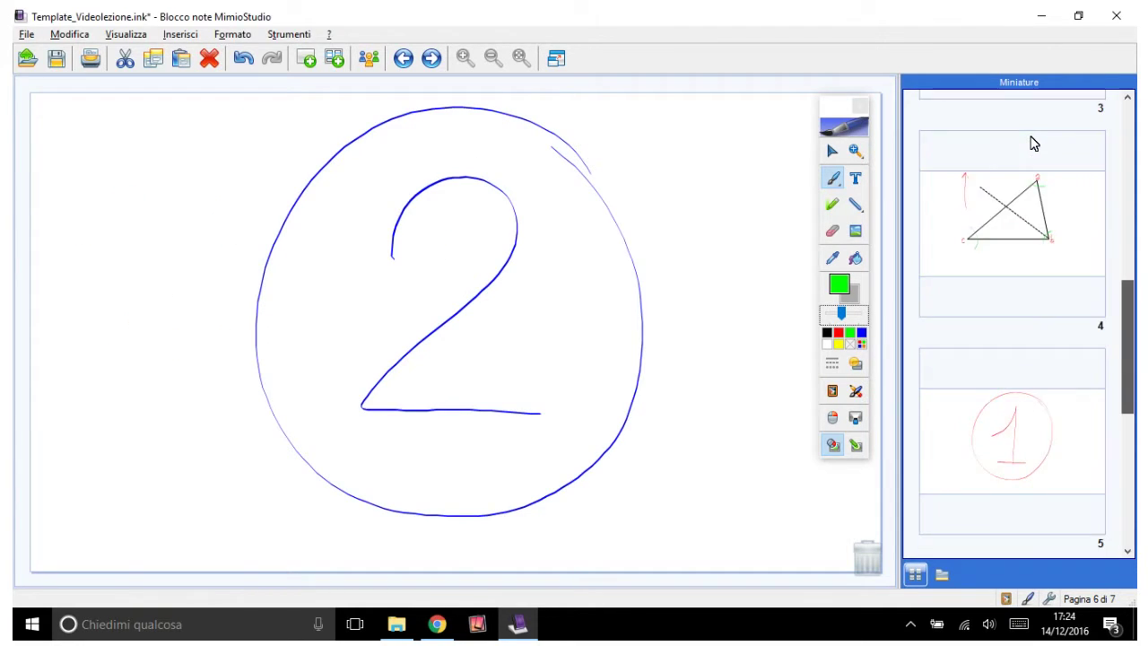
pyautogui.click(1033, 143)
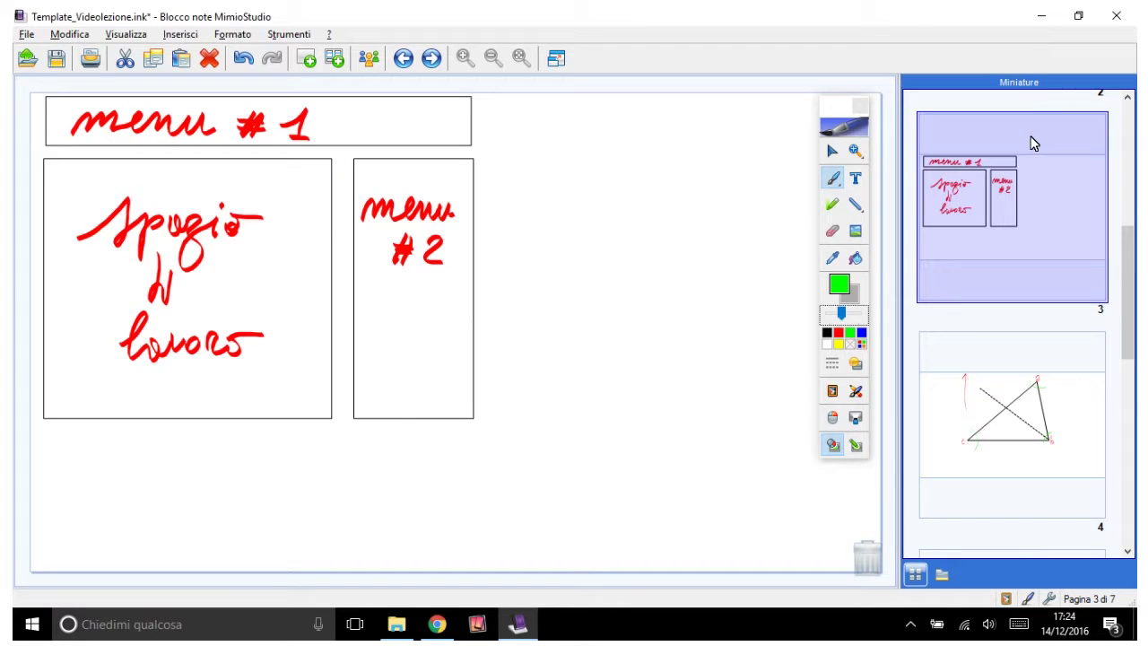
pyautogui.scroll(-6, 1033, 144)
pyautogui.press('Down')
pyautogui.press('Down')
pyautogui.press('Down')
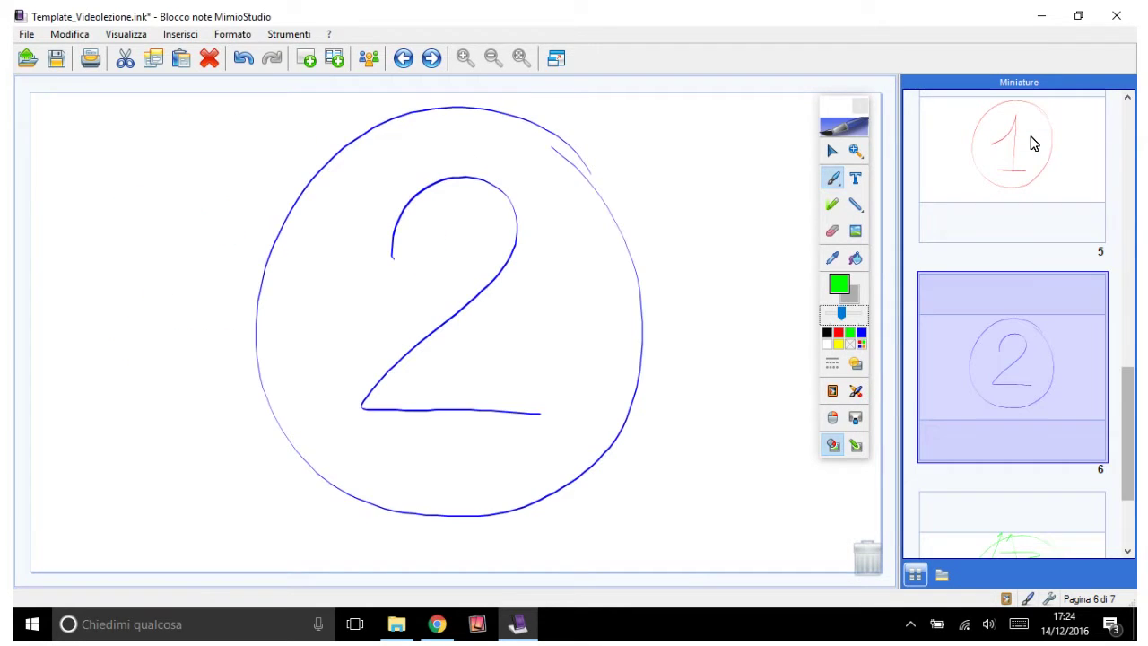
# Step: Go to page 7 with the circled 3 and add a new blank page after it
pyautogui.hotkey('alt', 'p')
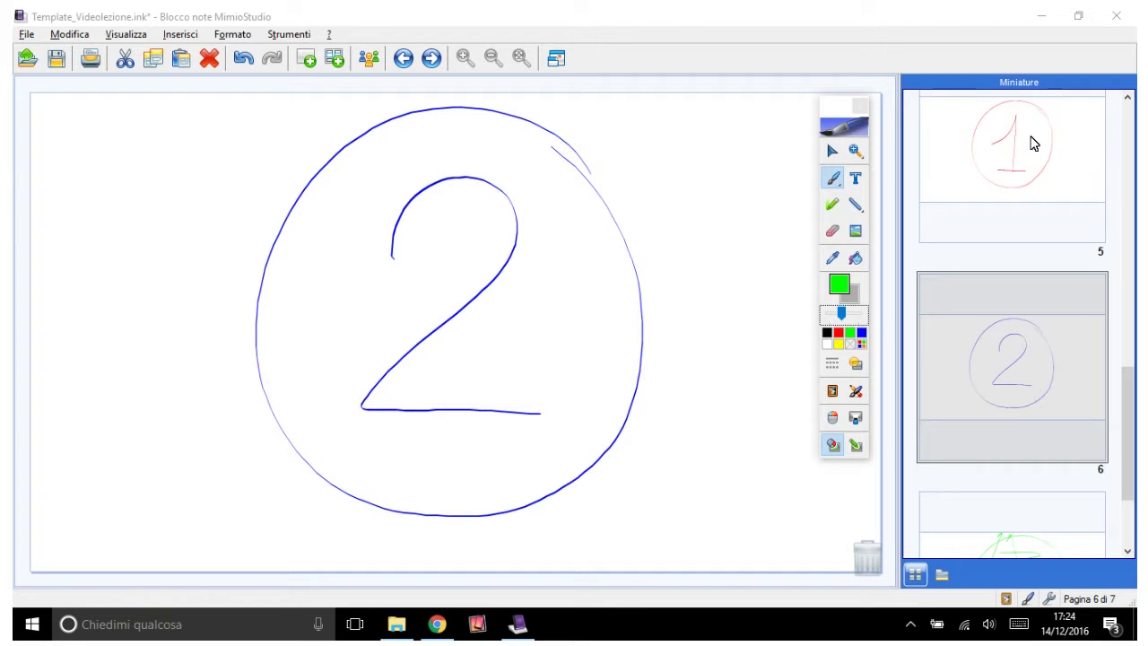
pyautogui.scroll(-2, 1033, 144)
pyautogui.press('Down')
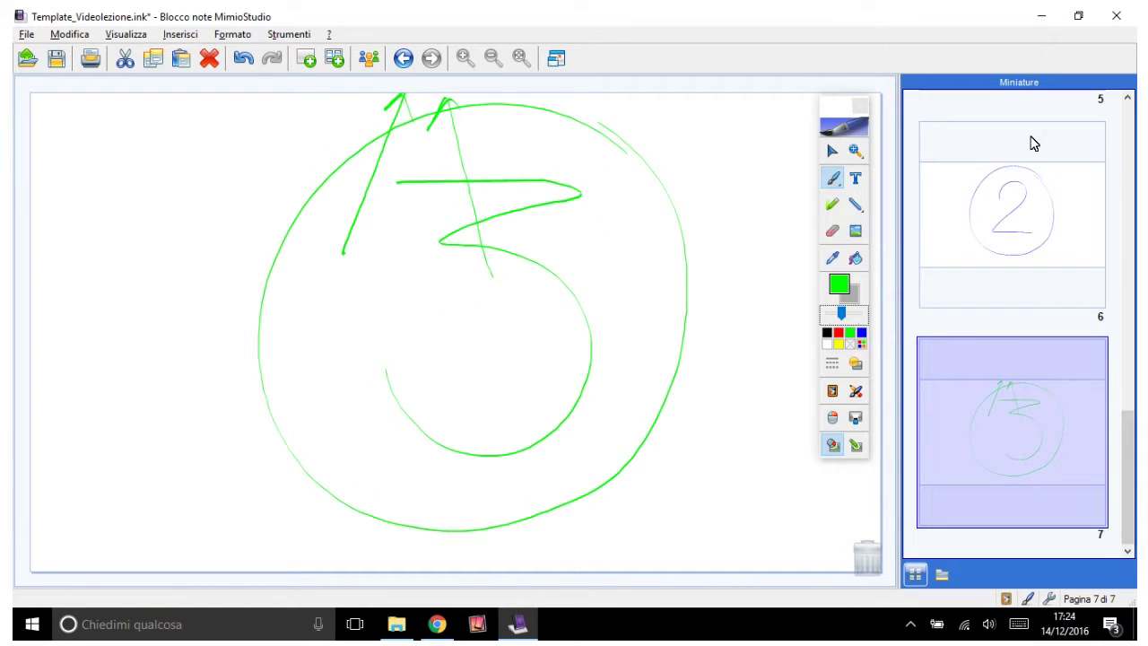
pyautogui.hotkey('ctrl', 'Return')
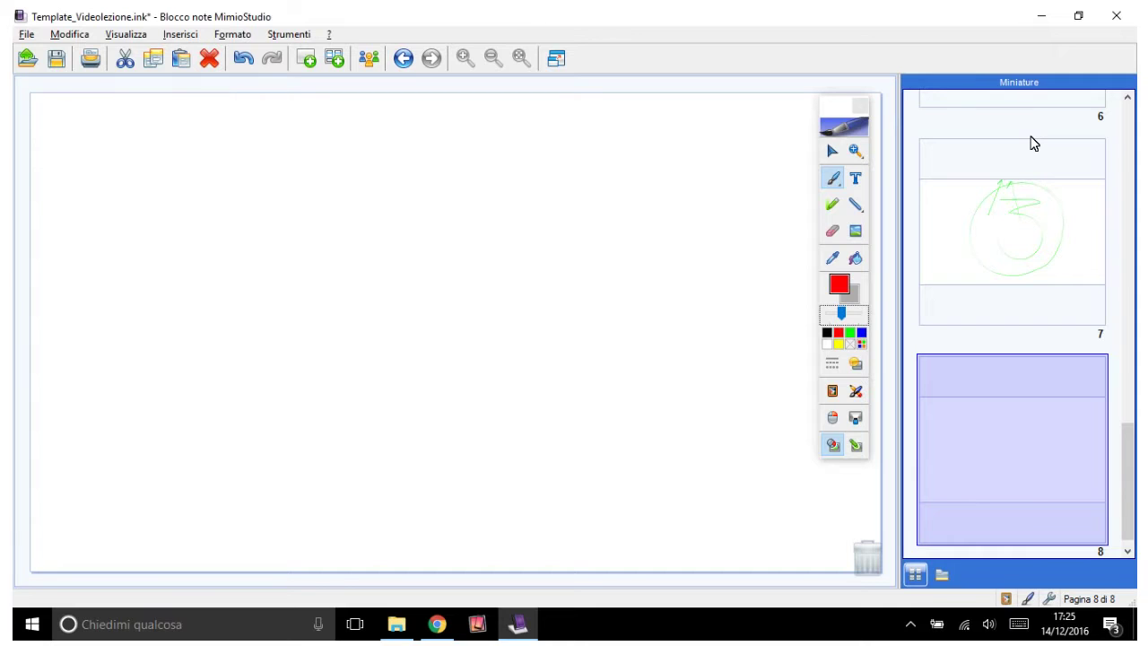
# Step: Show pages 5, 6 and 7 one after another from their thumbnails, and return to blank page 8
pyautogui.scroll(5, 1031, 143)
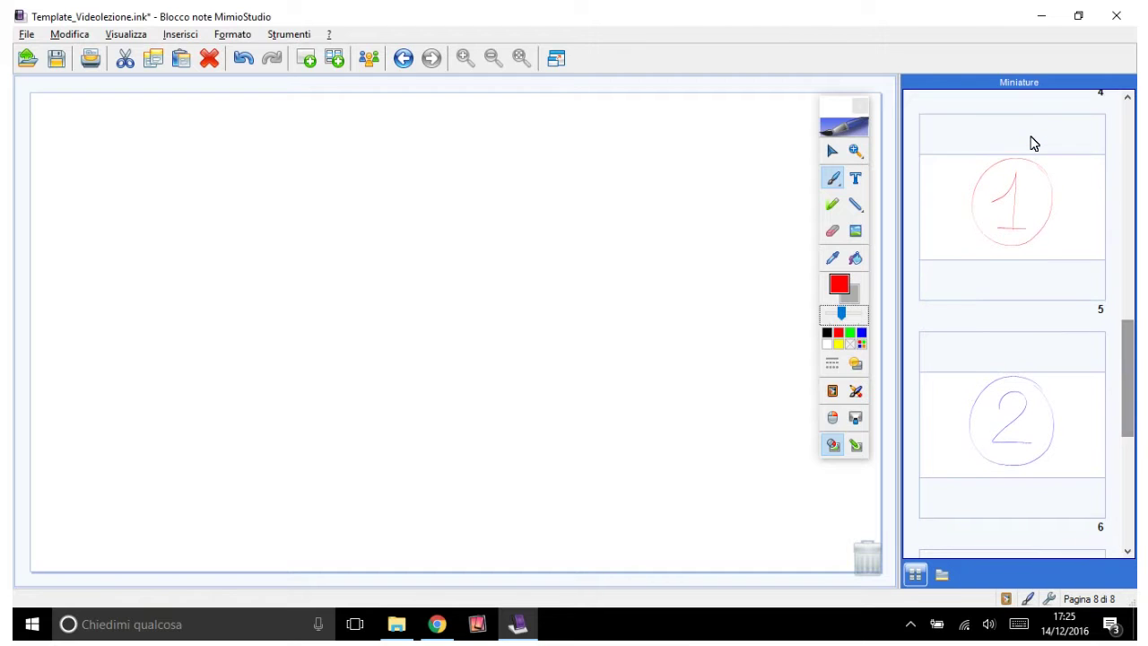
pyautogui.click(1032, 143)
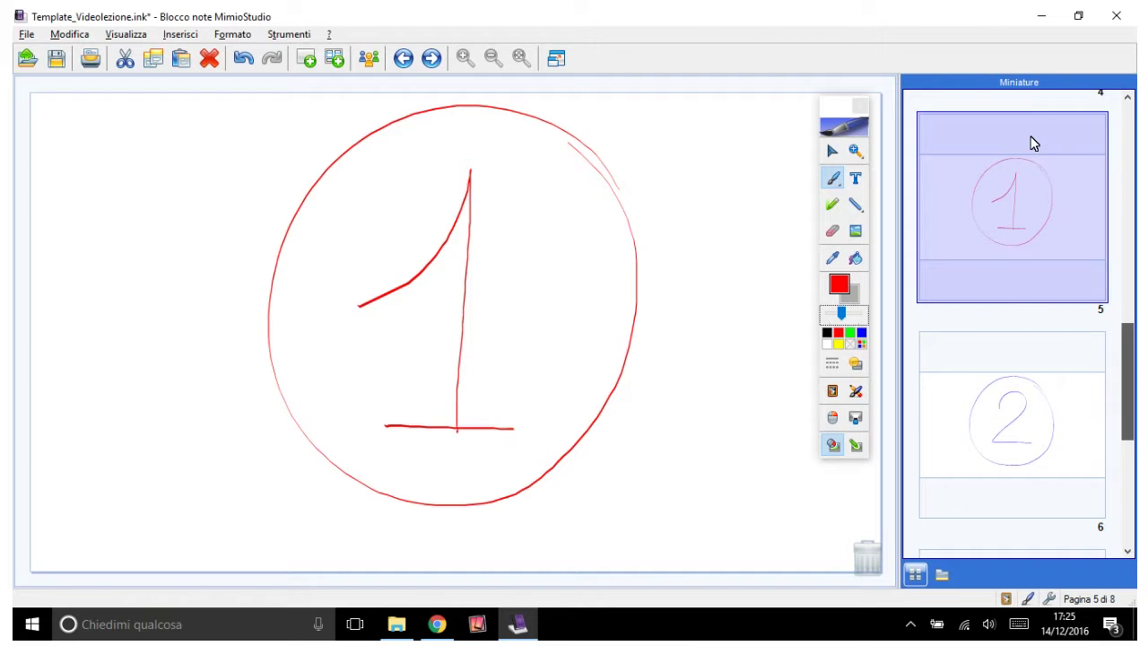
pyautogui.scroll(-2, 1032, 144)
pyautogui.click(1031, 144)
pyautogui.scroll(-2, 1032, 144)
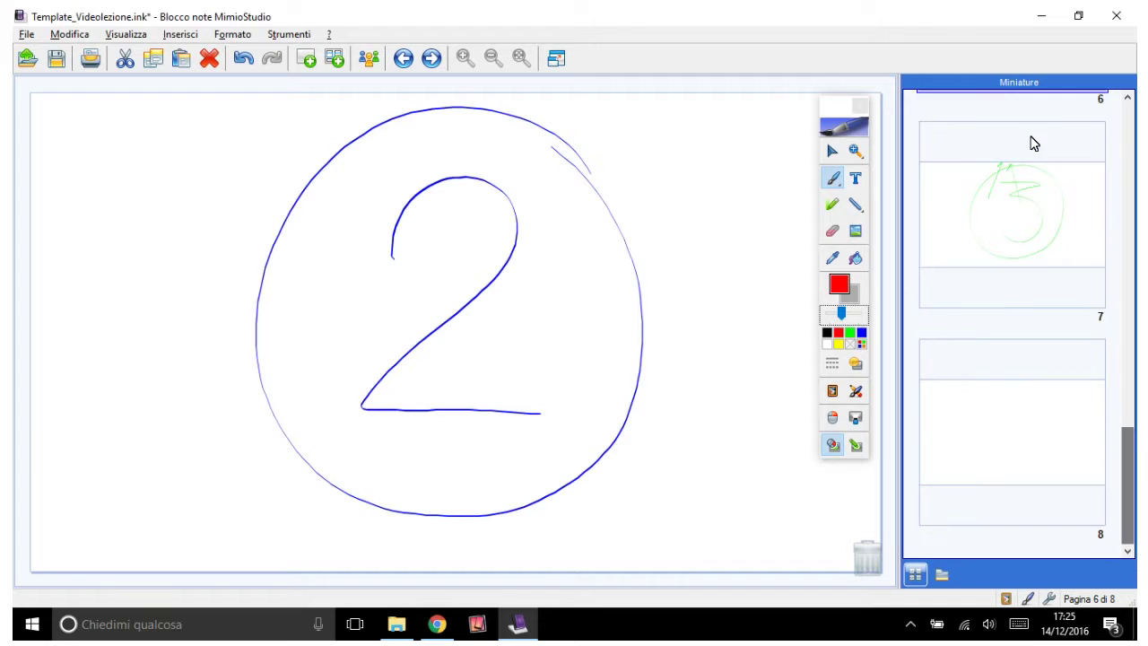
pyautogui.click(1032, 144)
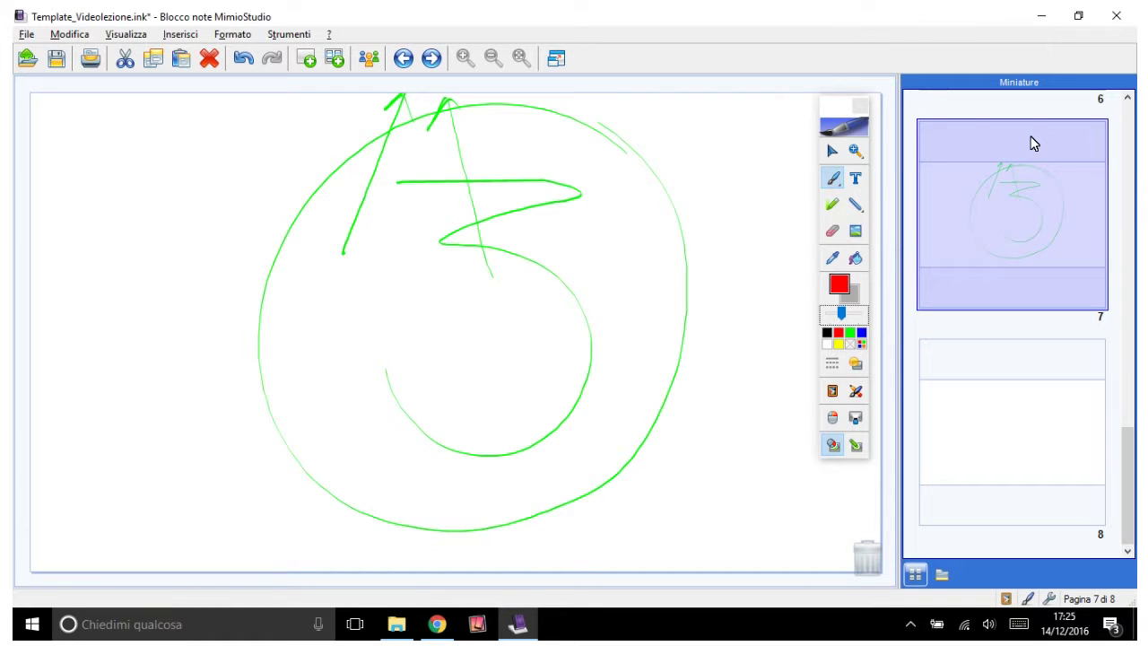
pyautogui.press('pagedown')
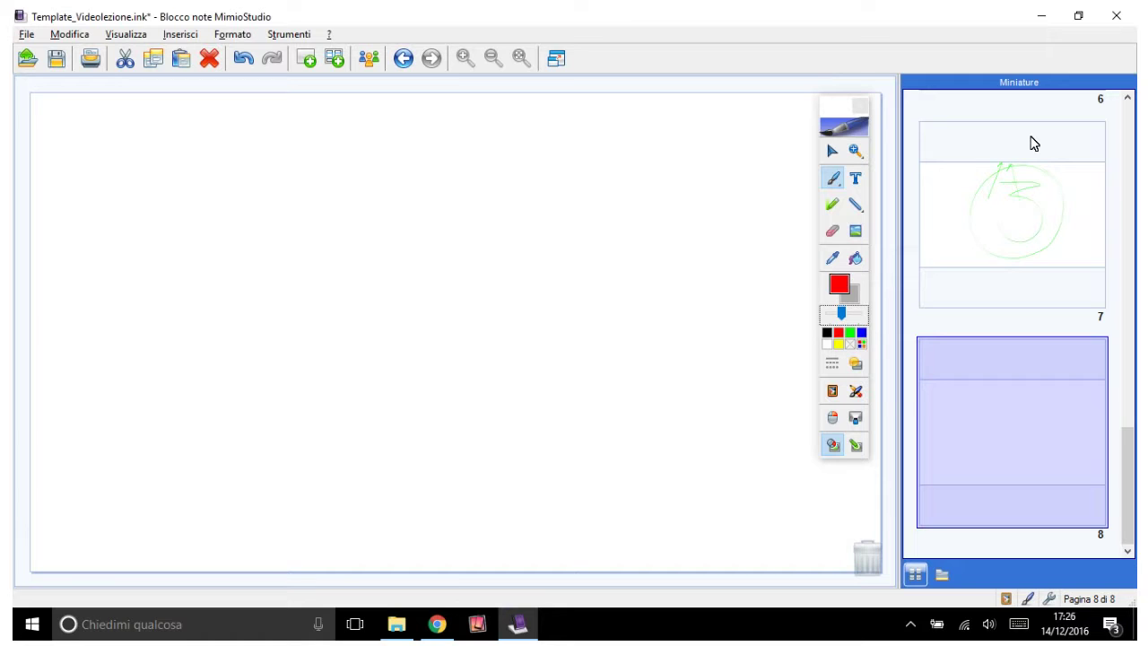
# Step: Draw a curved green brush arrow pointing to the upper left corner of page 8
pyautogui.click(1034, 143)
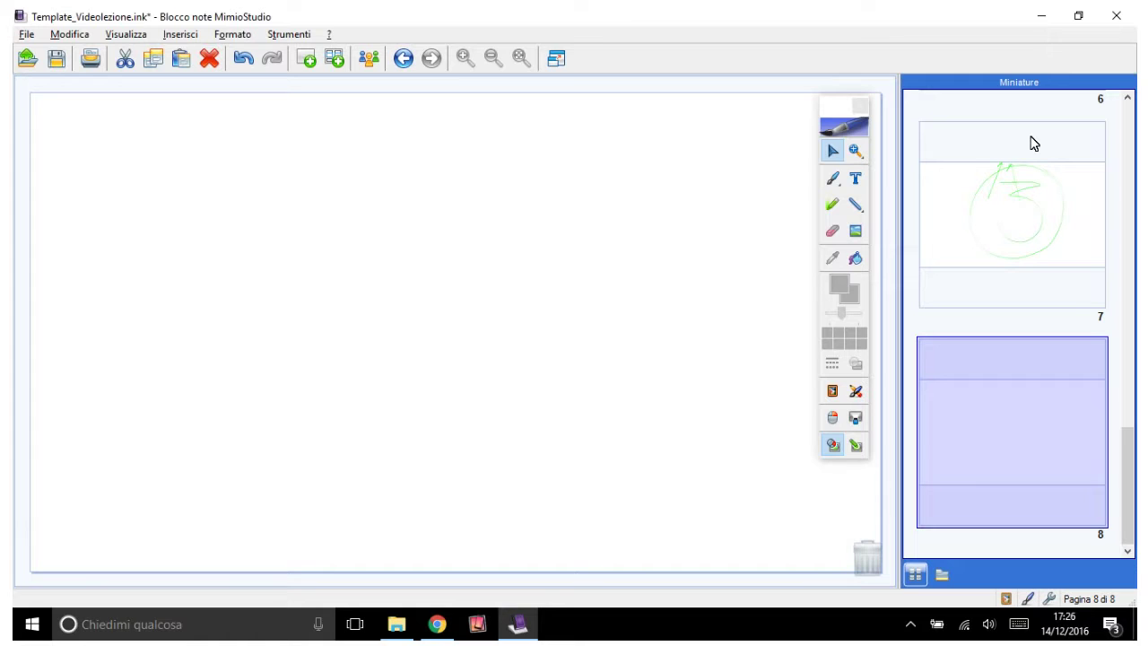
pyautogui.click(833, 178)
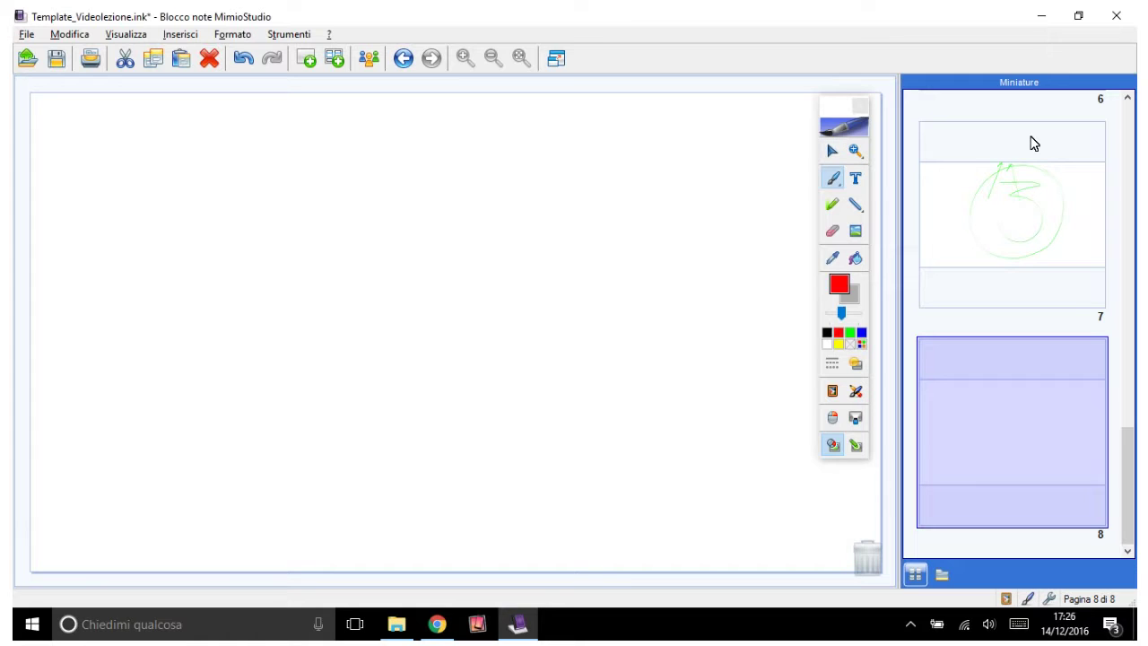
pyautogui.moveTo(189, 159)
pyautogui.mouseDown()
pyautogui.moveTo(58, 108)
pyautogui.moveTo(85, 118)
pyautogui.mouseUp()
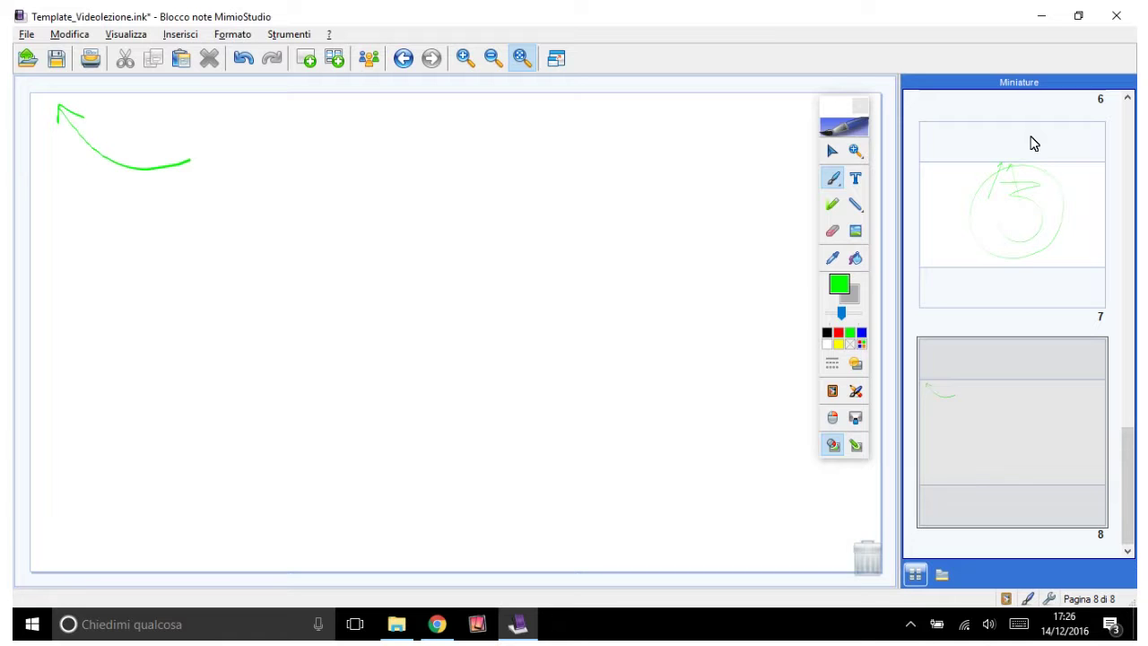
# Step: Look at the file commands and the Save As dialog, and close the dialog without saving
pyautogui.hotkey('alt', 'f')
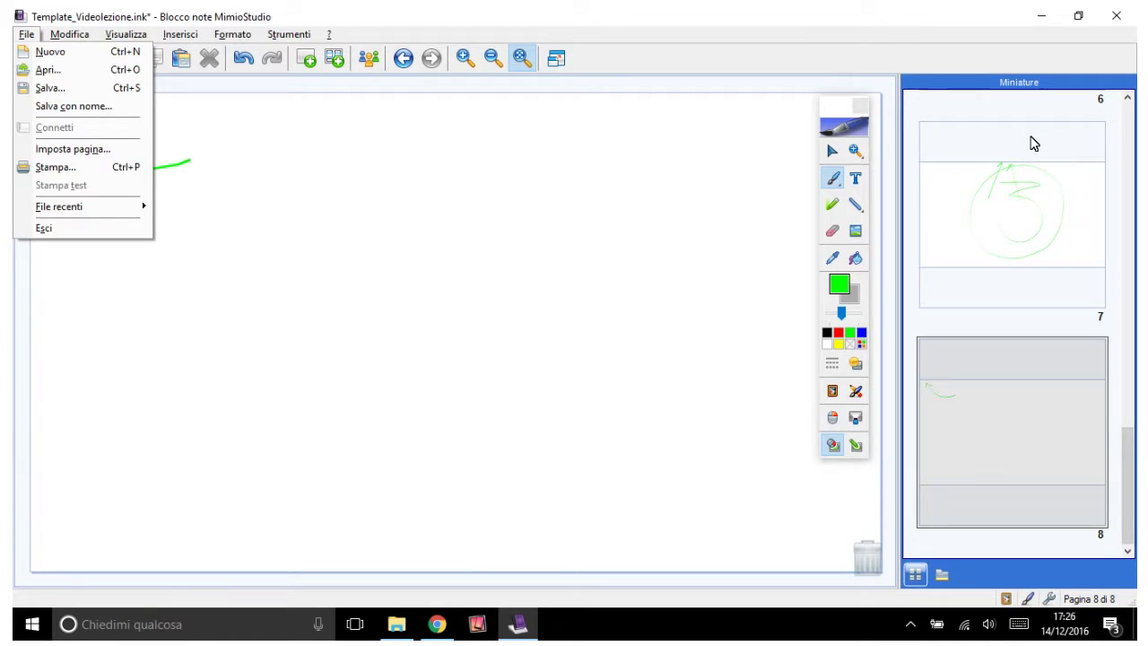
pyautogui.press('Escape')
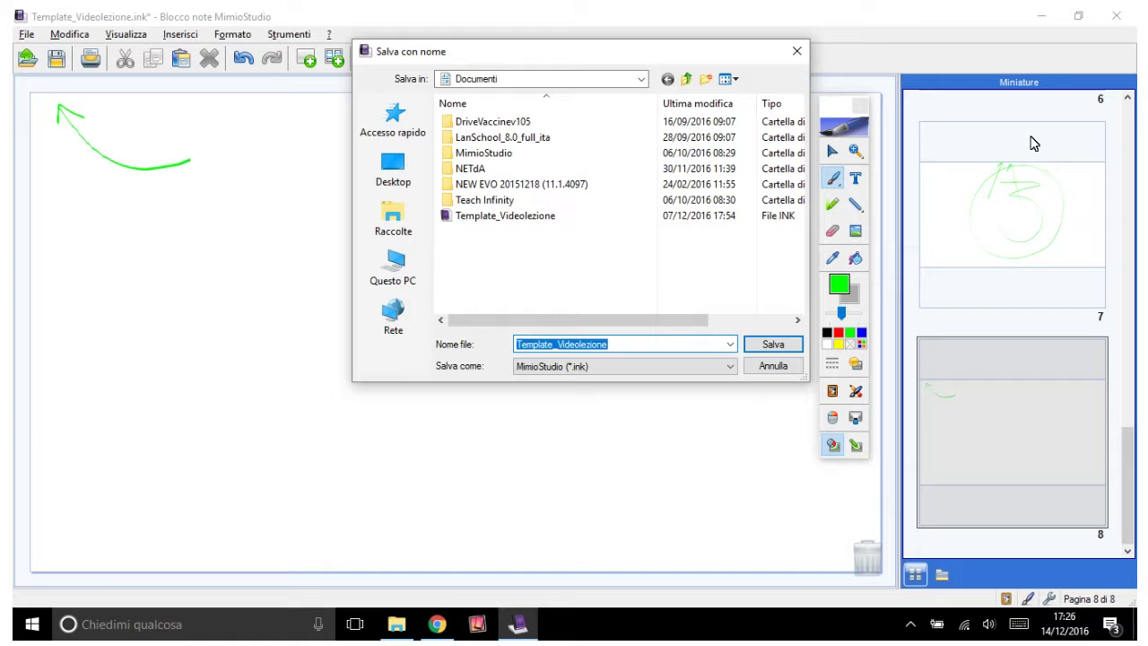
pyautogui.press('Escape')
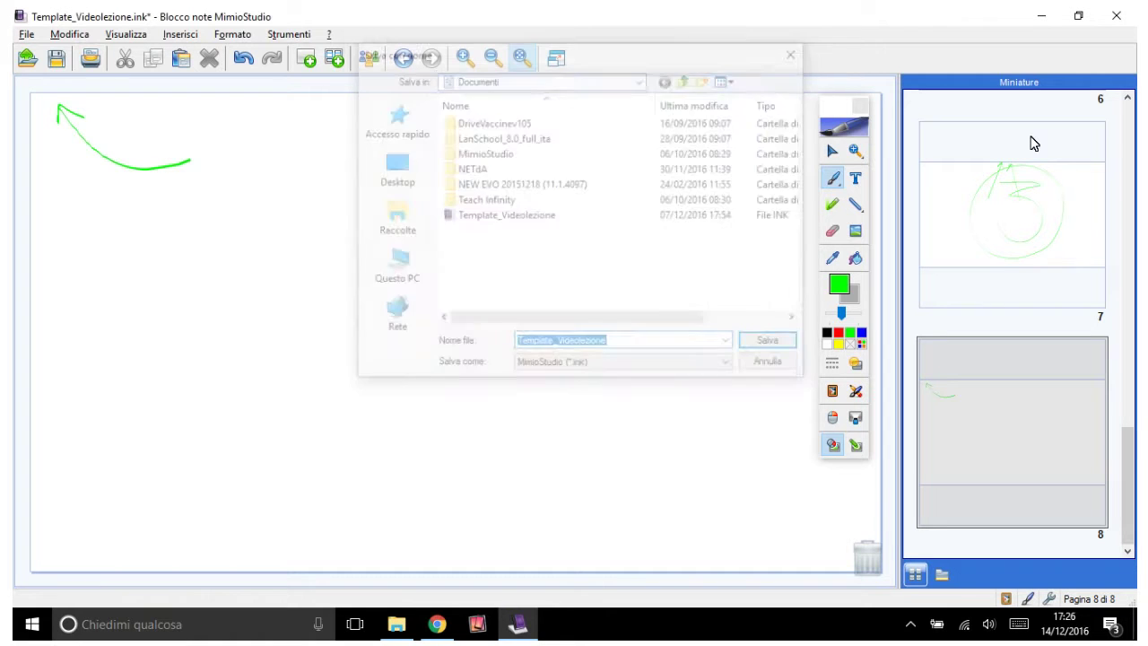
# Step: Undo the green arrow and handwrite ".ink" on page 8 with the red brush
pyautogui.hotkey('ctrl', 'z')
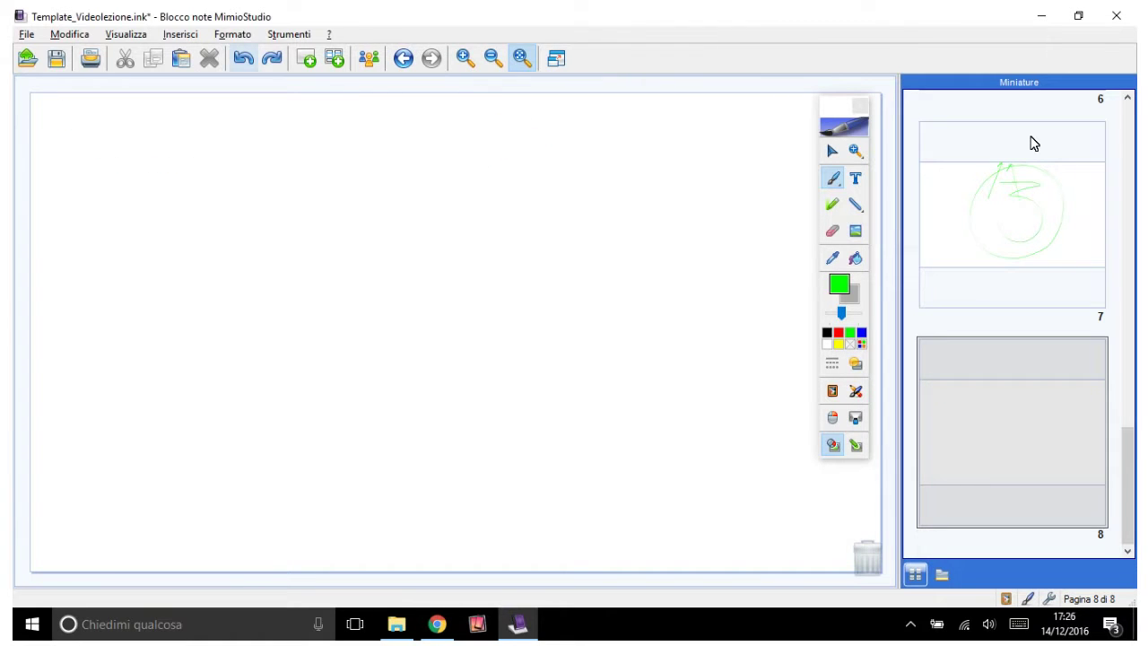
pyautogui.hotkey('ctrl', 'z')
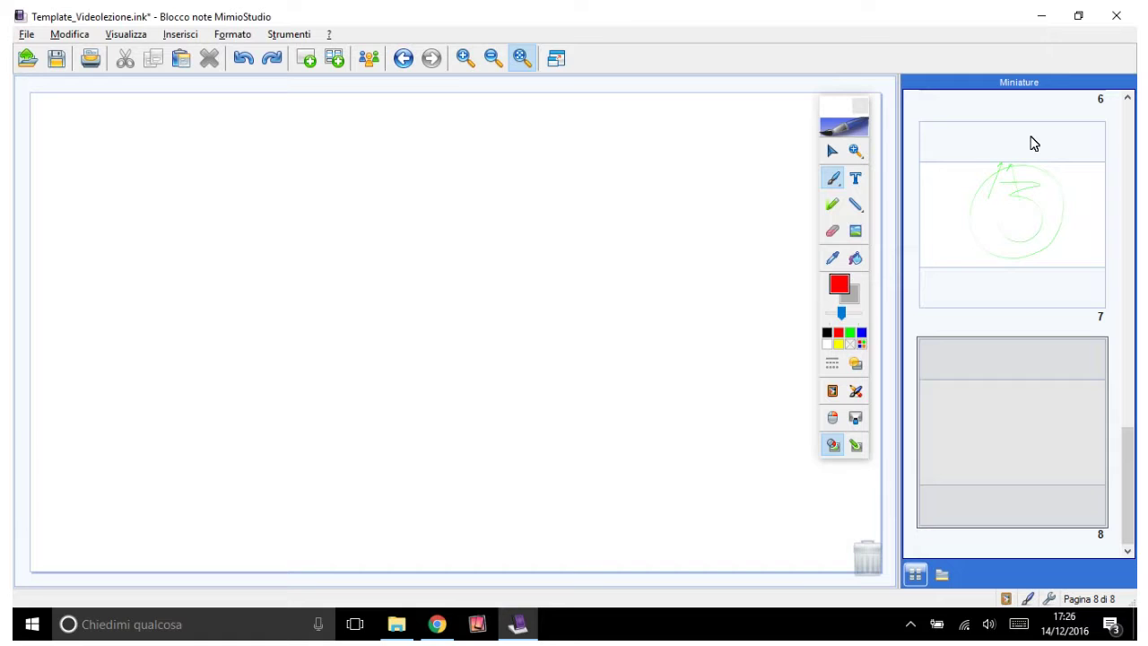
pyautogui.hotkey('ctrl', 'y')
pyautogui.moveTo(367, 215); pyautogui.dragTo(371, 220)
pyautogui.moveTo(378, 307); pyautogui.dragTo(408, 300)
pyautogui.moveTo(462, 184); pyautogui.dragTo(432, 303)
pyautogui.moveTo(473, 235); pyautogui.dragTo(513, 298)
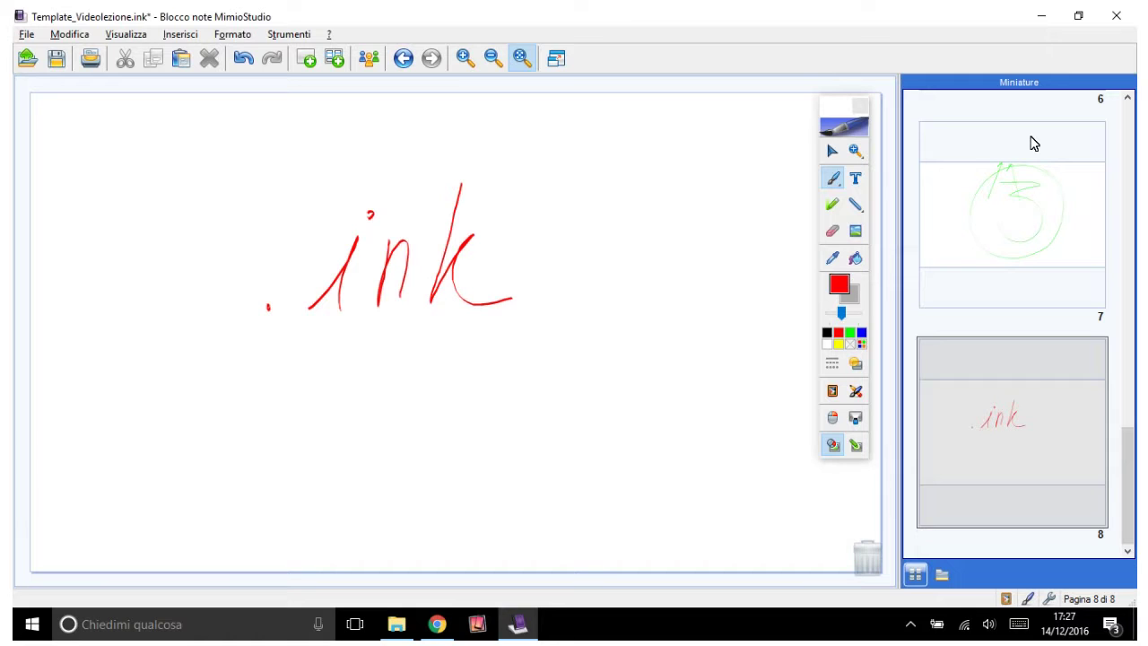
# Step: Underline the handwritten ".ink" with the yellow highlighter
pyautogui.click(856, 151)
pyautogui.moveTo(216, 108)
pyautogui.mouseDown()
pyautogui.moveTo(386, 392)
pyautogui.moveTo(559, 395)
pyautogui.mouseUp()
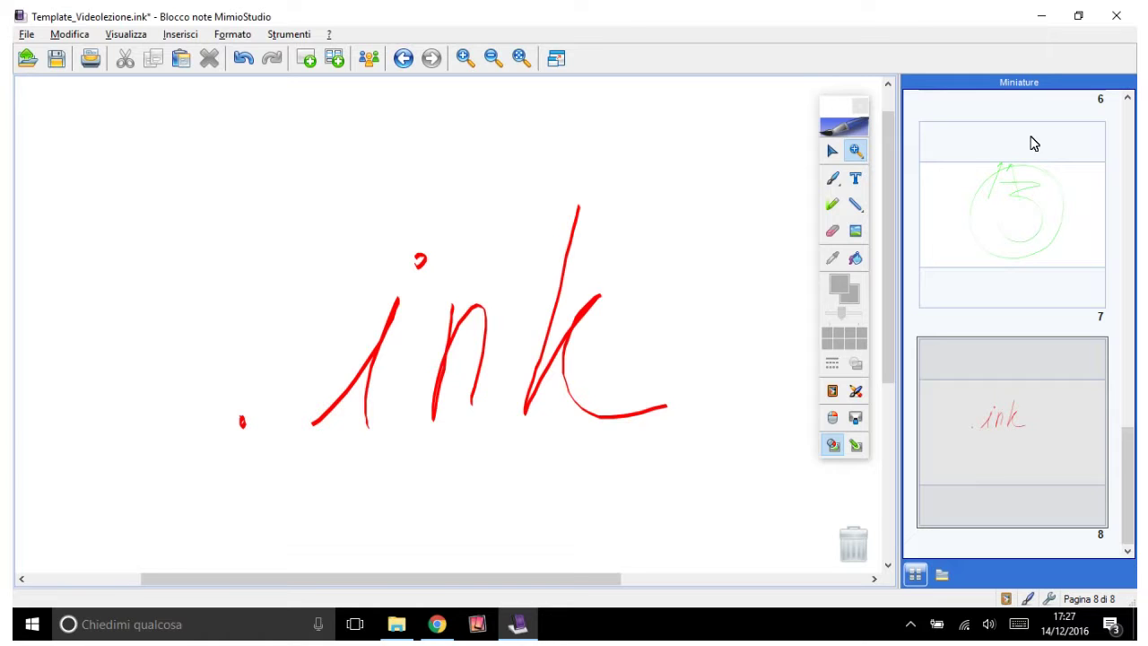
pyautogui.hotkey('ctrl', 'h')
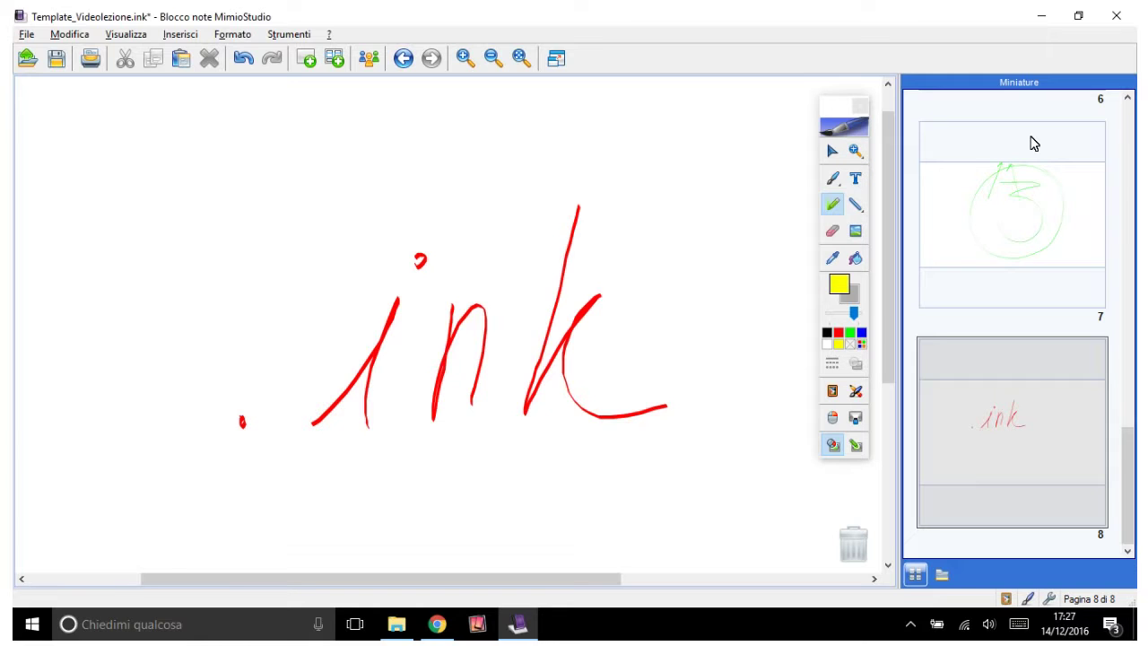
pyautogui.moveTo(199, 464); pyautogui.dragTo(713, 462)
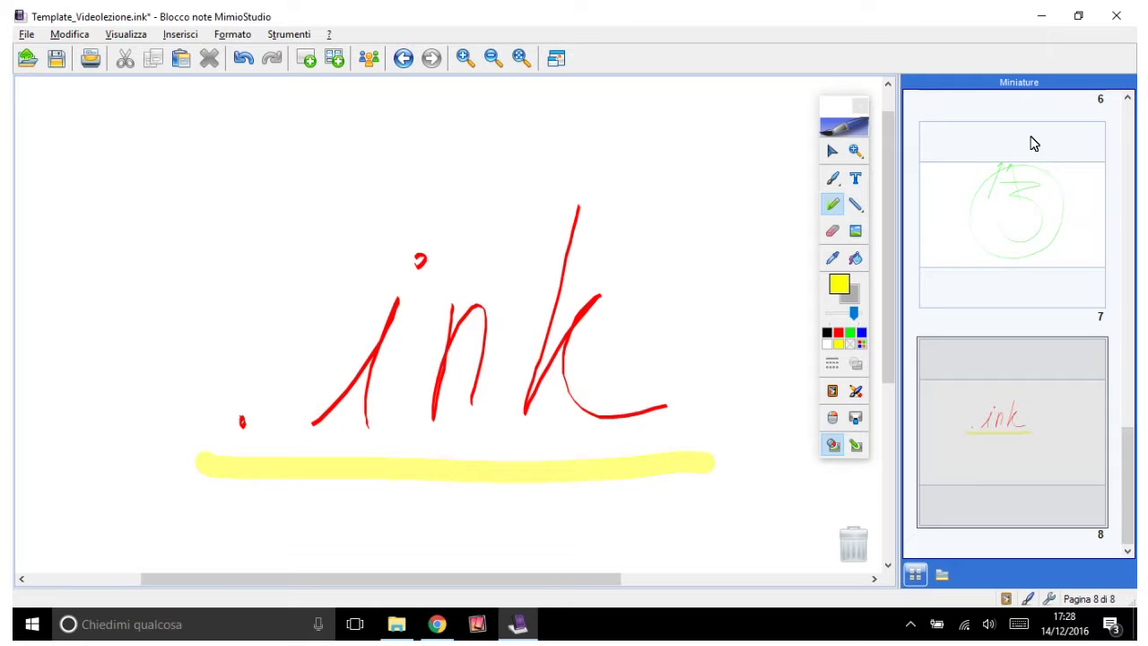
# Step: Draw a blue brush oval around the underlined ".ink"
pyautogui.click(832, 177)
pyautogui.click(861, 333)
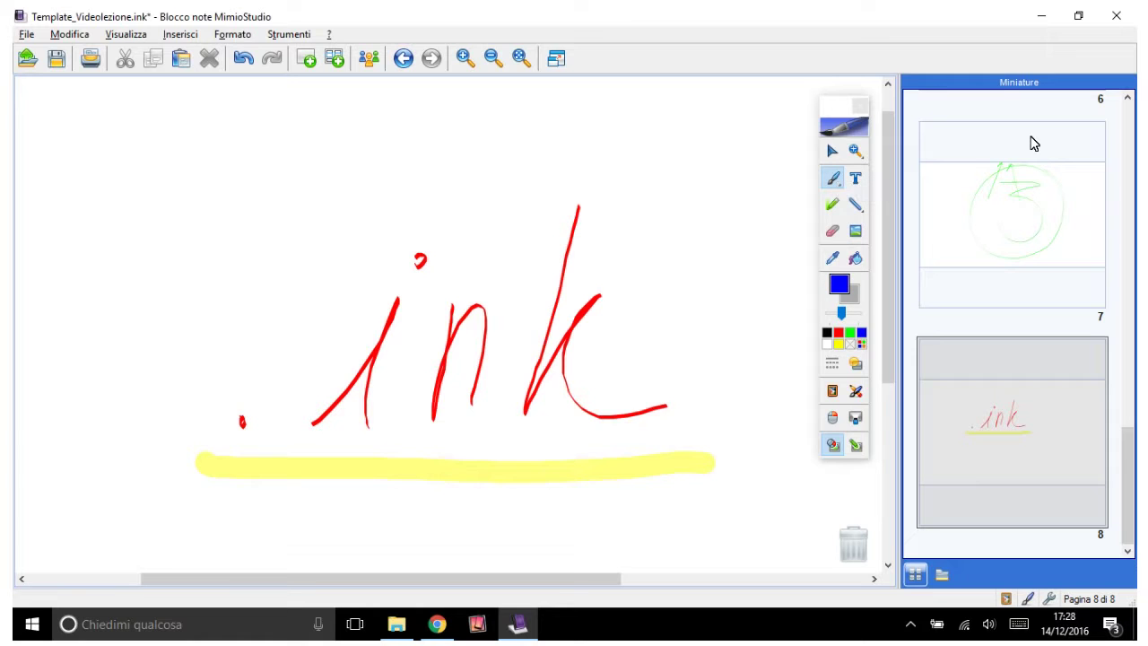
pyautogui.moveTo(734, 227)
pyautogui.mouseDown()
pyautogui.moveTo(584, 133)
pyautogui.moveTo(239, 200)
pyautogui.moveTo(621, 572)
pyautogui.moveTo(790, 419)
pyautogui.moveTo(665, 160)
pyautogui.mouseUp()
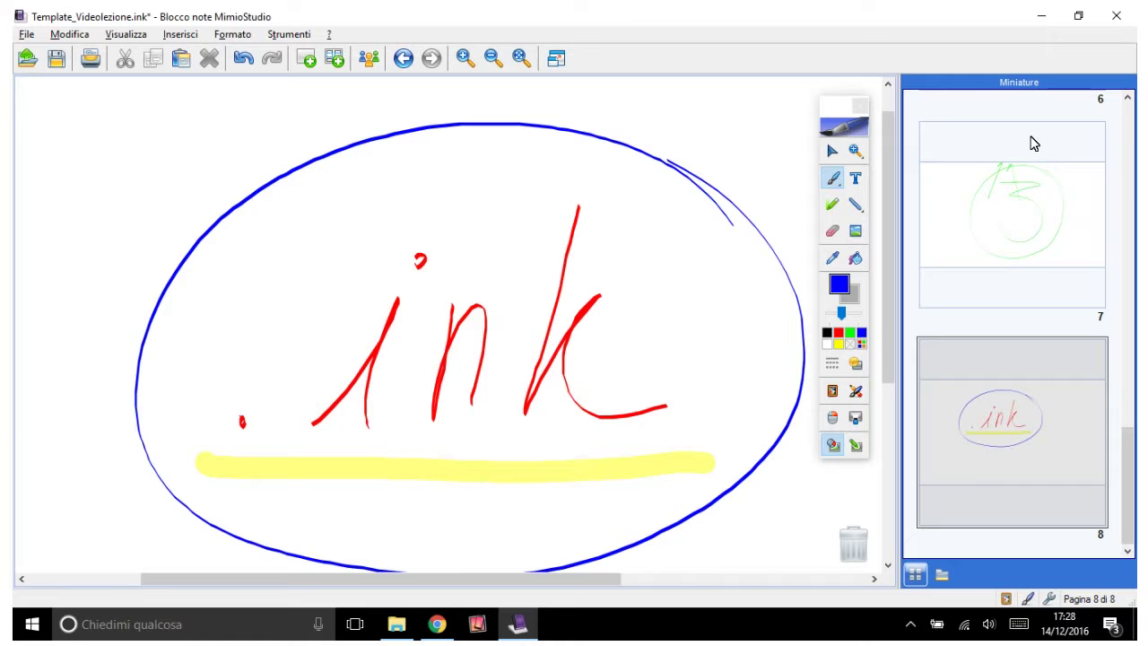
pyautogui.scroll(-1, 1032, 137)
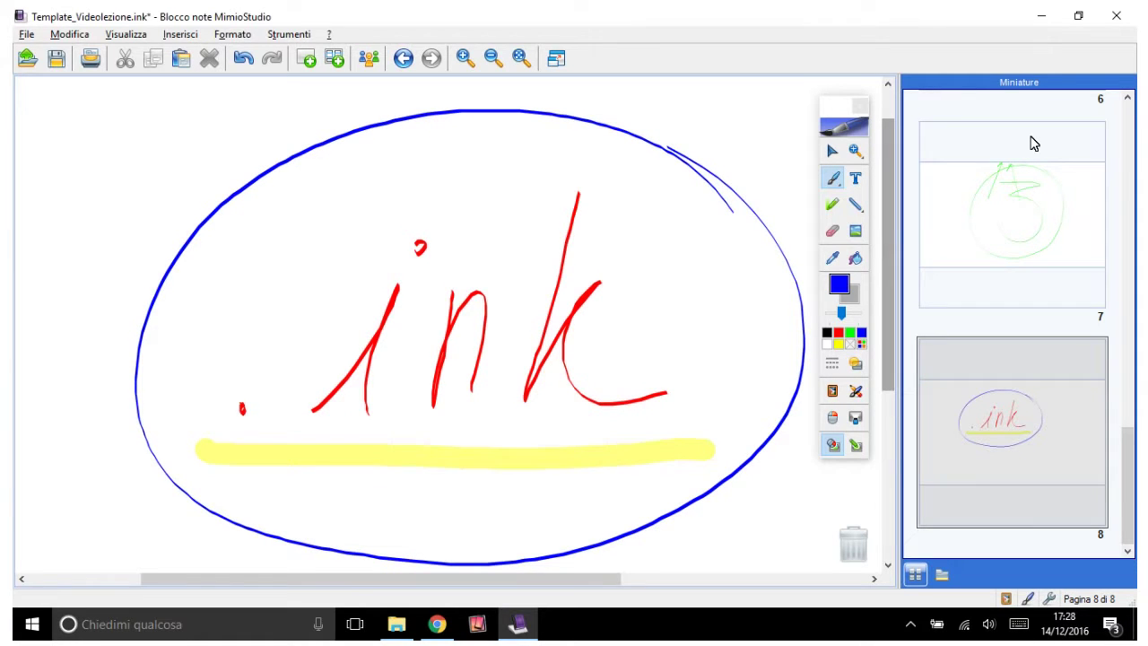
# Step: Fit the whole page in the view and add a blank page 9 after the ".ink" page
pyautogui.hotkey('ctrl', '0')
pyautogui.hotkey('ctrl', 'm')
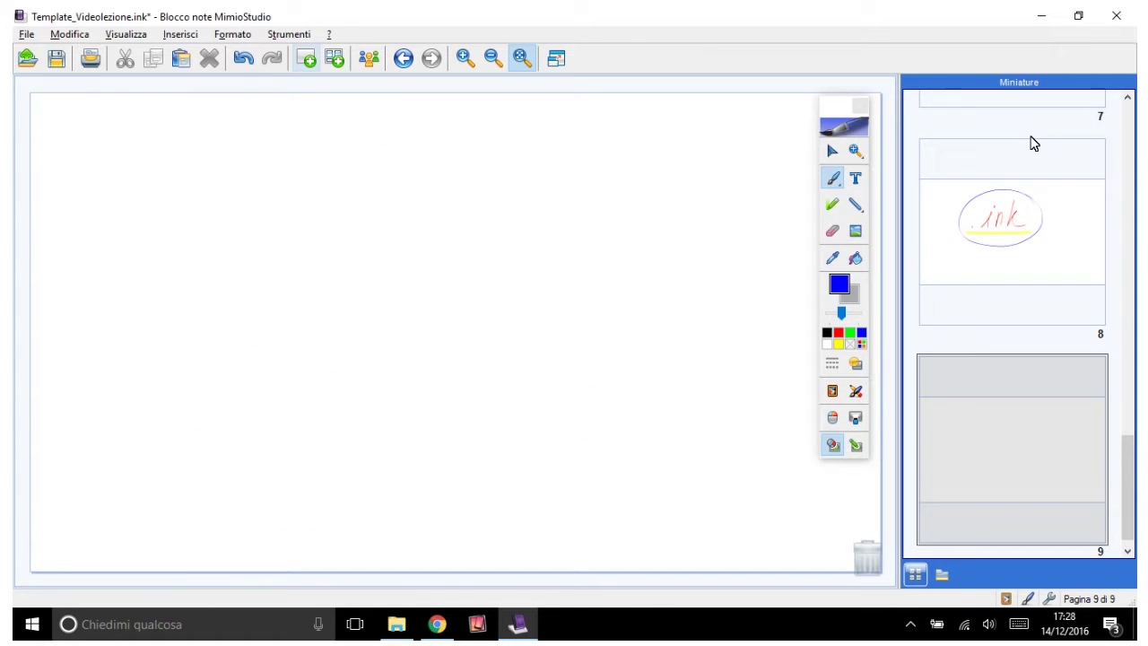
# Step: Examine the file formats offered in the Save As dialog and close it without saving
pyautogui.hotkey('alt', 'f')
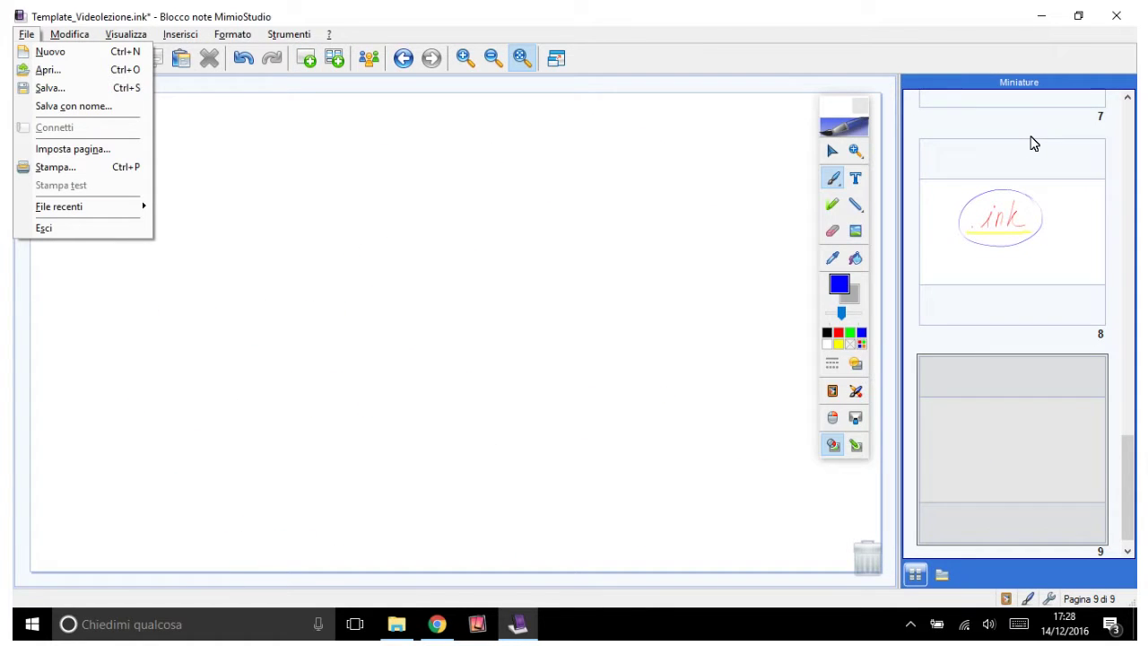
pyautogui.press('c')
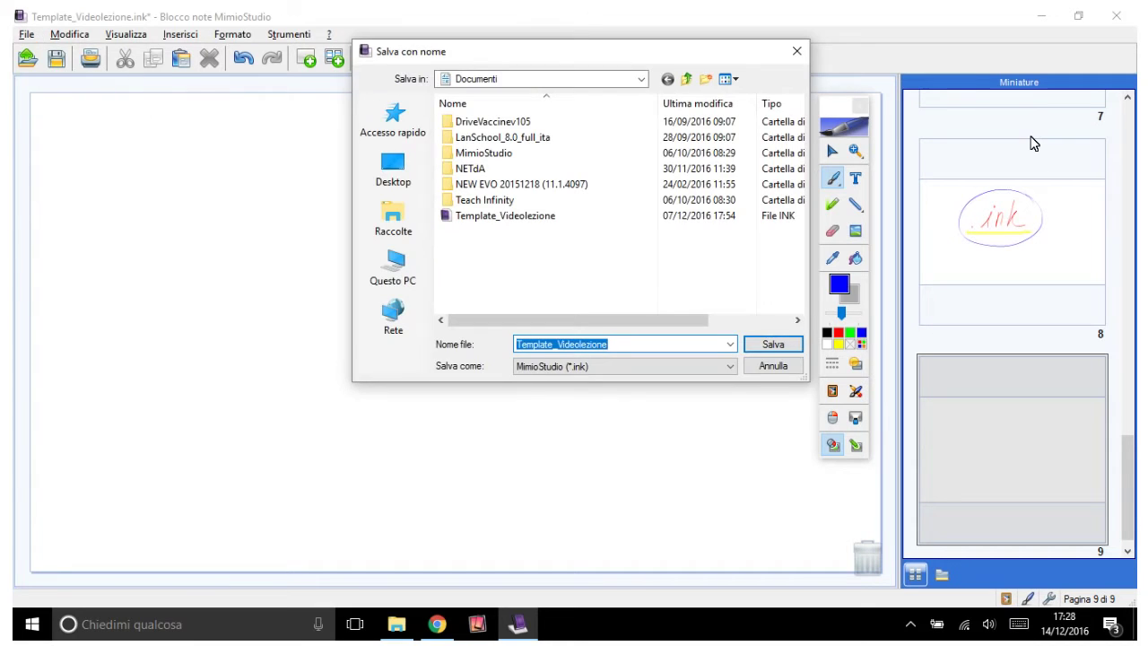
pyautogui.press('Tab')
pyautogui.hotkey('alt', 'Down')
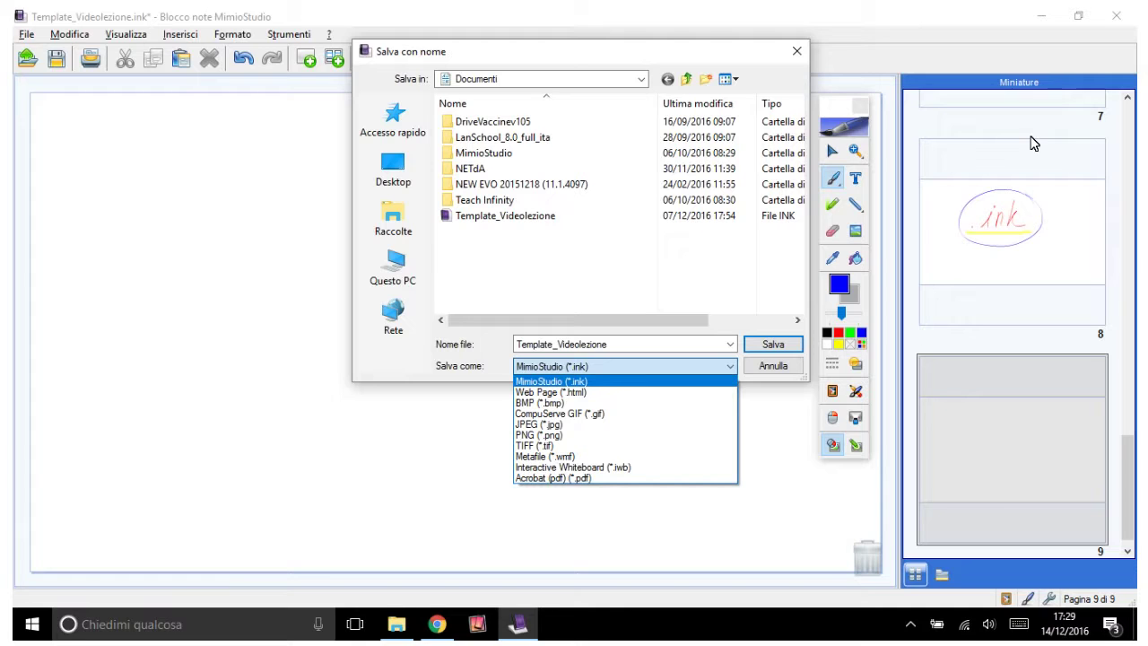
pyautogui.press('Escape')
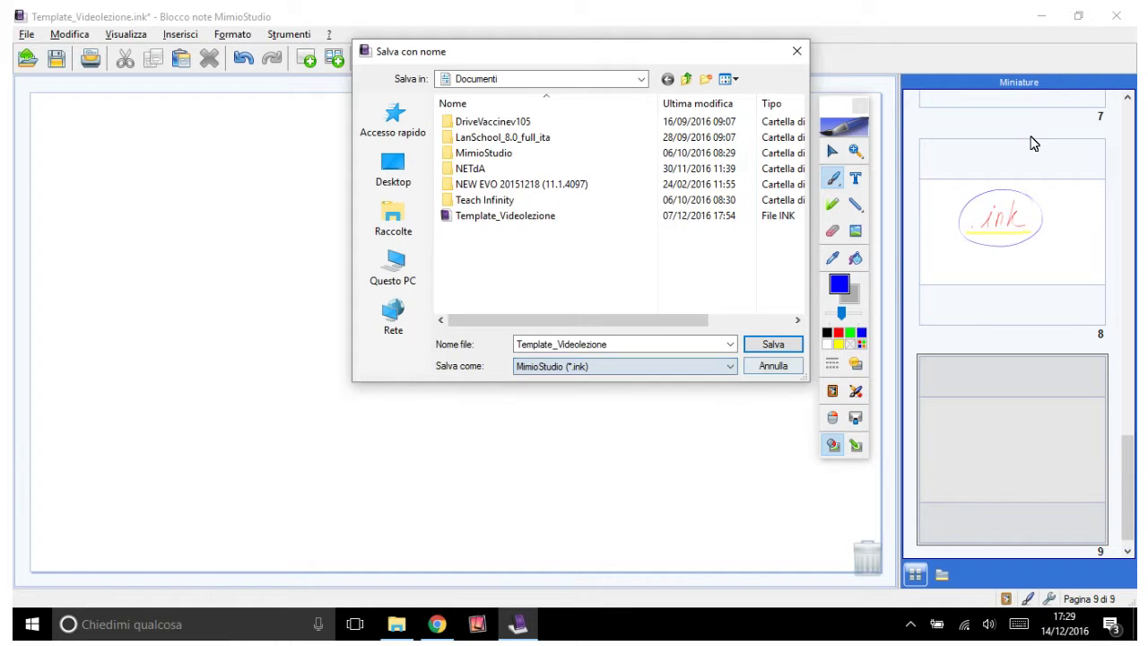
pyautogui.press('Escape')
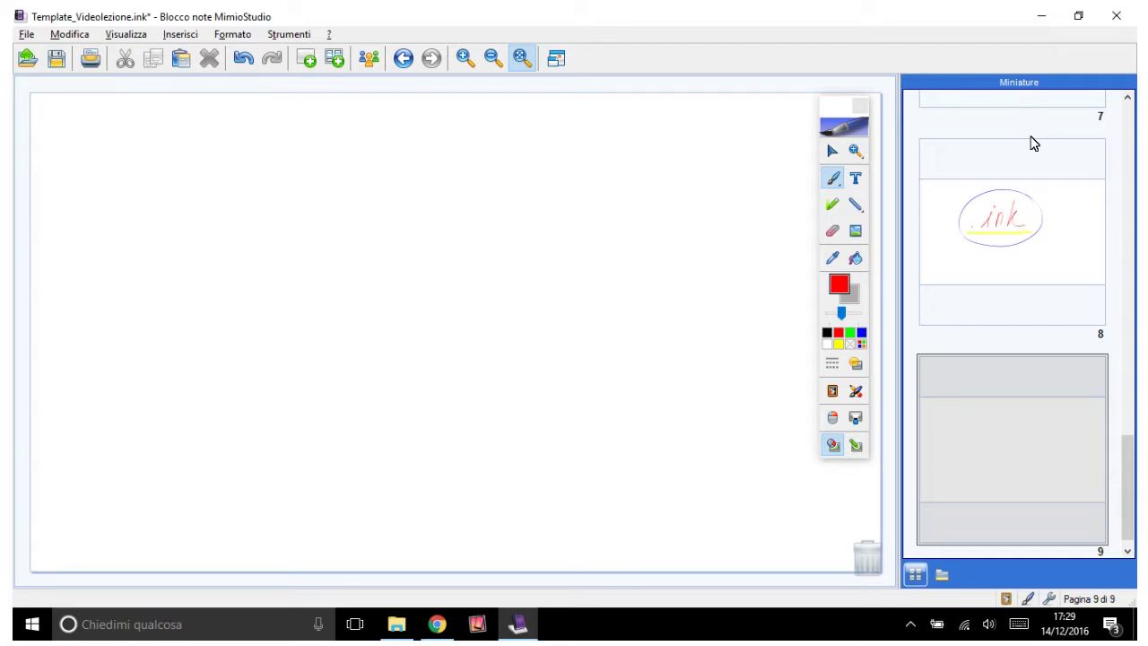
# Step: Handwrite ".iwb" on page 9 with the red brush and underline it in red
pyautogui.moveTo(303, 310)
pyautogui.mouseDown()
pyautogui.moveTo(315, 301)
pyautogui.moveTo(350, 315)
pyautogui.mouseUp()
pyautogui.click(373, 190)
pyautogui.moveTo(414, 228)
pyautogui.mouseDown()
pyautogui.moveTo(442, 312)
pyautogui.moveTo(465, 226)
pyautogui.mouseUp()
pyautogui.moveTo(532, 141); pyautogui.dragTo(479, 299)
pyautogui.click(272, 302)
pyautogui.moveTo(247, 341); pyautogui.dragTo(610, 330)
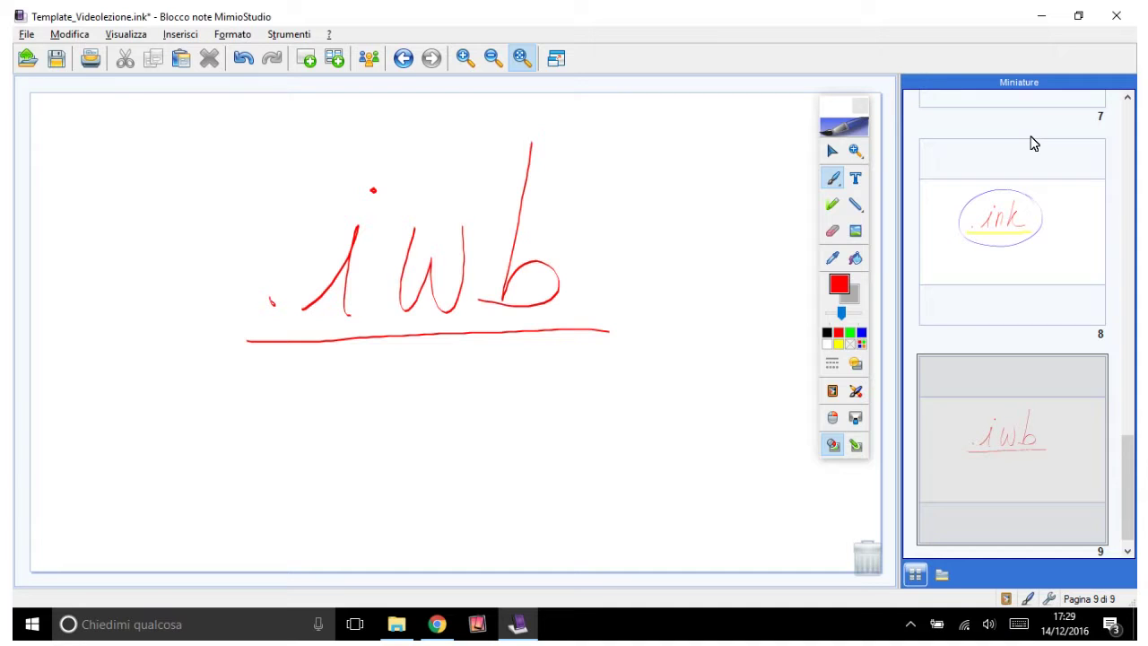
# Step: Draw an oval around the underlined ".iwb" with a thicker blue brush
pyautogui.click(861, 332)
pyautogui.moveTo(842, 313); pyautogui.dragTo(850, 313)
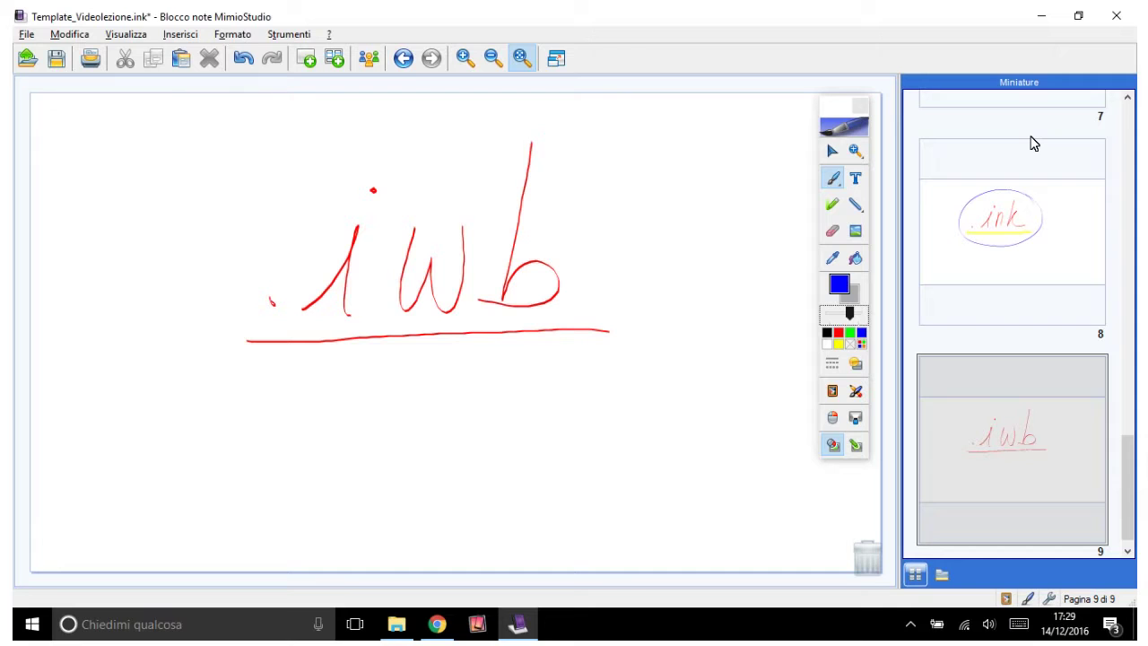
pyautogui.moveTo(580, 122)
pyautogui.mouseDown()
pyautogui.moveTo(185, 236)
pyautogui.moveTo(333, 461)
pyautogui.moveTo(520, 94)
pyautogui.mouseUp()
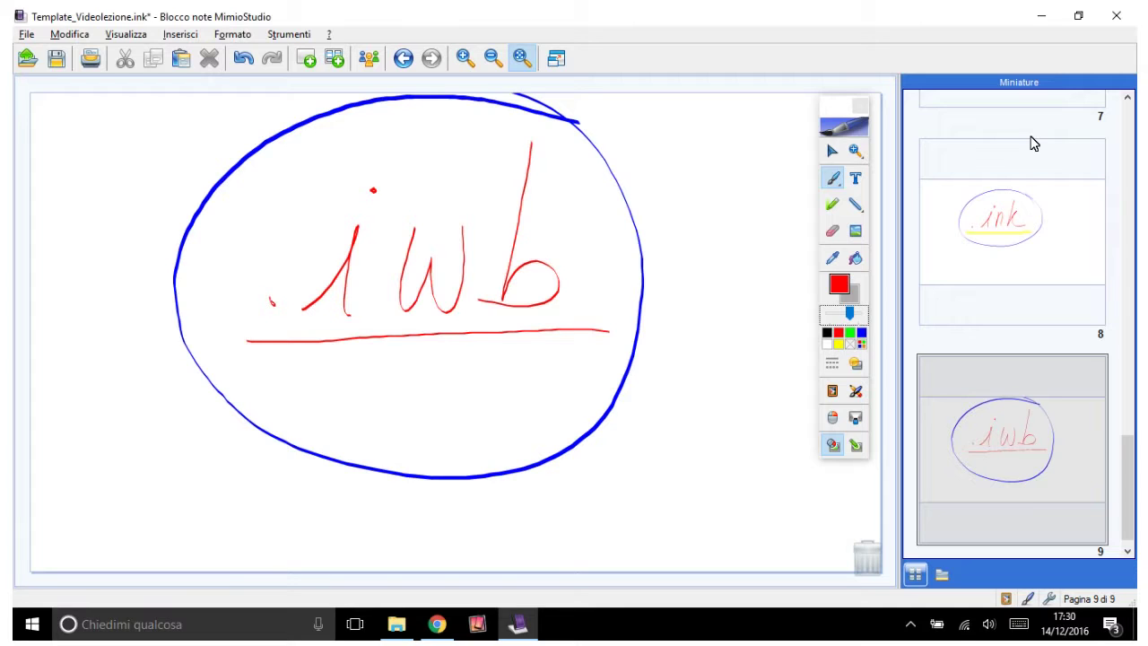
# Step: On a new page 10, handwrite ".pdf" with the thick red brush and underline it in yellow
pyautogui.hotkey('ctrl', 'Return')
pyautogui.moveTo(339, 253)
pyautogui.mouseDown()
pyautogui.moveTo(335, 271)
pyautogui.moveTo(391, 257)
pyautogui.moveTo(325, 289)
pyautogui.mouseUp()
pyautogui.moveTo(453, 185); pyautogui.dragTo(447, 247)
pyautogui.moveTo(501, 298)
pyautogui.mouseDown()
pyautogui.moveTo(516, 194)
pyautogui.moveTo(576, 167)
pyautogui.mouseUp()
pyautogui.moveTo(481, 226); pyautogui.dragTo(548, 219)
pyautogui.click(285, 292)
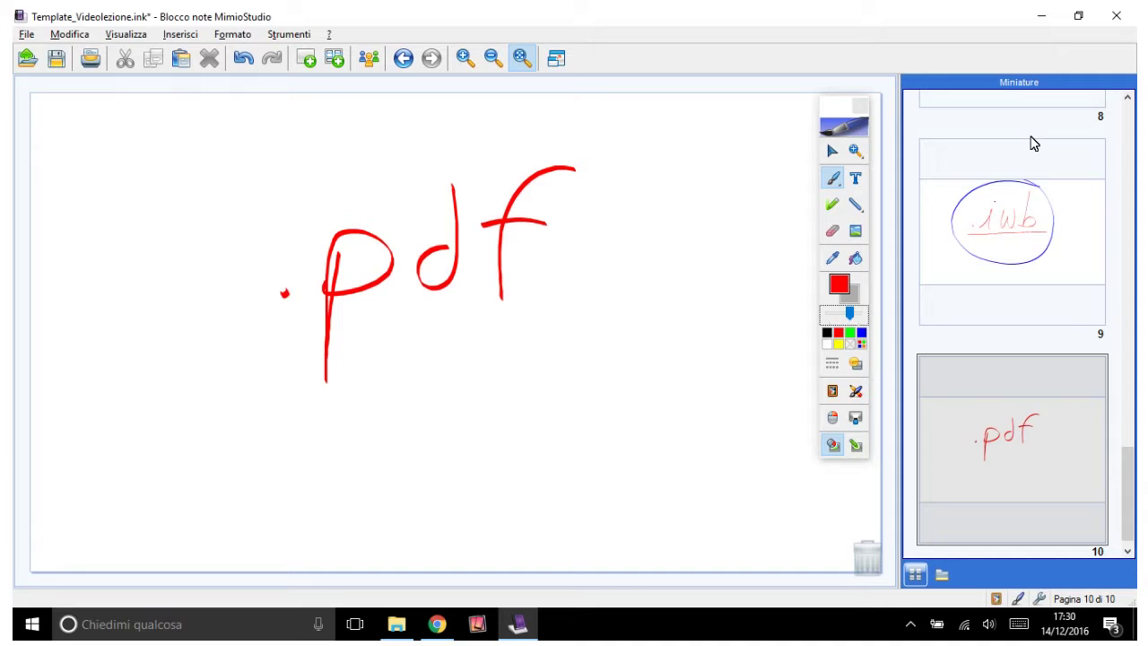
pyautogui.click(838, 344)
pyautogui.moveTo(227, 330); pyautogui.dragTo(610, 320)
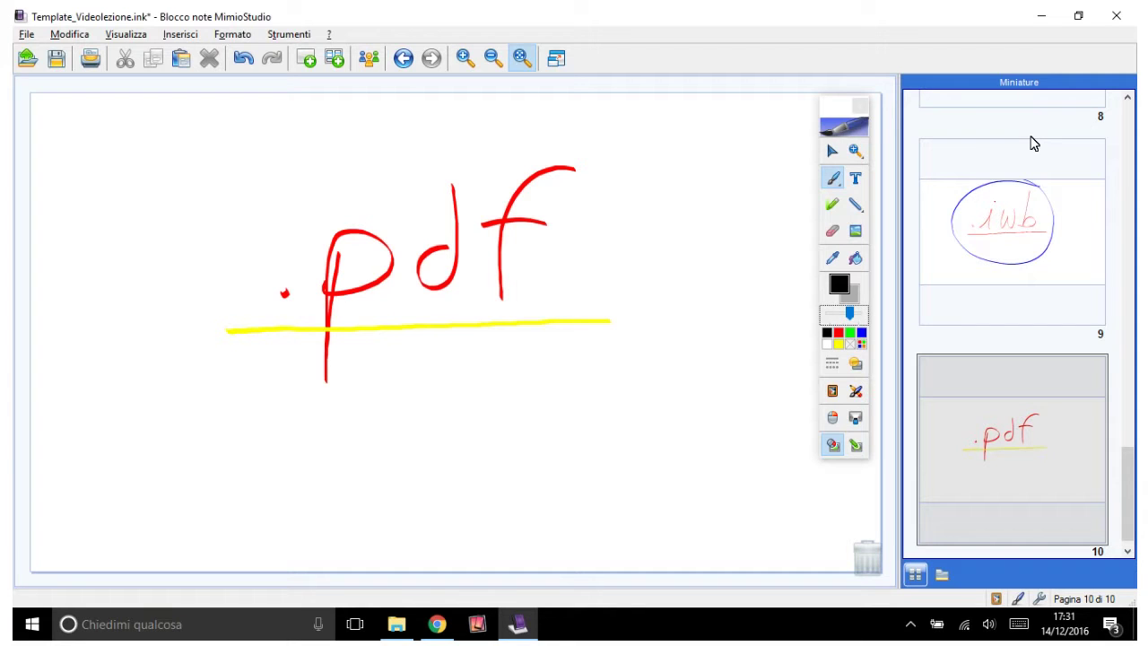
# Step: Draw a black arrow from the ".pdf" text and handwrite the underlined note "no file multimediale" beside its tip
pyautogui.moveTo(290, 342)
pyautogui.mouseDown()
pyautogui.moveTo(391, 420)
pyautogui.moveTo(363, 433)
pyautogui.mouseUp()
pyautogui.moveTo(434, 393)
pyautogui.mouseDown()
pyautogui.moveTo(430, 431)
pyautogui.moveTo(455, 433)
pyautogui.moveTo(481, 404)
pyautogui.mouseUp()
pyautogui.moveTo(574, 357); pyautogui.dragTo(532, 431)
pyautogui.moveTo(526, 391)
pyautogui.mouseDown()
pyautogui.moveTo(567, 384)
pyautogui.moveTo(574, 427)
pyautogui.moveTo(628, 369)
pyautogui.mouseUp()
pyautogui.moveTo(596, 419)
pyautogui.mouseDown()
pyautogui.moveTo(643, 406)
pyautogui.moveTo(675, 429)
pyautogui.mouseUp()
pyautogui.moveTo(422, 505)
pyautogui.mouseDown()
pyautogui.moveTo(429, 487)
pyautogui.moveTo(542, 463)
pyautogui.moveTo(567, 519)
pyautogui.mouseUp()
pyautogui.moveTo(558, 468)
pyautogui.mouseDown()
pyautogui.moveTo(603, 463)
pyautogui.moveTo(588, 516)
pyautogui.mouseUp()
pyautogui.moveTo(589, 511)
pyautogui.mouseDown()
pyautogui.moveTo(612, 489)
pyautogui.moveTo(625, 507)
pyautogui.moveTo(674, 492)
pyautogui.mouseUp()
pyautogui.moveTo(691, 451)
pyautogui.mouseDown()
pyautogui.moveTo(683, 509)
pyautogui.moveTo(702, 513)
pyautogui.mouseUp()
pyautogui.moveTo(722, 461); pyautogui.dragTo(708, 477)
pyautogui.moveTo(714, 490)
pyautogui.mouseDown()
pyautogui.moveTo(730, 511)
pyautogui.moveTo(772, 517)
pyautogui.mouseUp()
pyautogui.moveTo(375, 534)
pyautogui.mouseDown()
pyautogui.moveTo(826, 523)
pyautogui.moveTo(798, 488)
pyautogui.mouseUp()
pyautogui.moveTo(807, 448)
pyautogui.mouseDown()
pyautogui.moveTo(778, 515)
pyautogui.moveTo(849, 504)
pyautogui.mouseUp()
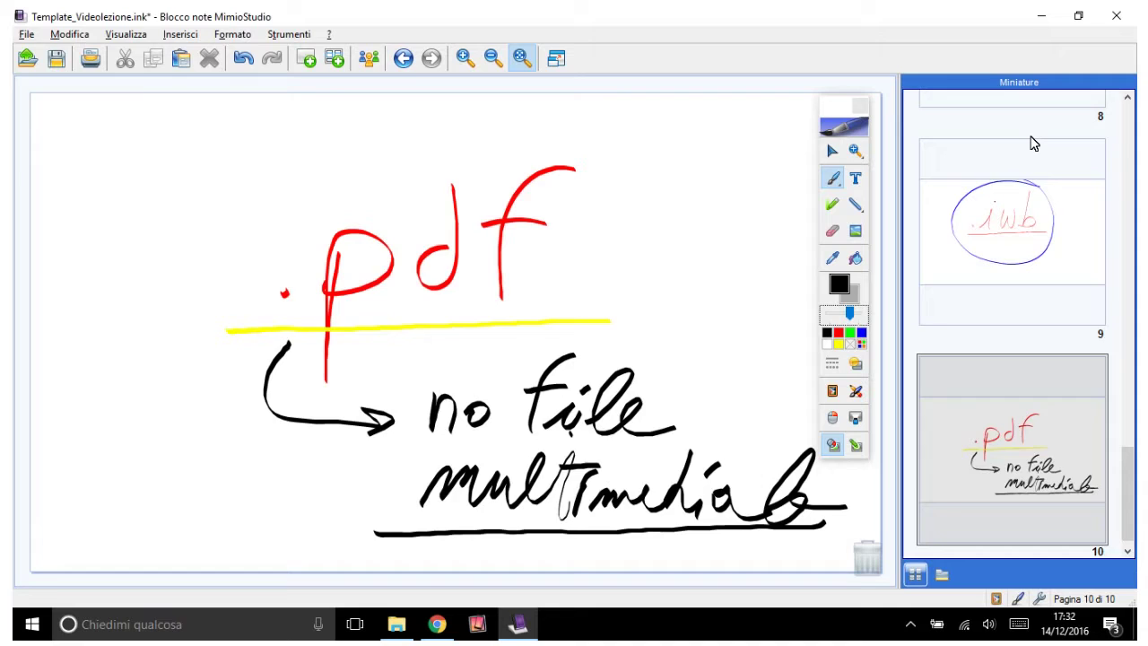
# Step: Add page 11 and draw a black brush arrow pointing at the page's upper-left corner
pyautogui.hotkey('ctrl', 'm')
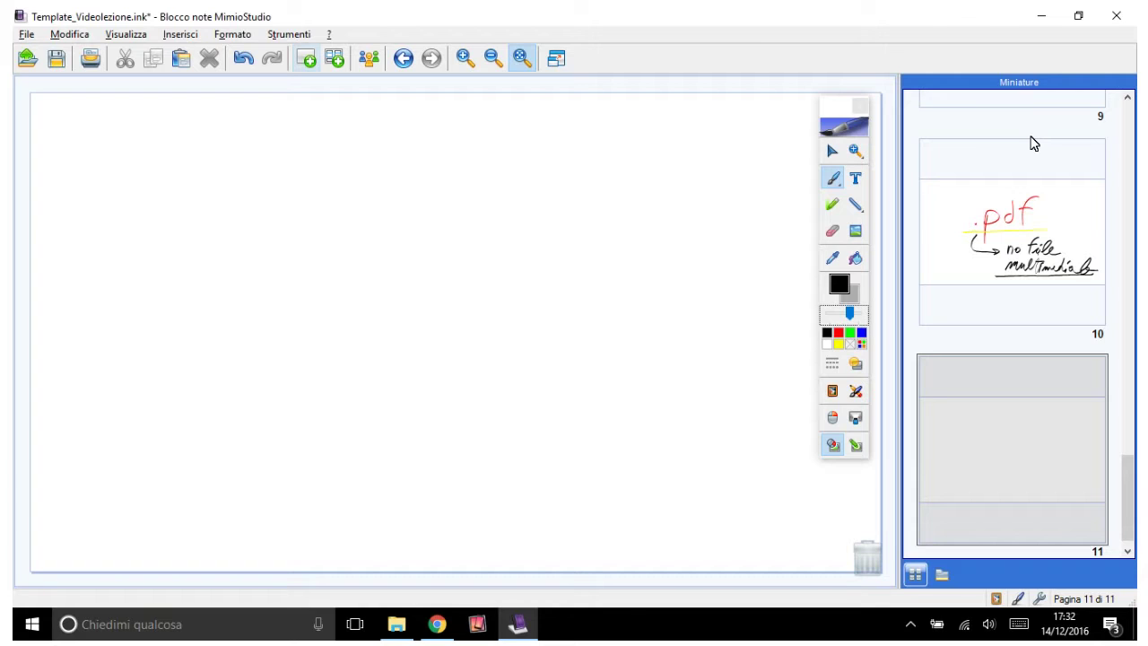
pyautogui.moveTo(151, 223)
pyautogui.mouseDown()
pyautogui.moveTo(53, 109)
pyautogui.moveTo(74, 114)
pyautogui.mouseUp()
pyautogui.moveTo(58, 112); pyautogui.dragTo(66, 136)
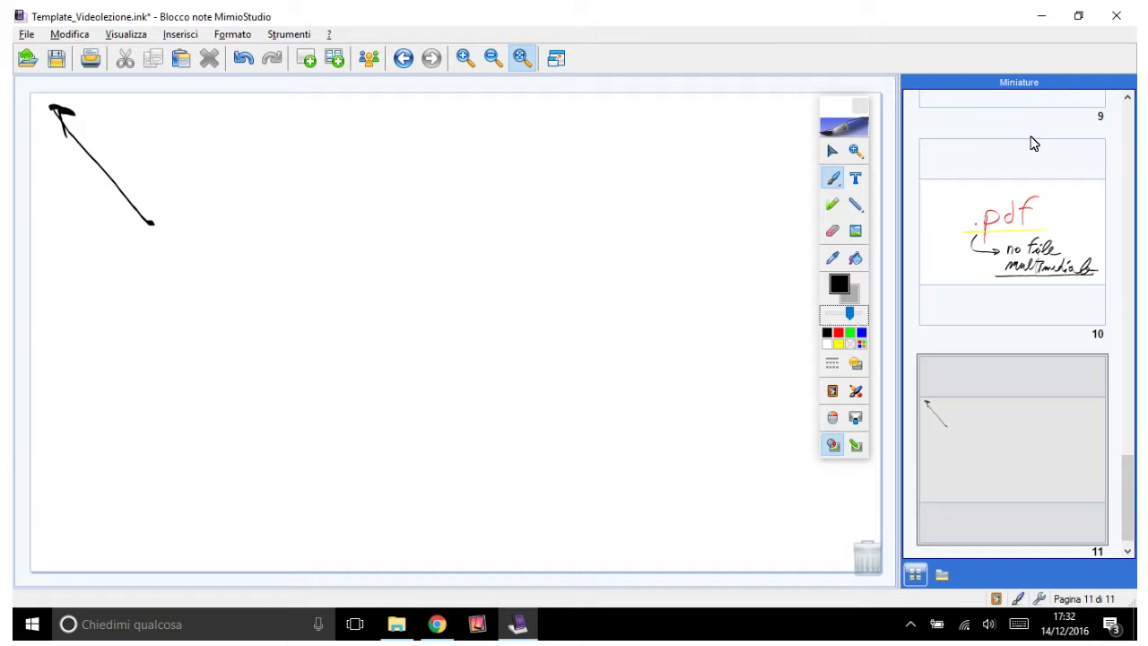
# Step: Examine the file types that can be imported through the Open dialog, and close it without opening a file
pyautogui.hotkey('ctrl', 'o')
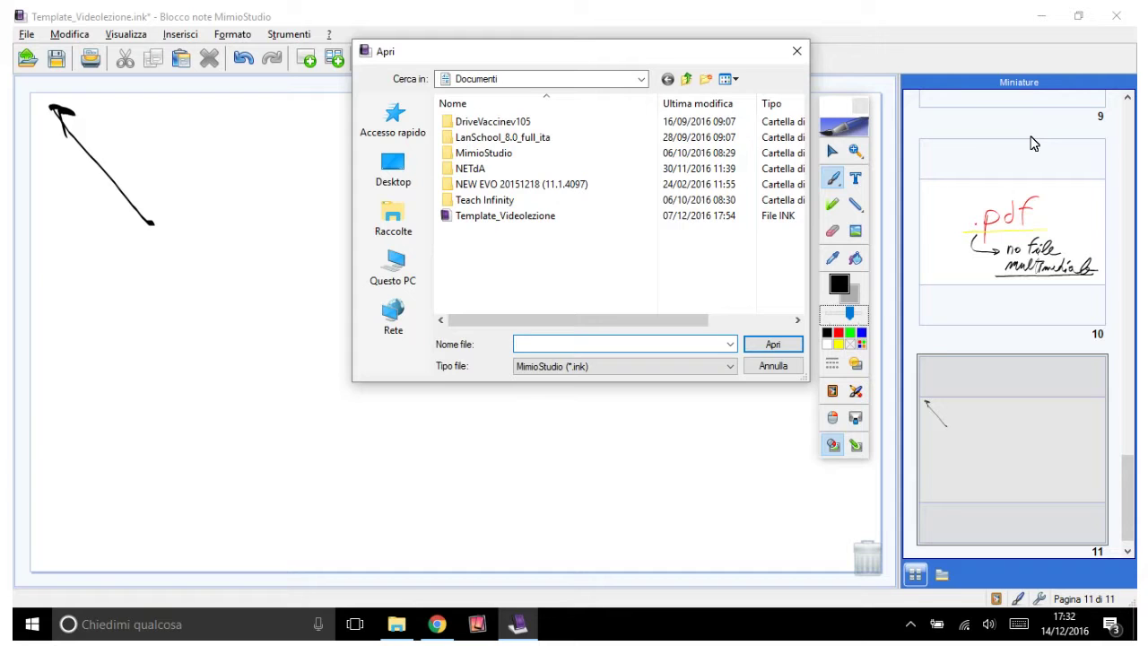
pyautogui.press('Tab')
pyautogui.hotkey('alt', 'Down')
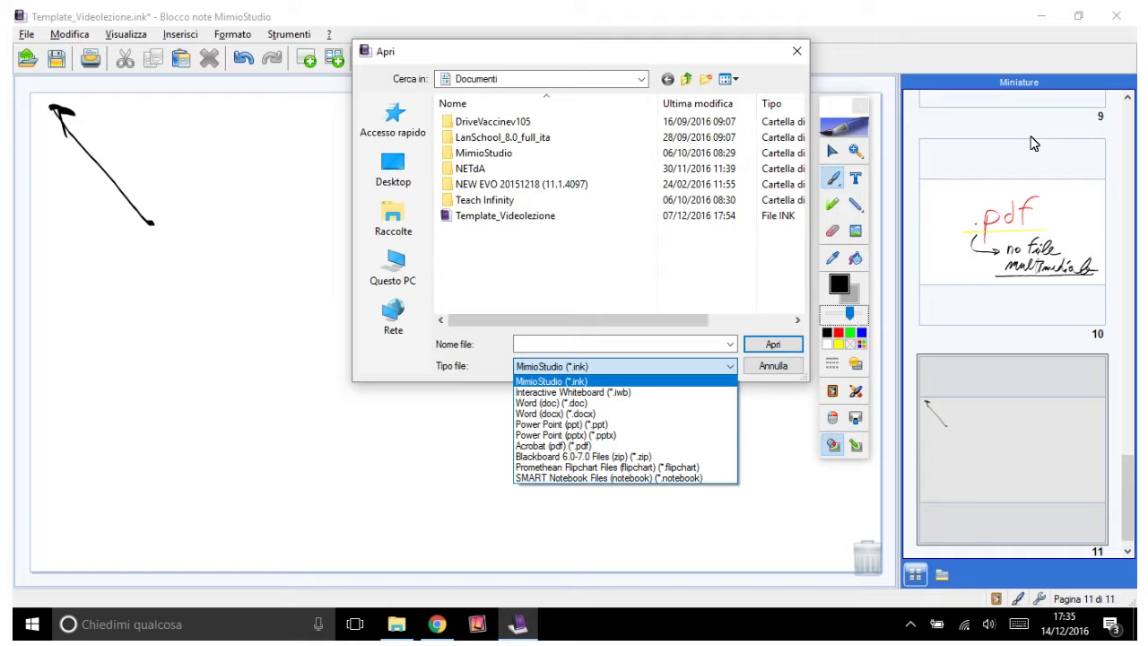
pyautogui.press('Escape')
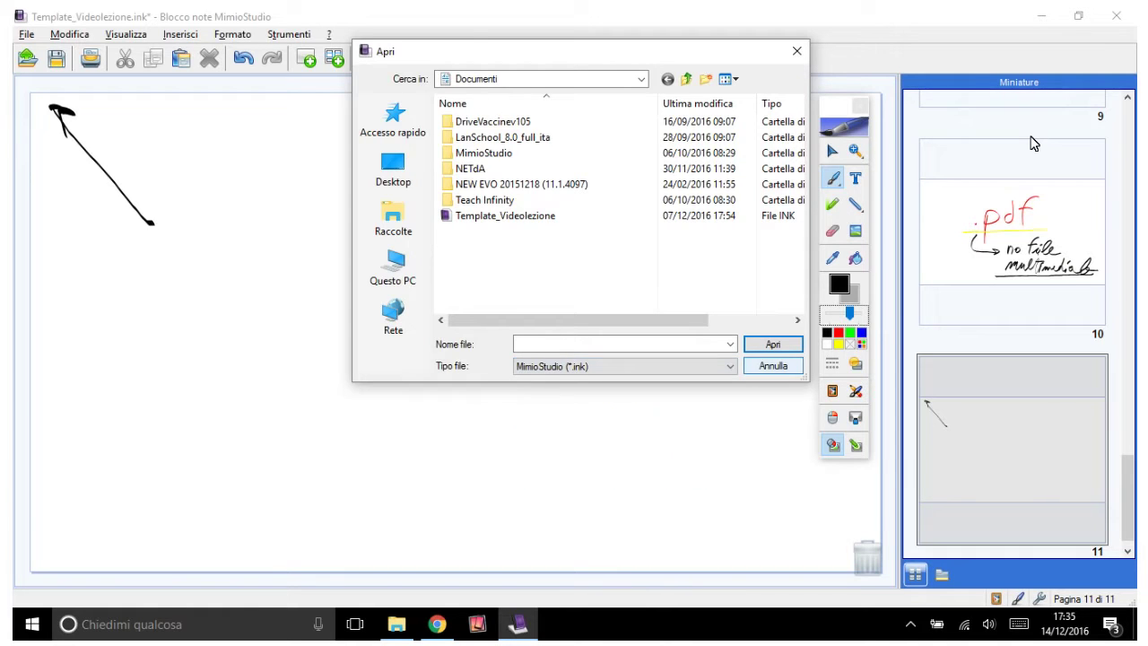
pyautogui.press('Escape')
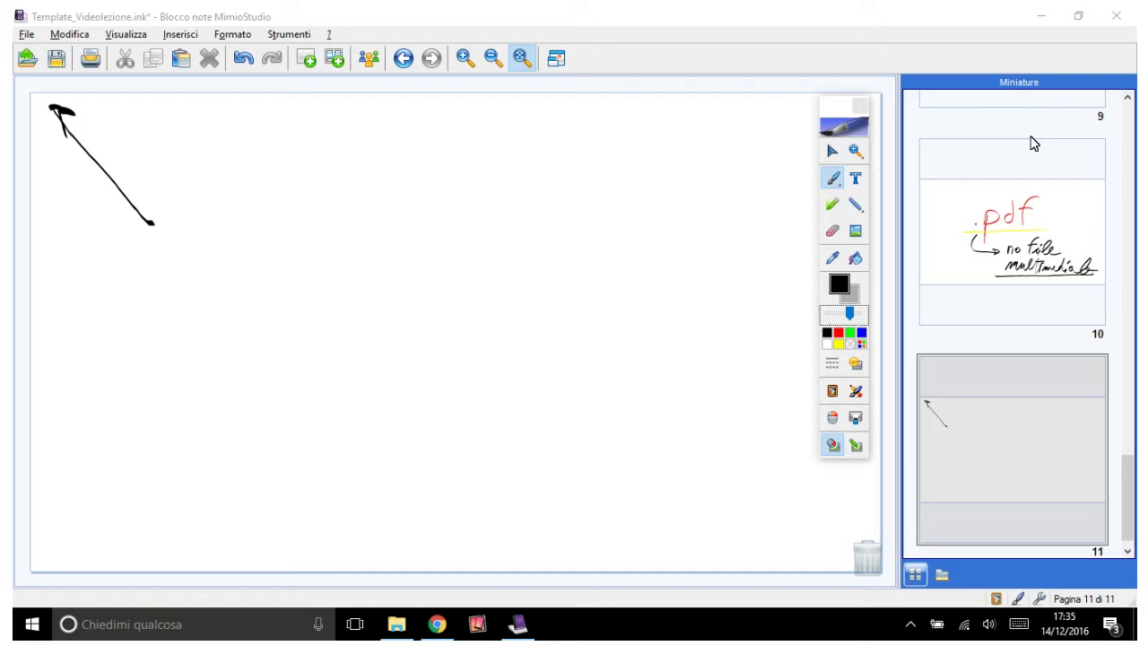
pyautogui.hotkey('ctrl', 'o')
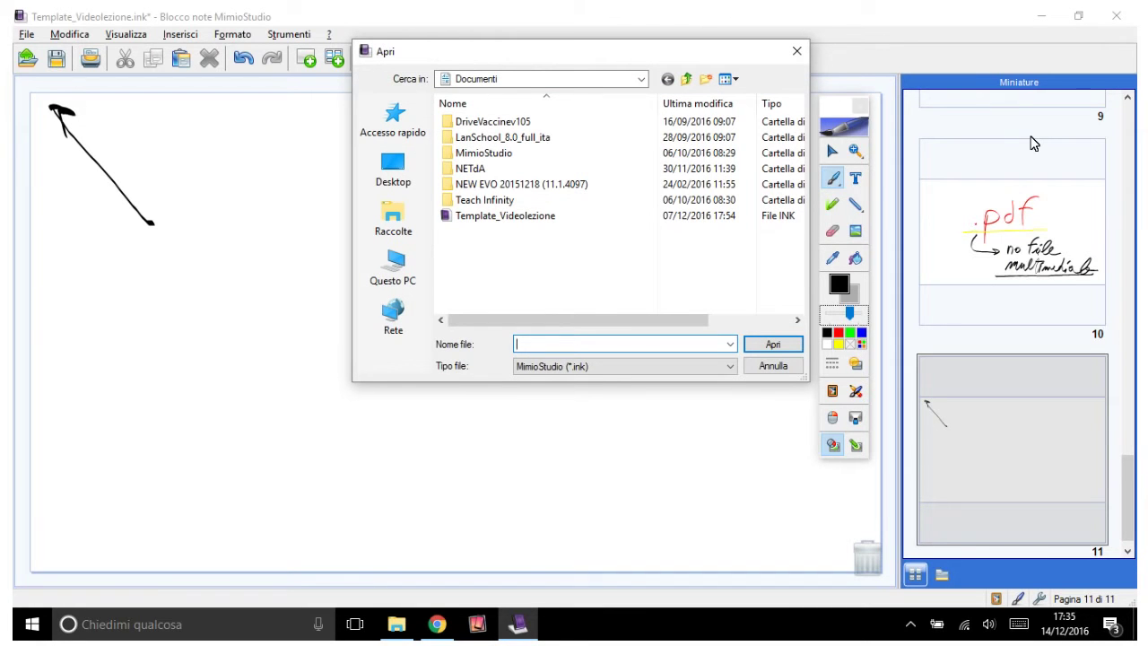
pyautogui.press('Tab')
pyautogui.hotkey('alt', 'Down')
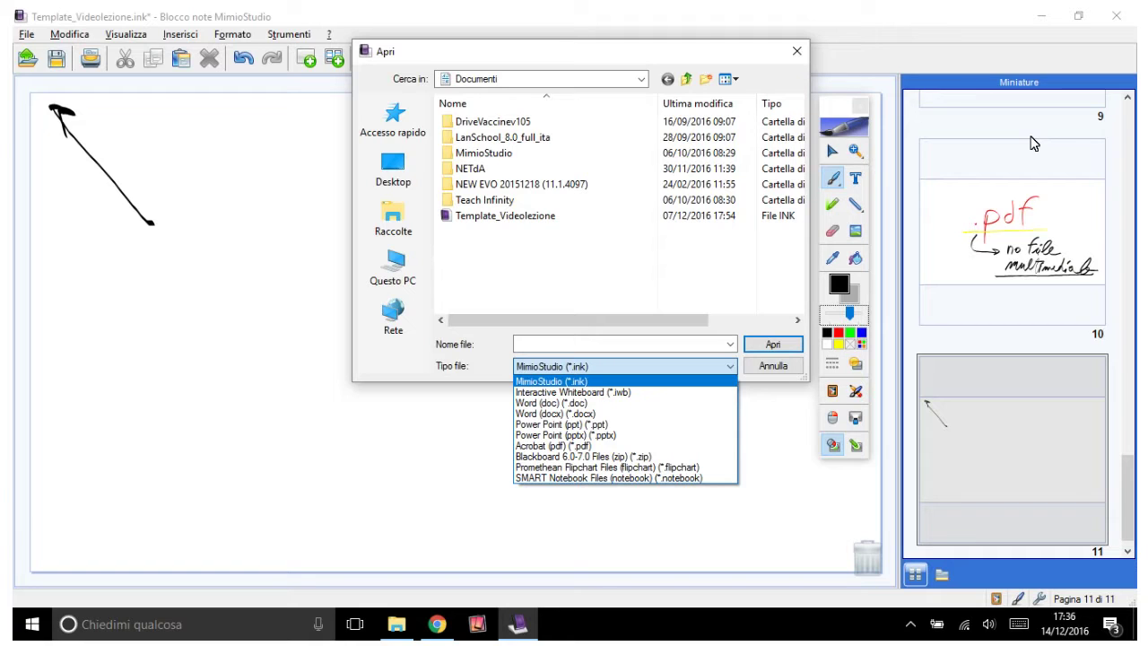
pyautogui.press('Escape')
pyautogui.press('Escape')
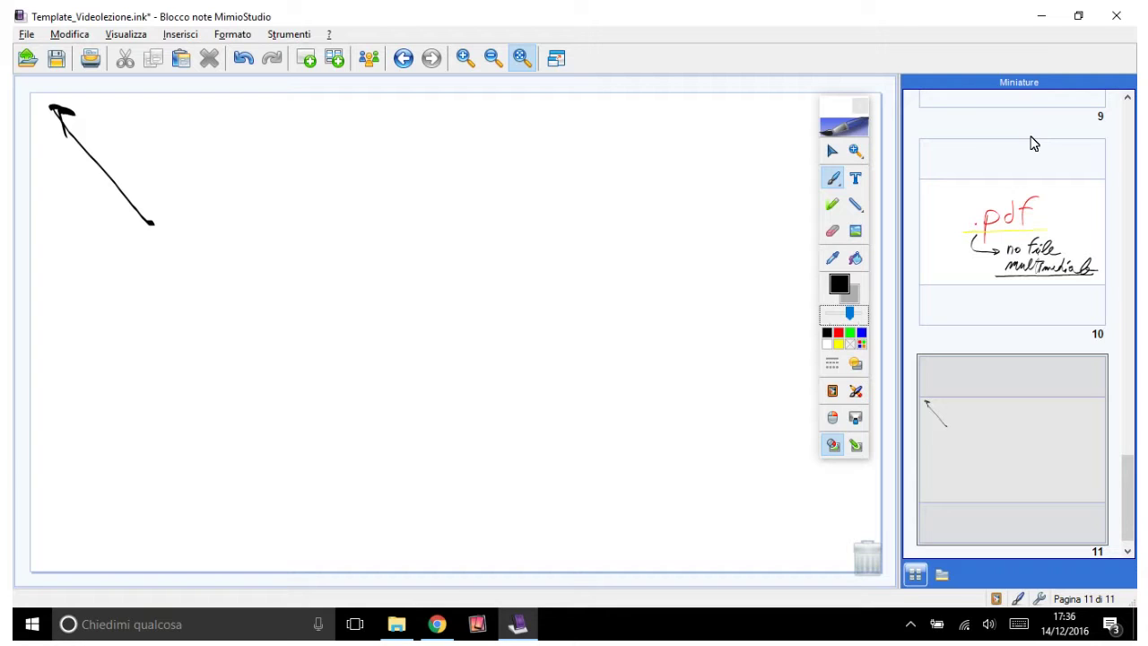
# Step: Add page 12 and draw a large circle with a green fill and a dashed black outline using the ellipse tool
pyautogui.hotkey('ctrl', 'Return')
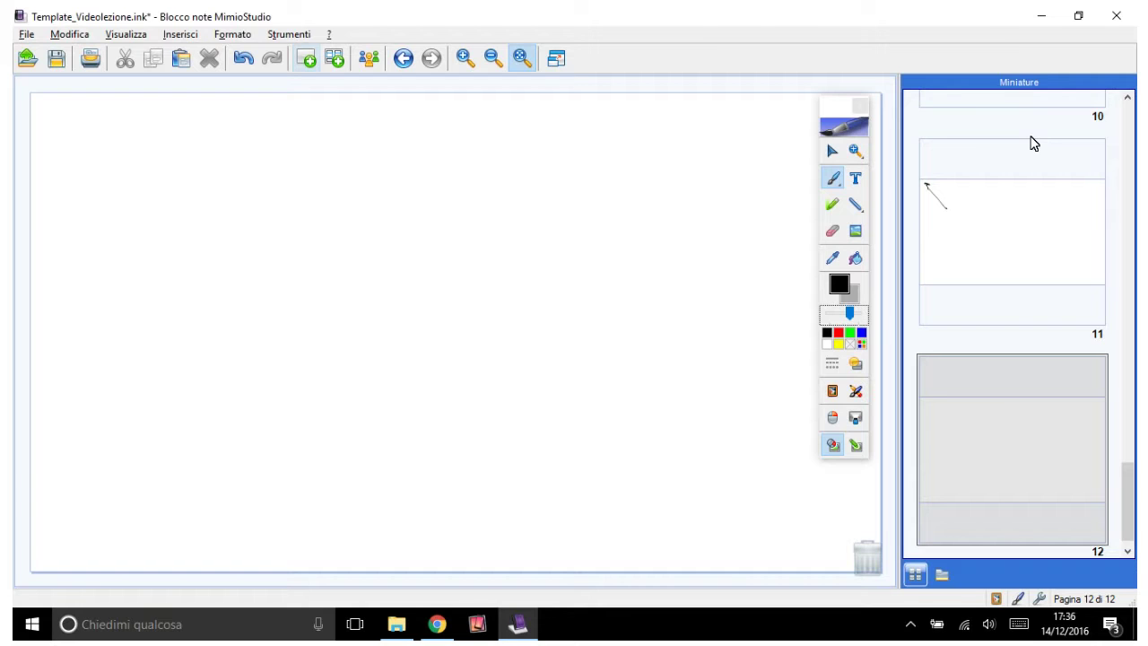
pyautogui.click(856, 204)
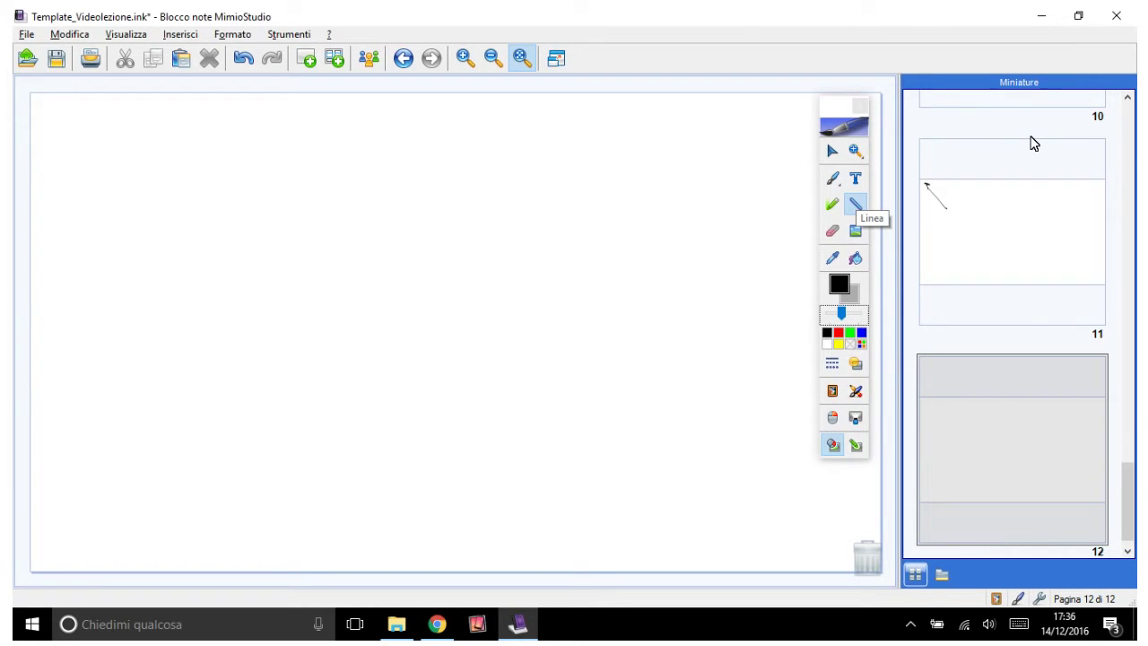
pyautogui.click(856, 204)
pyautogui.click(888, 265)
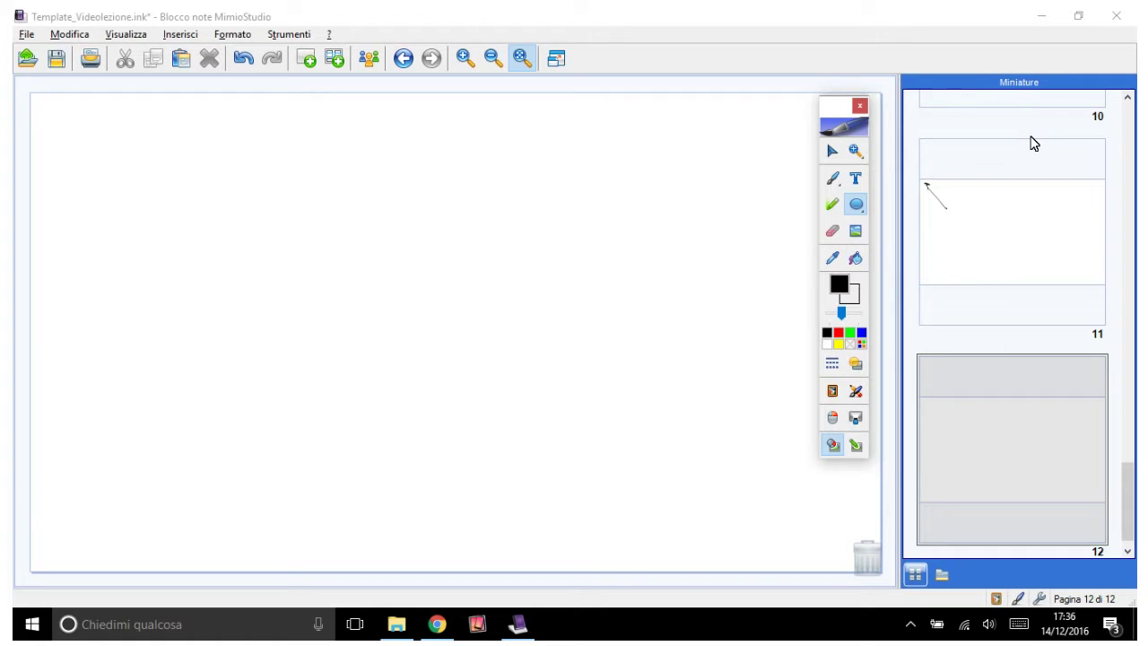
pyautogui.rightClick(850, 332)
pyautogui.moveTo(356, 147); pyautogui.dragTo(682, 466)
# Step: Duplicate the green circle and place the copy to its left so that the two circles partly overlap
pyautogui.click(833, 150)
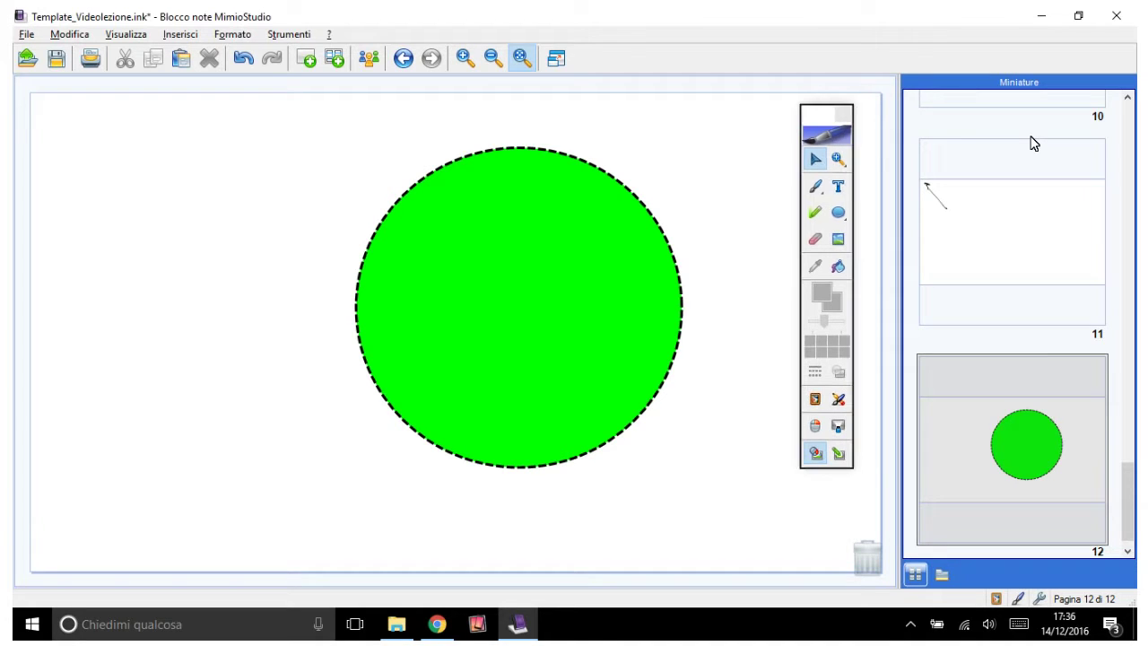
pyautogui.hotkey('ctrl', 'a')
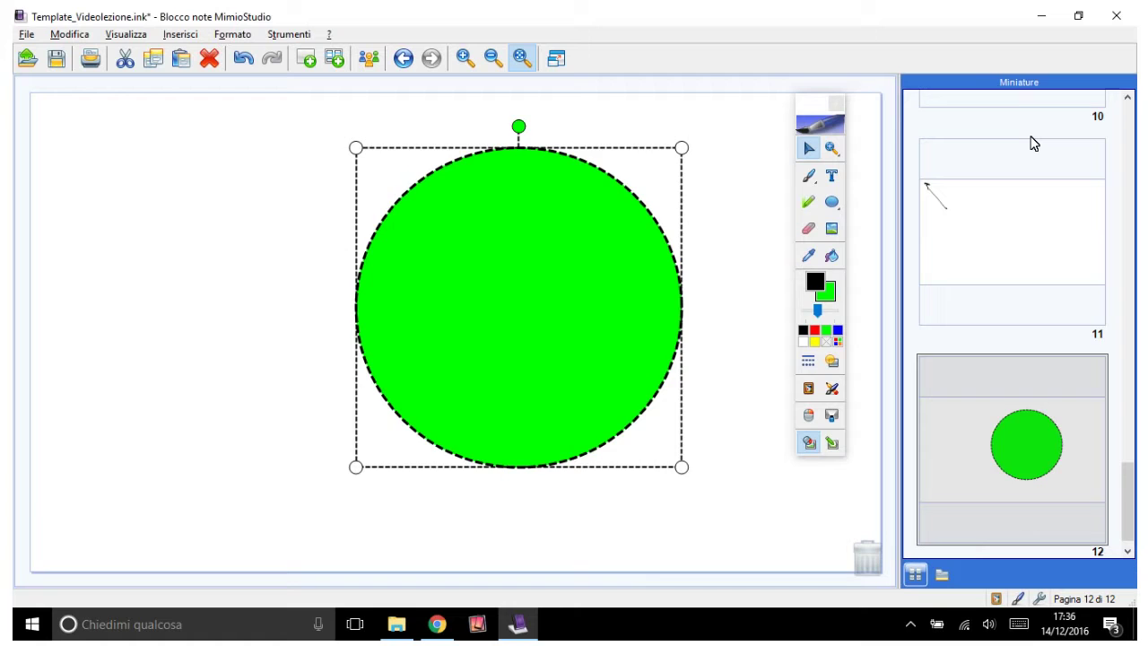
pyautogui.press('Delete')
pyautogui.hotkey('ctrl', 'z')
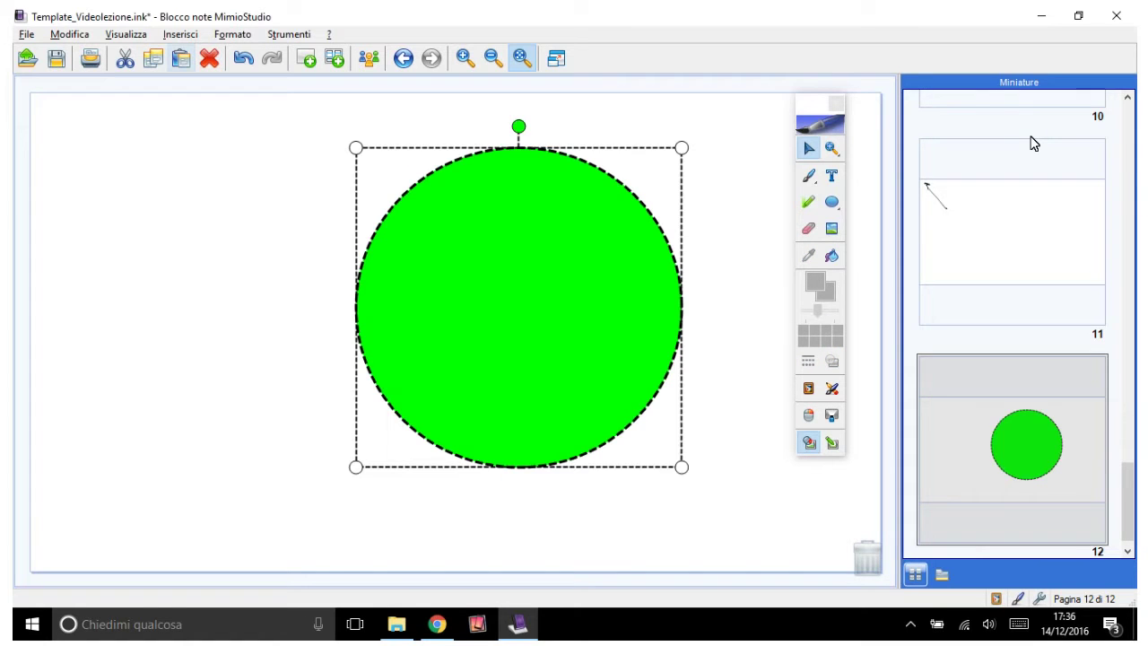
pyautogui.click(181, 57)
pyautogui.moveTo(524, 312); pyautogui.dragTo(310, 321)
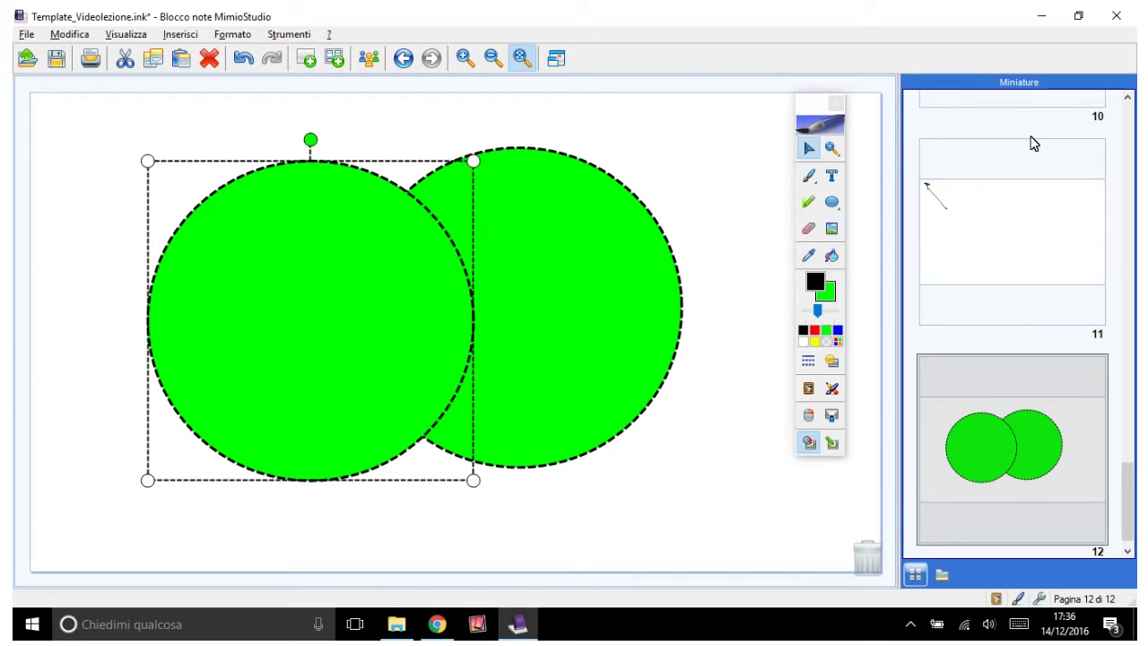
pyautogui.press('Escape')
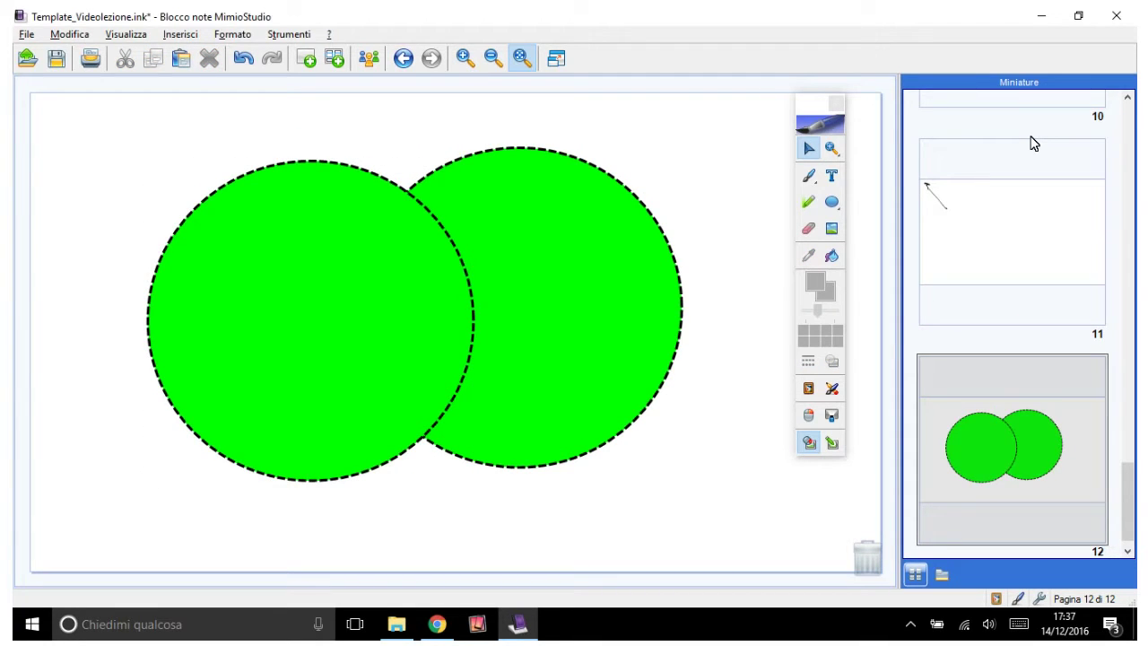
# Step: Select both overlapping green circles, delete them together and undo the deletion
pyautogui.moveTo(206, 134); pyautogui.dragTo(470, 252)
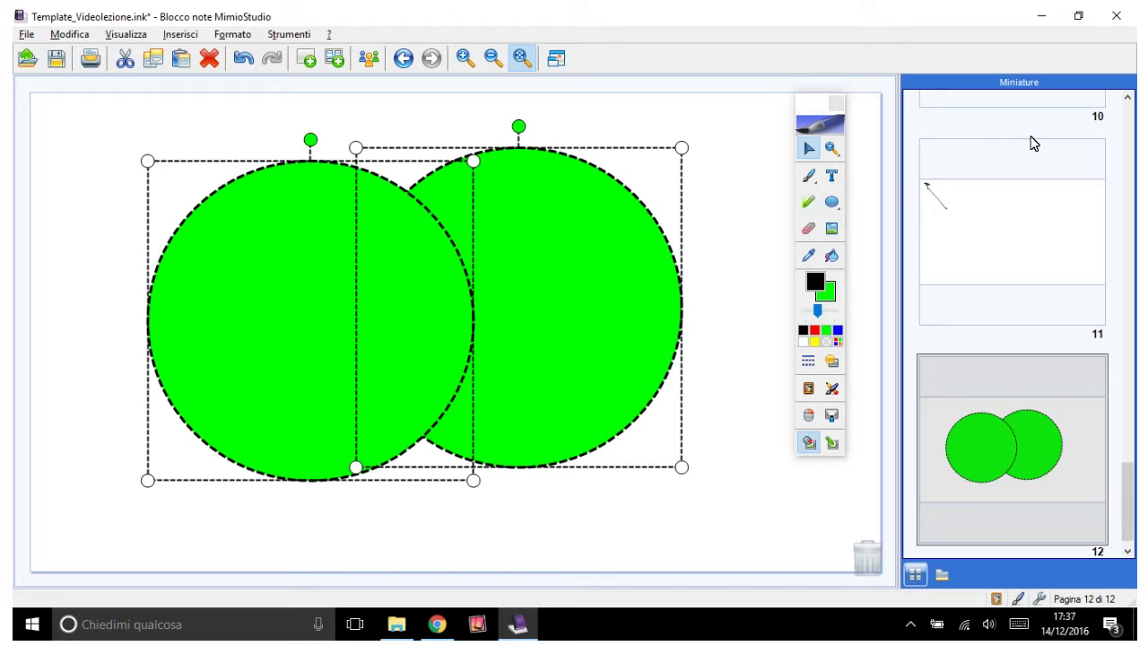
pyautogui.press('Delete')
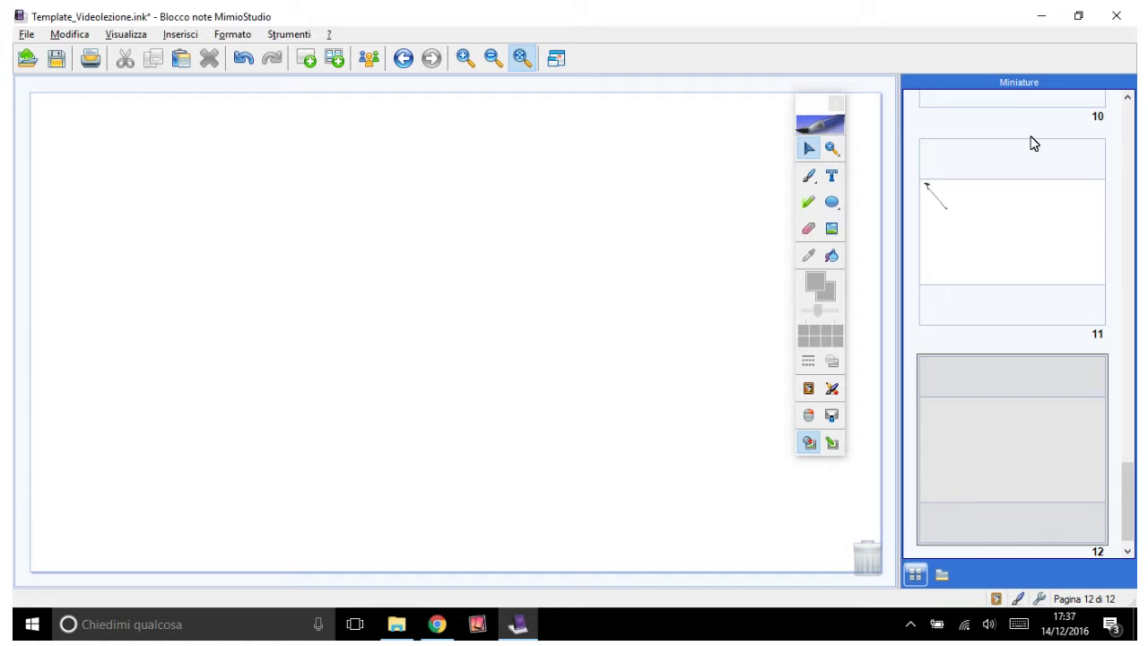
pyautogui.hotkey('ctrl', 'z')
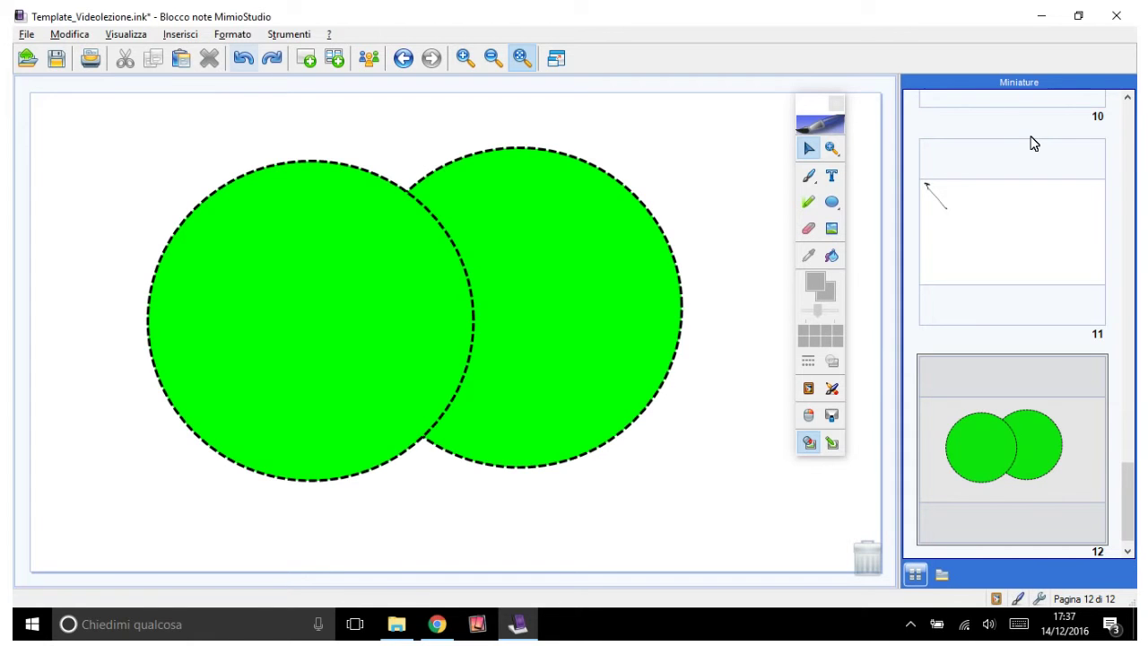
# Step: Undo and redo the recent edits to the green circles repeatedly, ending back at the two overlapping circles
pyautogui.hotkey('ctrl', 'y')
pyautogui.hotkey('ctrl', 'z')
pyautogui.hotkey('ctrl', 'z')
pyautogui.hotkey('ctrl', 'y')
pyautogui.hotkey('ctrl', 'z')
pyautogui.hotkey('ctrl', 'z')
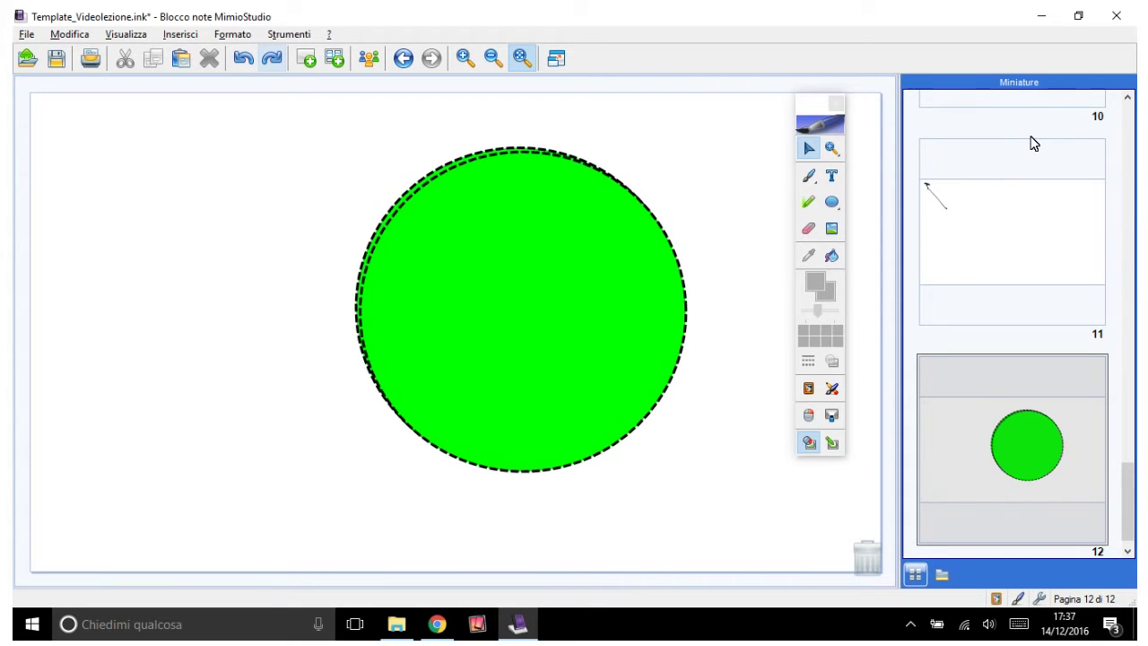
pyautogui.hotkey('ctrl', 'z')
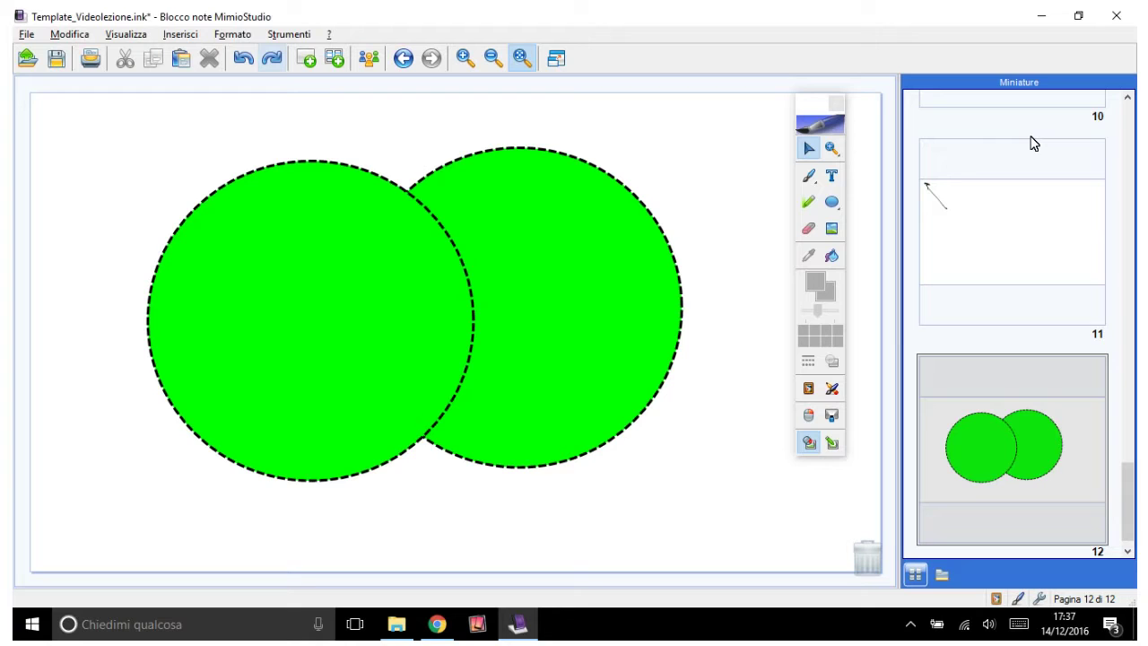
# Step: Select both overlapping green circles, discard them into the page's trash bin and close the new activity wizard
pyautogui.moveTo(190, 120); pyautogui.dragTo(534, 320)
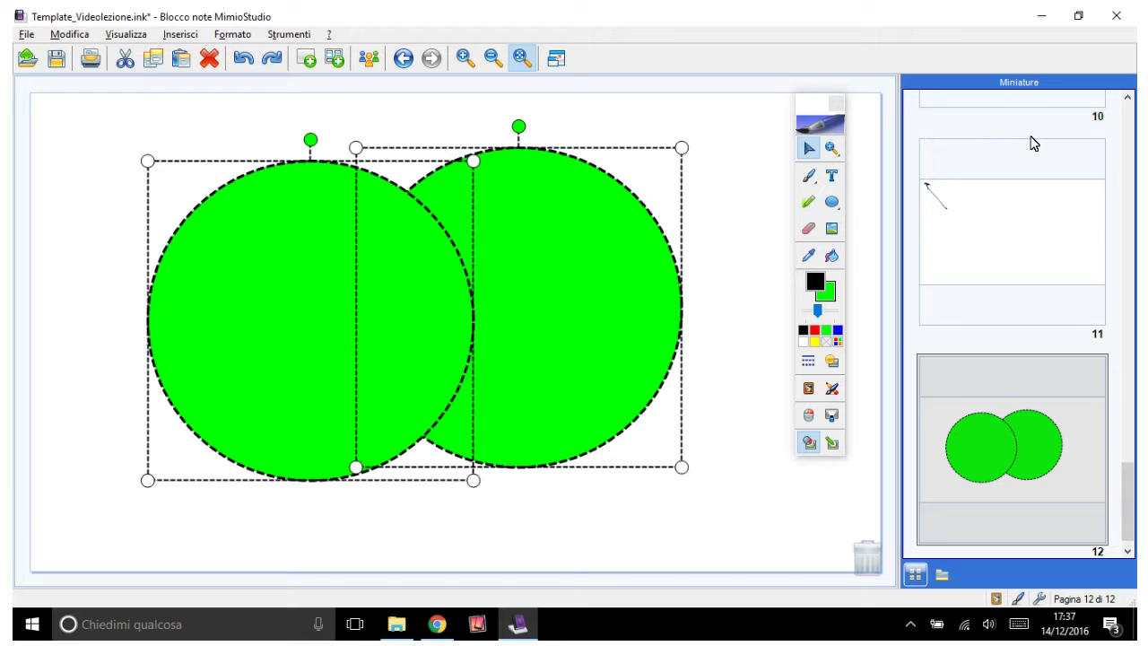
pyautogui.moveTo(412, 314); pyautogui.dragTo(867, 556)
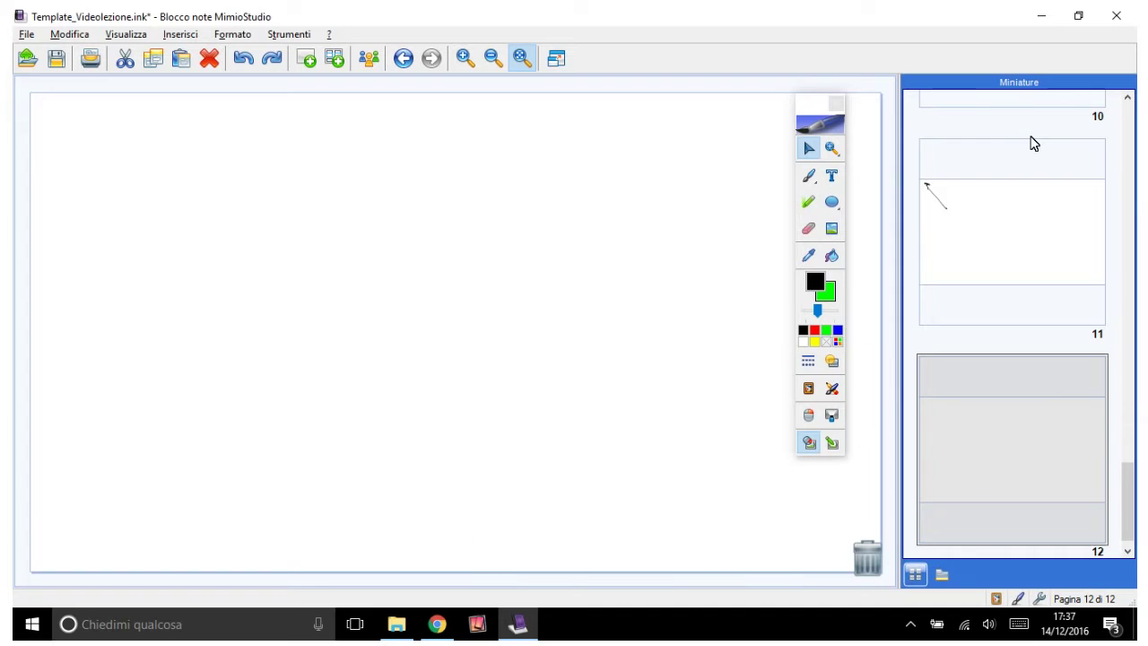
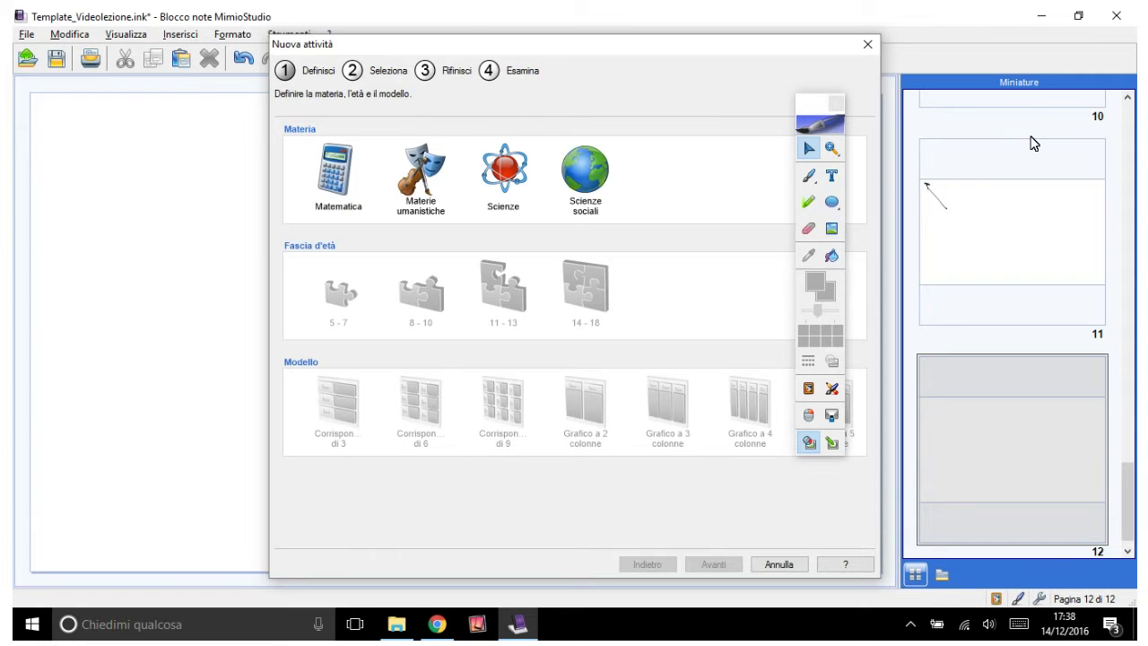
pyautogui.press('Escape')
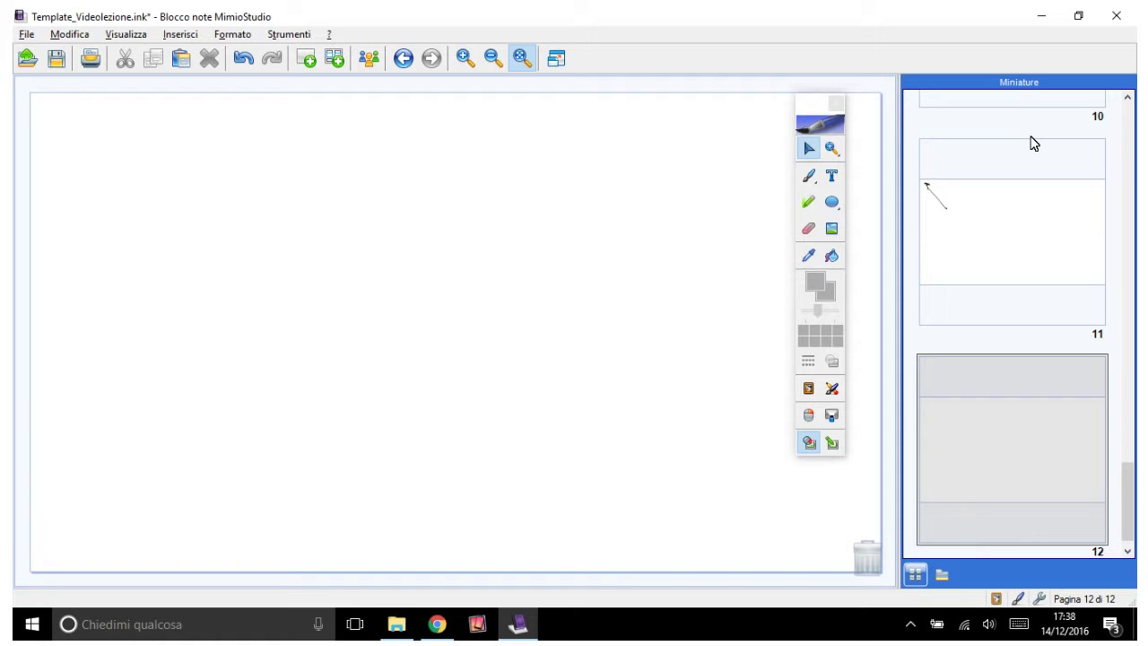
# Step: Draw a black upward-pointing arrow with the brush near the page's upper edge and move it slightly to the right
pyautogui.click(809, 176)
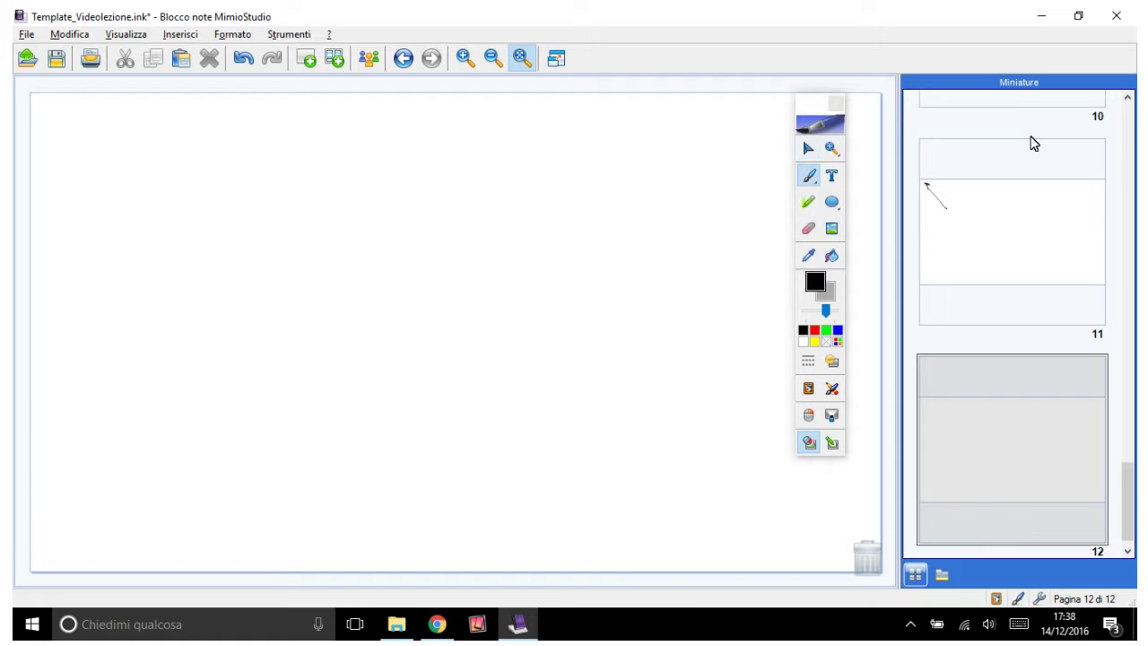
pyautogui.moveTo(372, 127)
pyautogui.mouseDown()
pyautogui.moveTo(373, 231)
pyautogui.moveTo(391, 120)
pyautogui.mouseUp()
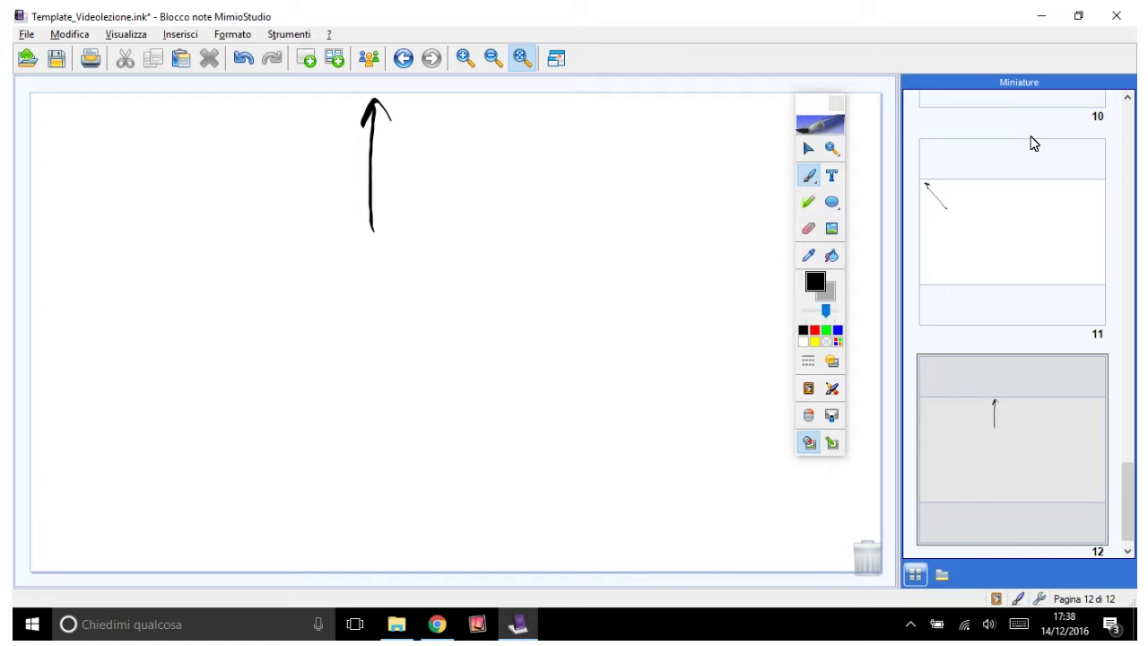
pyautogui.click(809, 228)
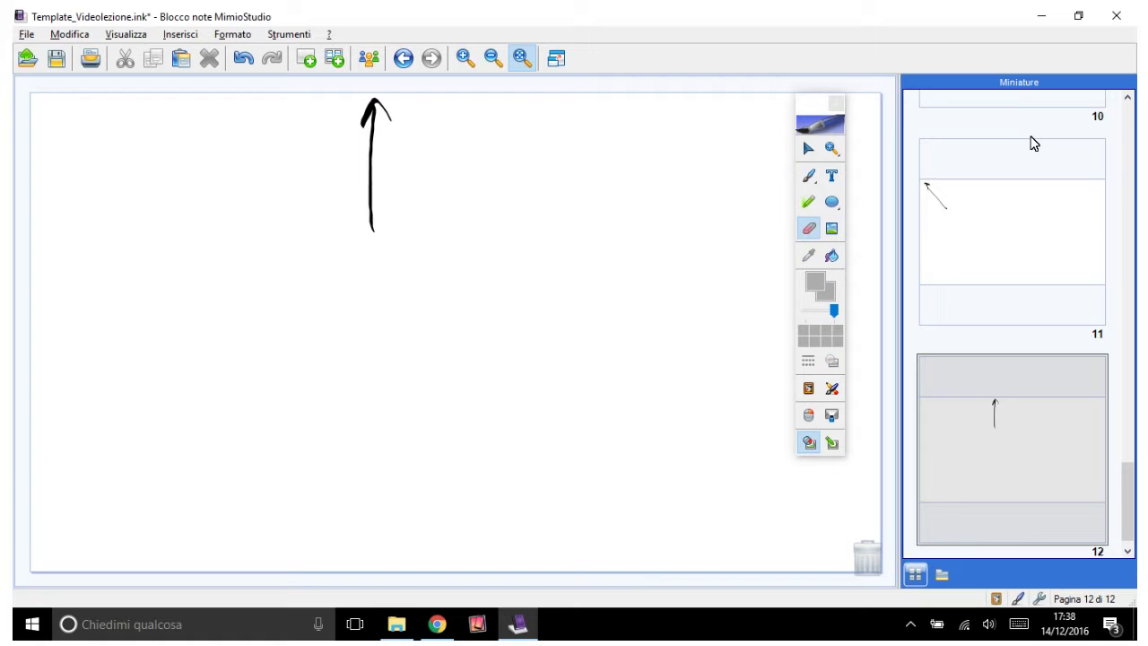
pyautogui.press('Escape')
pyautogui.moveTo(337, 266); pyautogui.dragTo(399, 94)
pyautogui.moveTo(372, 166); pyautogui.dragTo(403, 168)
pyautogui.press('Escape')
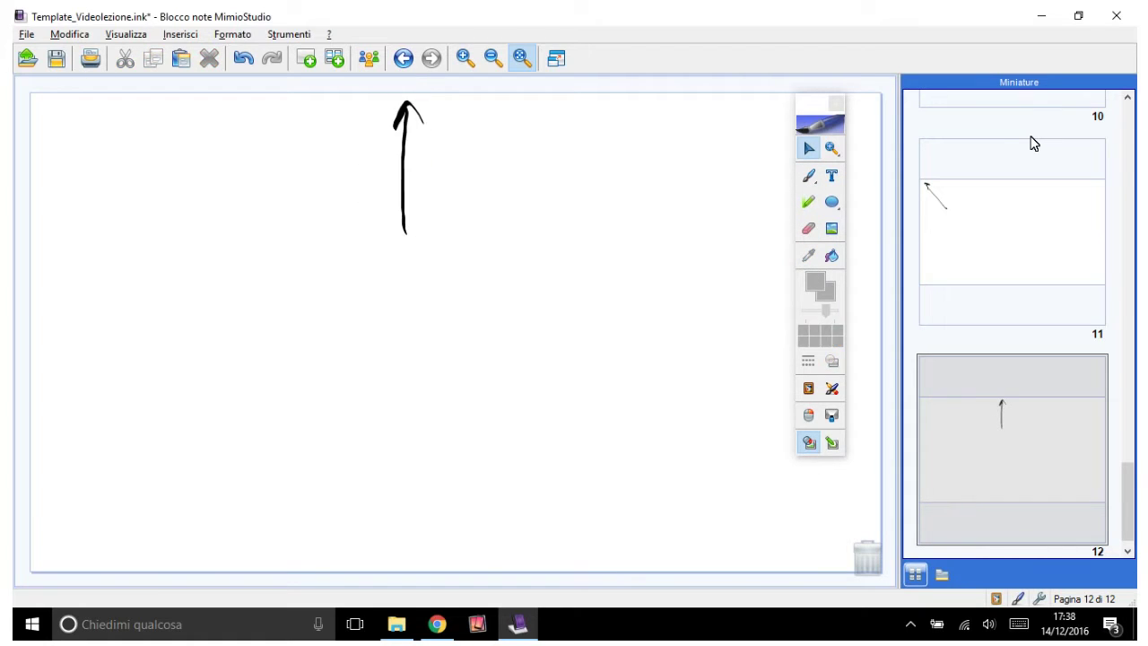
# Step: Select the hand-drawn arrow, move it down and to the right, and clear it from the page
pyautogui.hotkey('ctrl', 'a')
pyautogui.press('Escape')
pyautogui.moveTo(370, 294); pyautogui.dragTo(468, 77)
pyautogui.moveTo(411, 112); pyautogui.dragTo(600, 402)
pyautogui.press('Escape')
pyautogui.hotkey('ctrl', 'z')
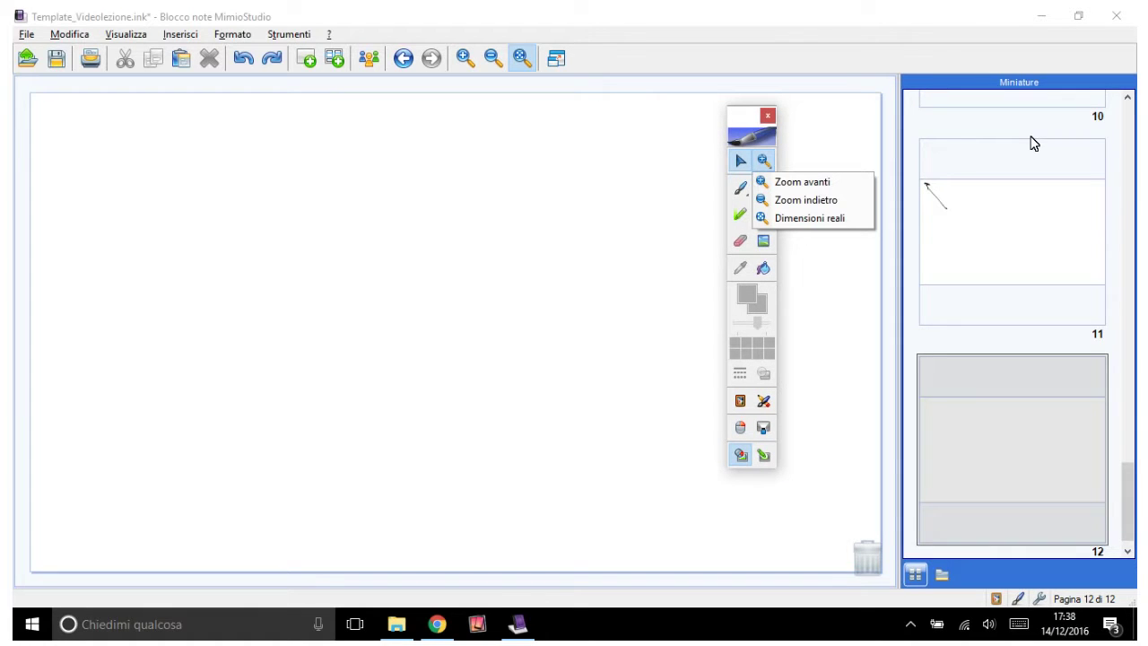
# Step: Draw a large green circle with a dashed black outline that nearly fills the height of page 12
pyautogui.click(1031, 137)
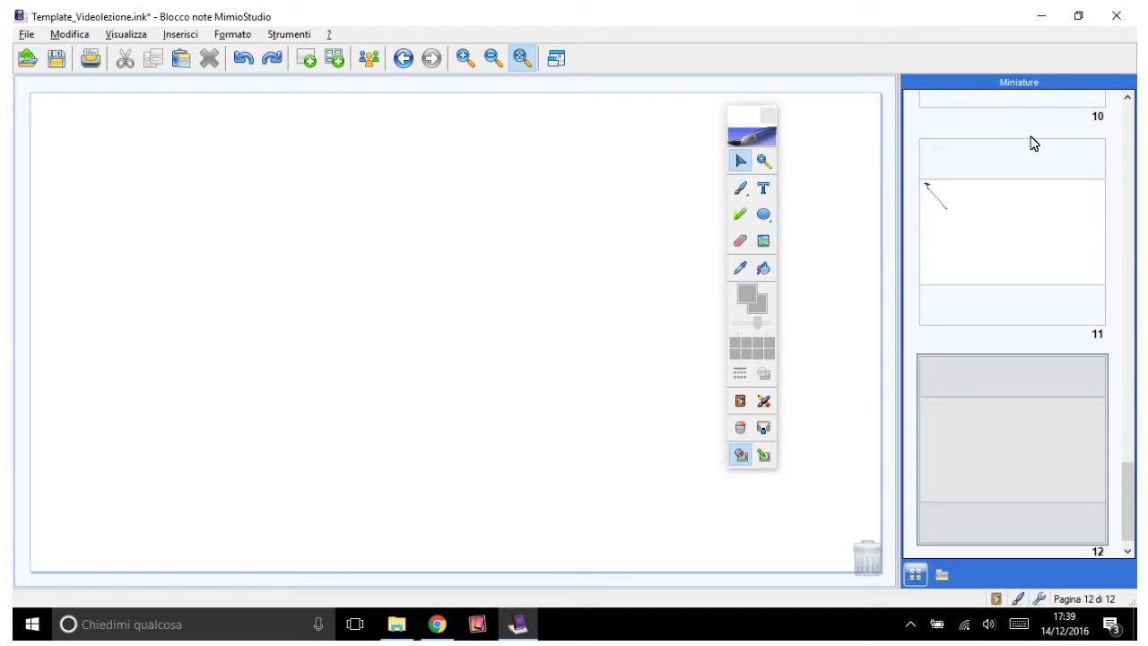
pyautogui.click(764, 214)
pyautogui.moveTo(180, 100); pyautogui.dragTo(615, 548)
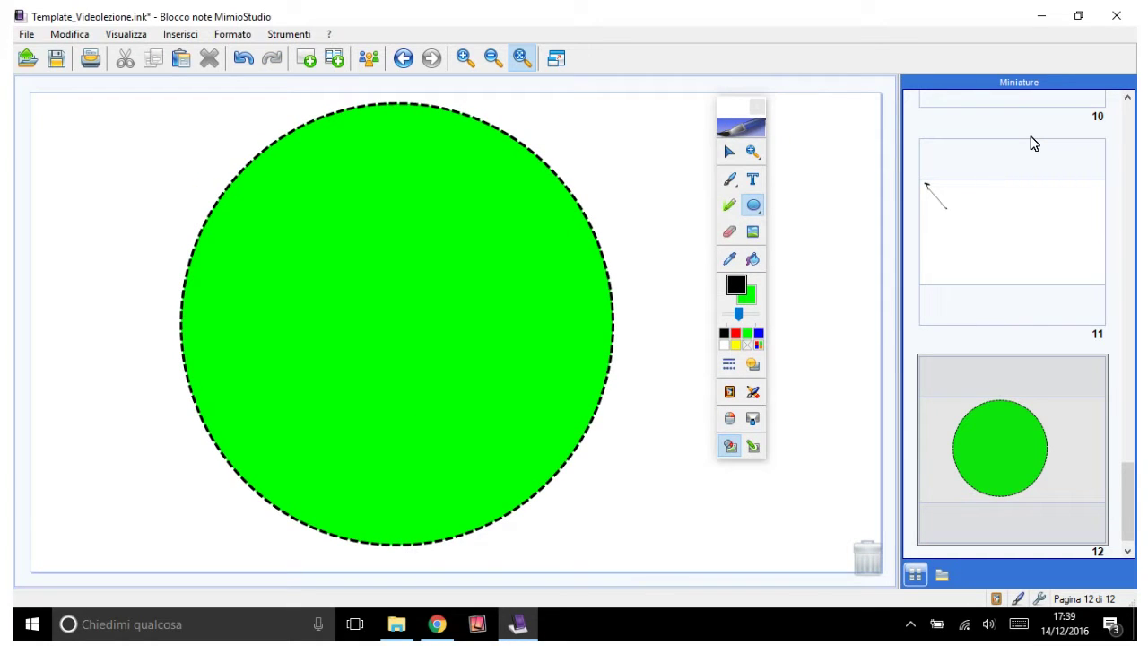
# Step: Examine the circle's dashed outline up close by zooming into selected areas, then return the page to actual size
pyautogui.click(753, 152)
pyautogui.moveTo(456, 101); pyautogui.dragTo(698, 297)
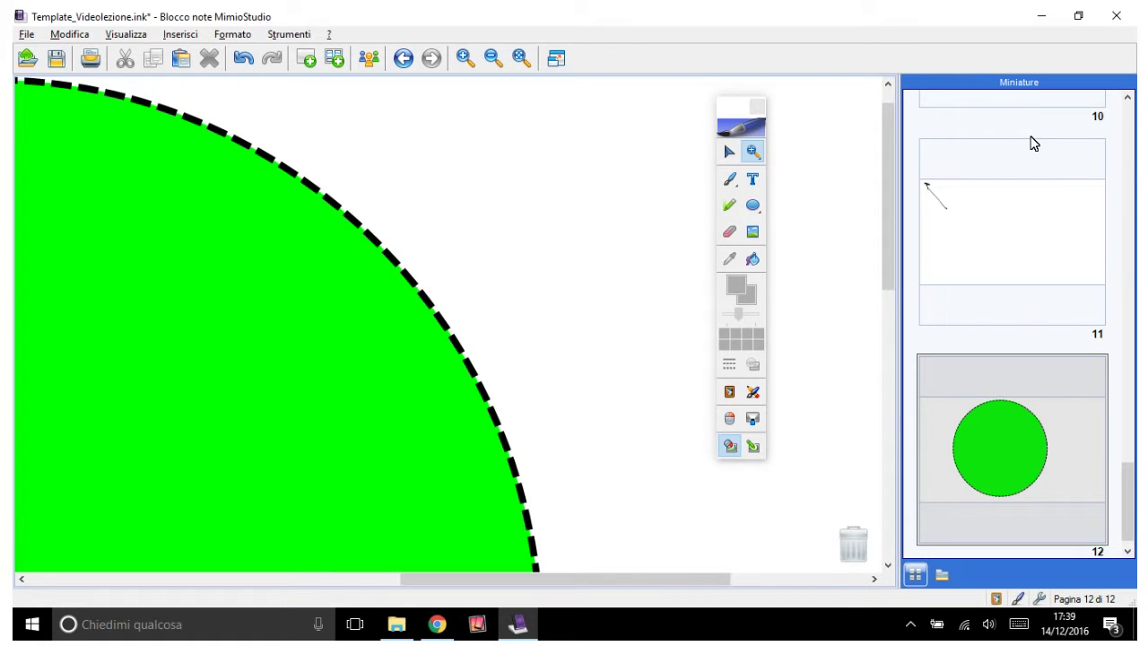
pyautogui.moveTo(366, 214); pyautogui.dragTo(513, 407)
pyautogui.moveTo(392, 176); pyautogui.dragTo(633, 493)
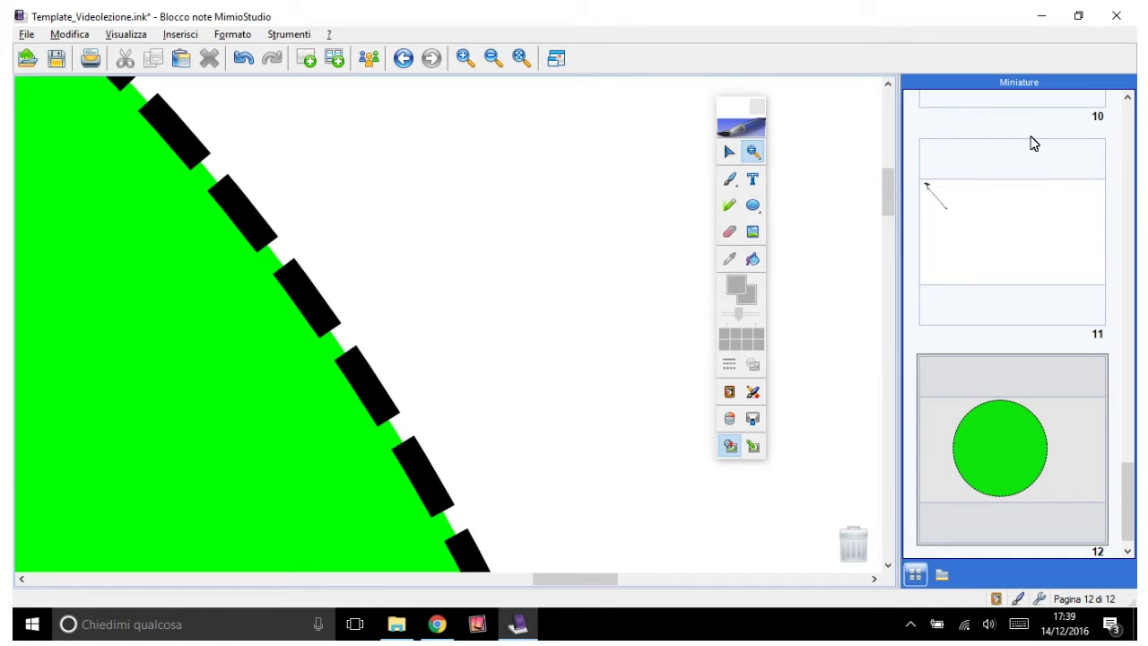
pyautogui.press('Left')
pyautogui.press('Left')
pyautogui.press('Left')
pyautogui.press('Left')
pyautogui.press('Left')
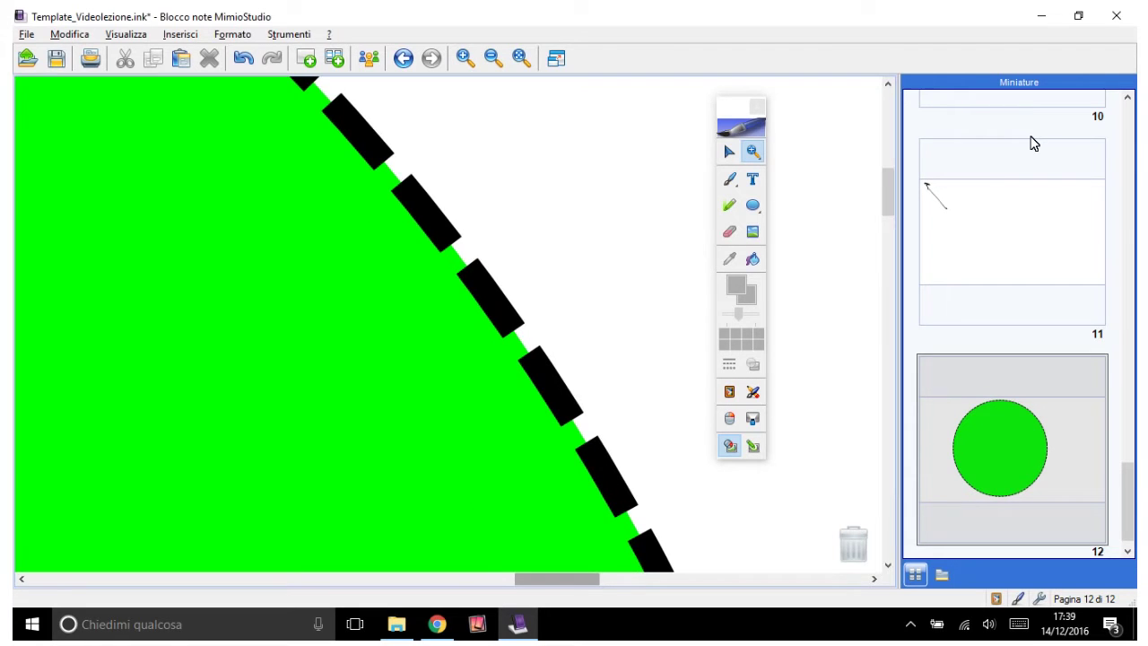
pyautogui.hotkey('ctrl', '0')
pyautogui.press('Escape')
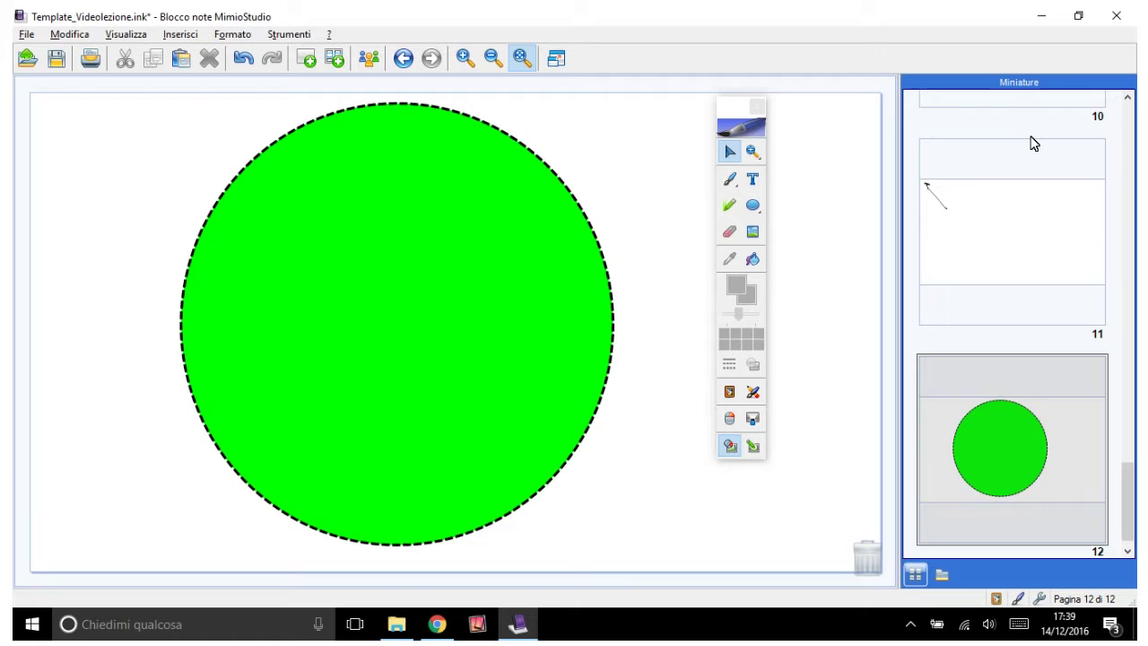
# Step: Magnify the whole page in stages, examine the circle's upper edge and restore the actual size
pyautogui.hotkey('ctrl', '+')
pyautogui.hotkey('ctrl', '+')
pyautogui.hotkey('ctrl', '+')
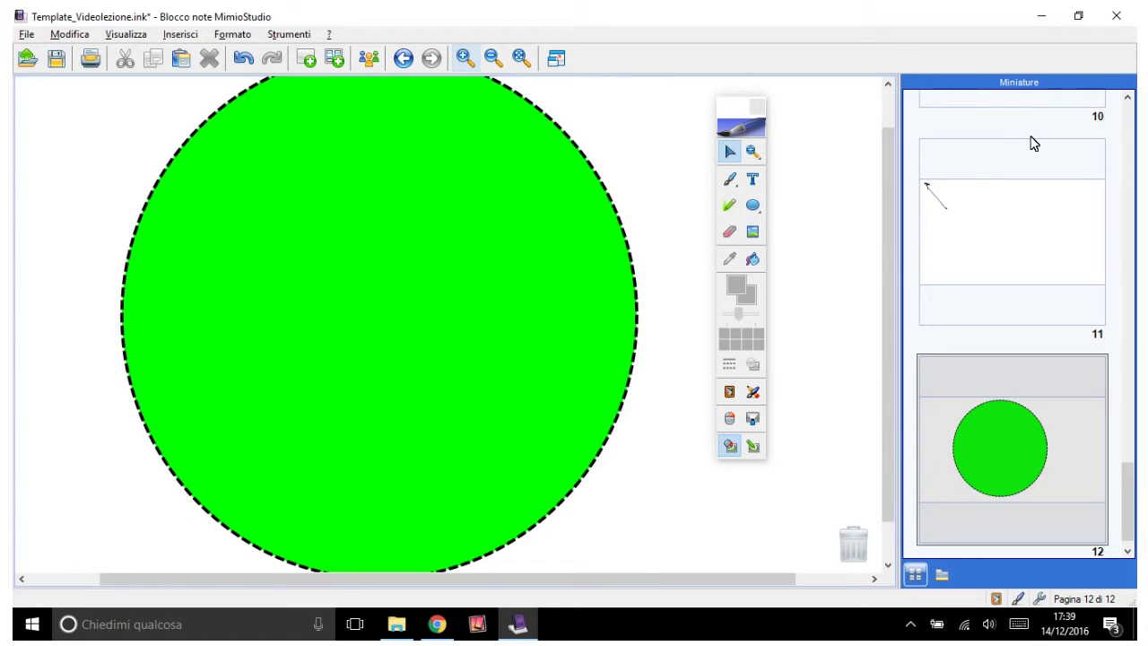
pyautogui.hotkey('ctrl', '+')
pyautogui.hotkey('ctrl', '+')
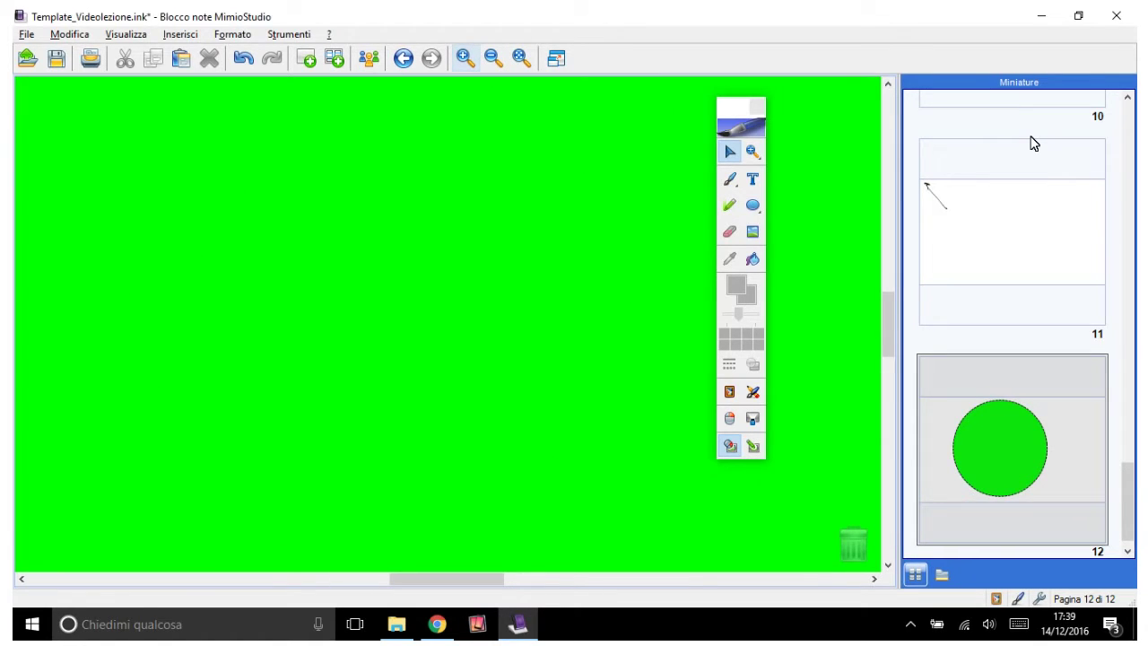
pyautogui.scroll(12, 1034, 143)
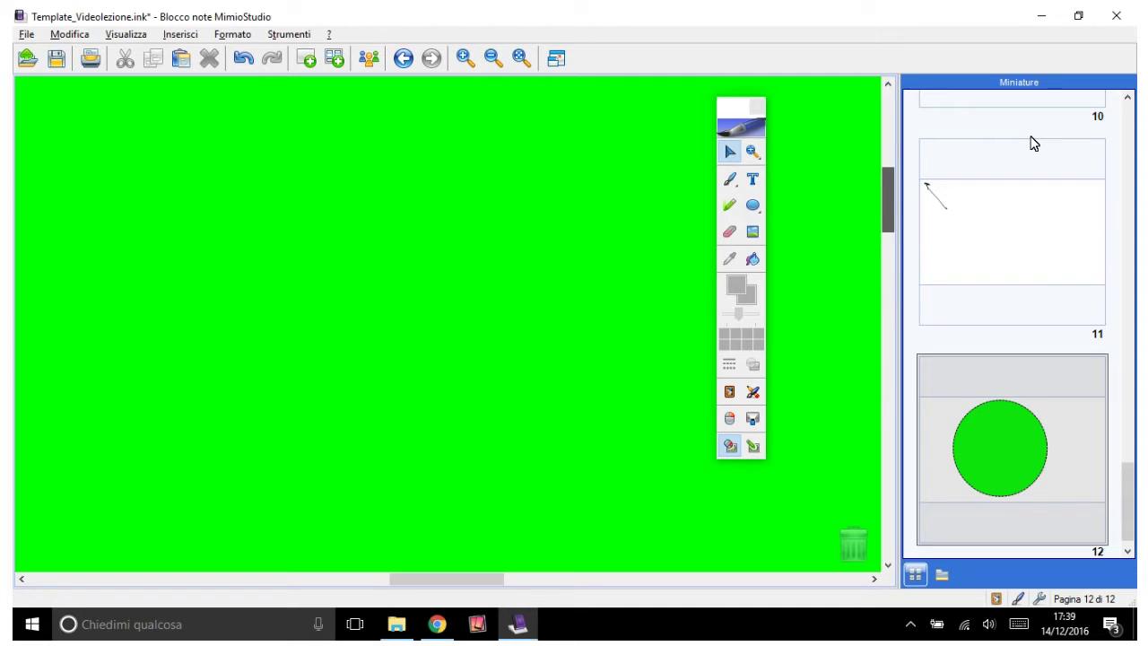
pyautogui.scroll(-1, 1034, 143)
pyautogui.press('pageup')
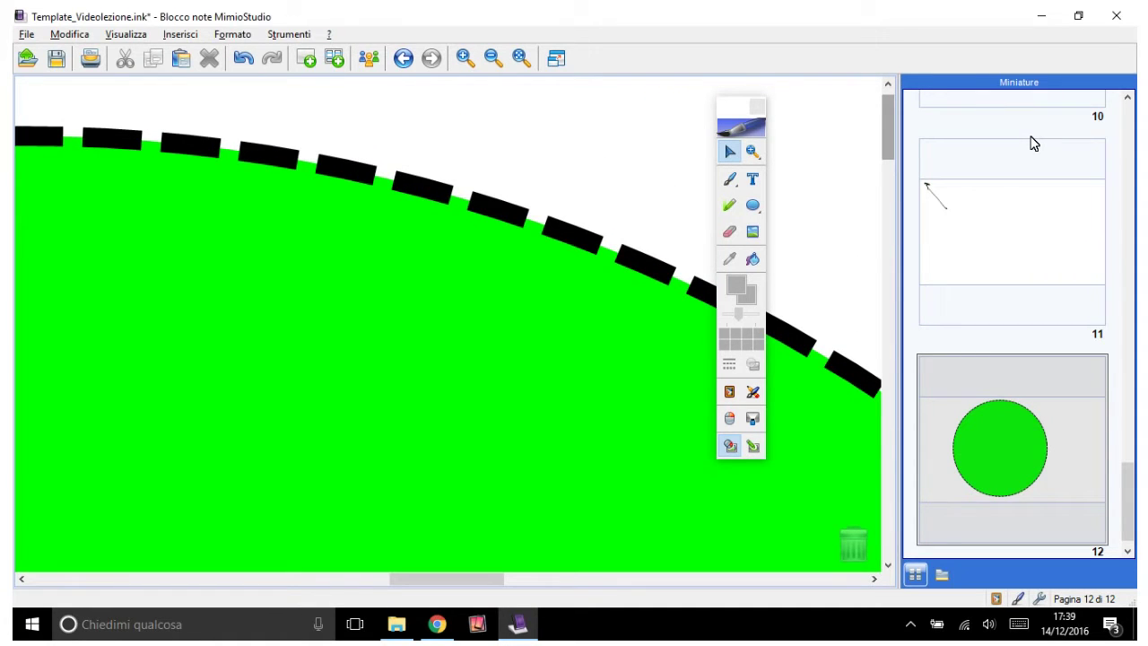
pyautogui.press('pagedown')
pyautogui.press('pageup')
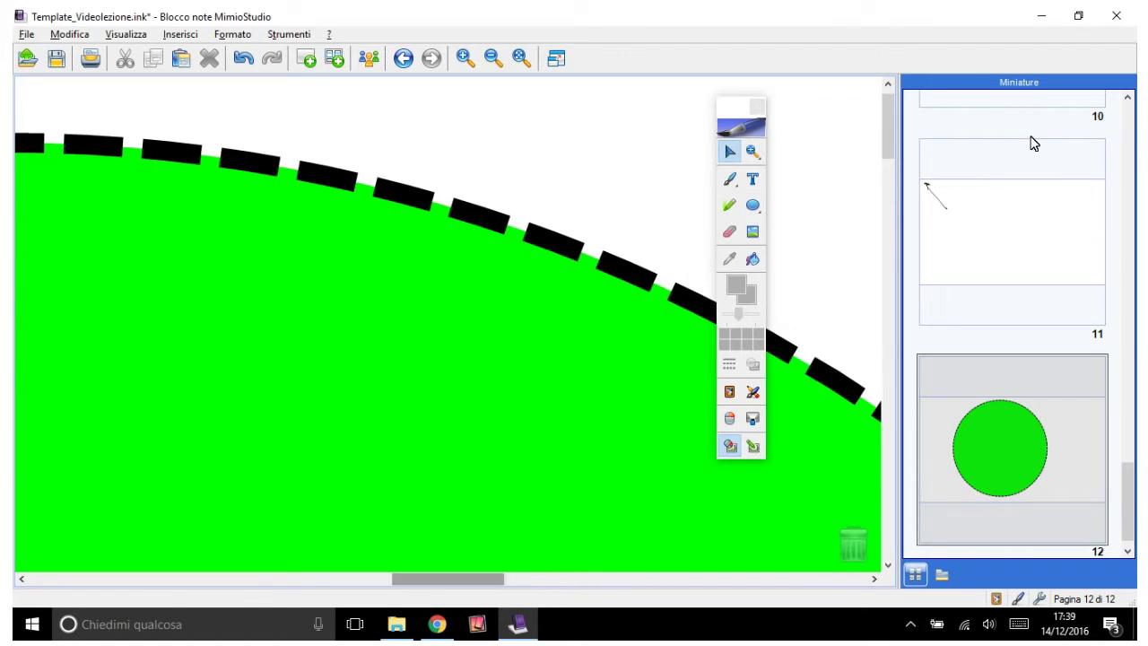
pyautogui.hscroll(3, 1035, 143)
pyautogui.hscroll(-2, 1034, 144)
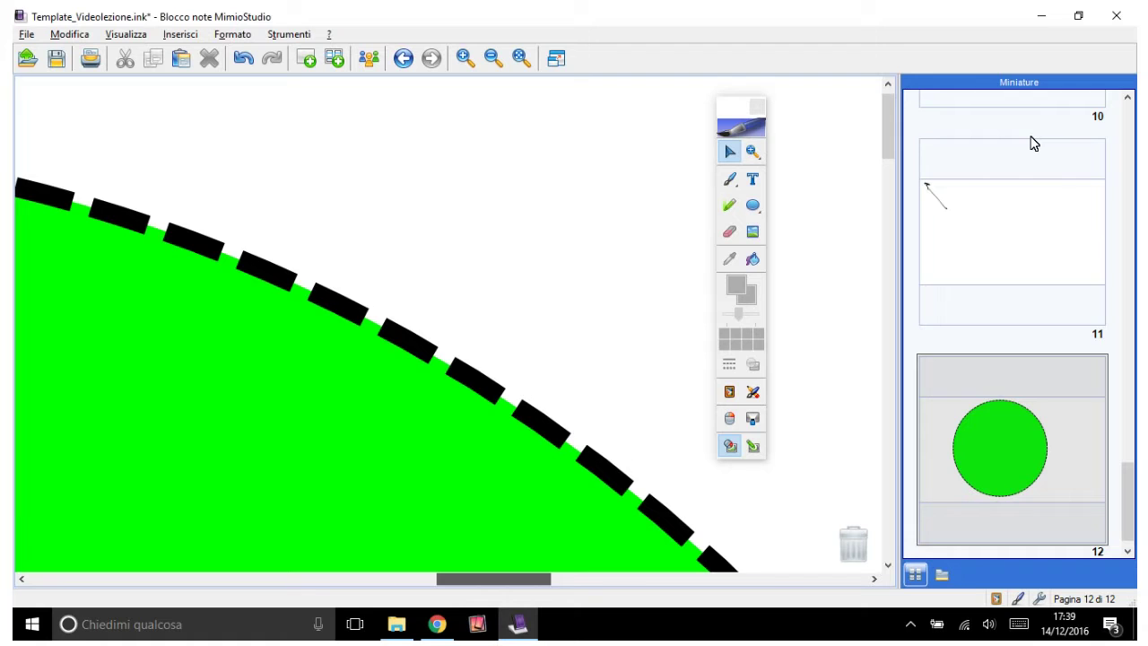
pyautogui.press('Left')
pyautogui.hotkey('ctrl', '0')
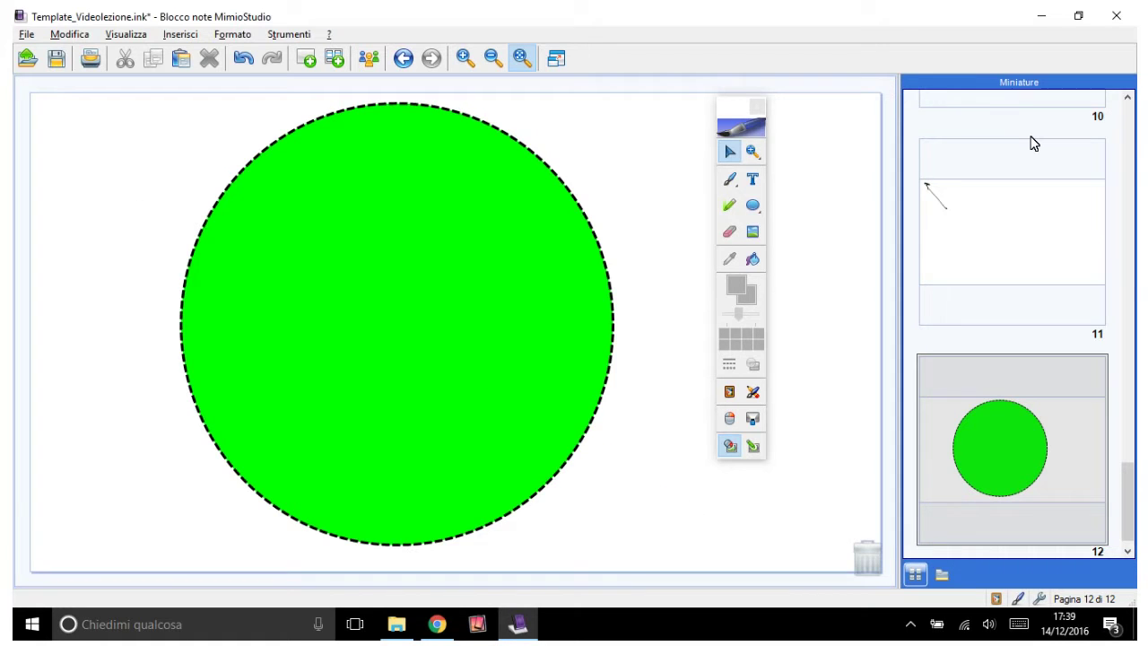
# Step: Show the page in full screen, return to the normal view and browse the page thumbnails
pyautogui.press('F11')
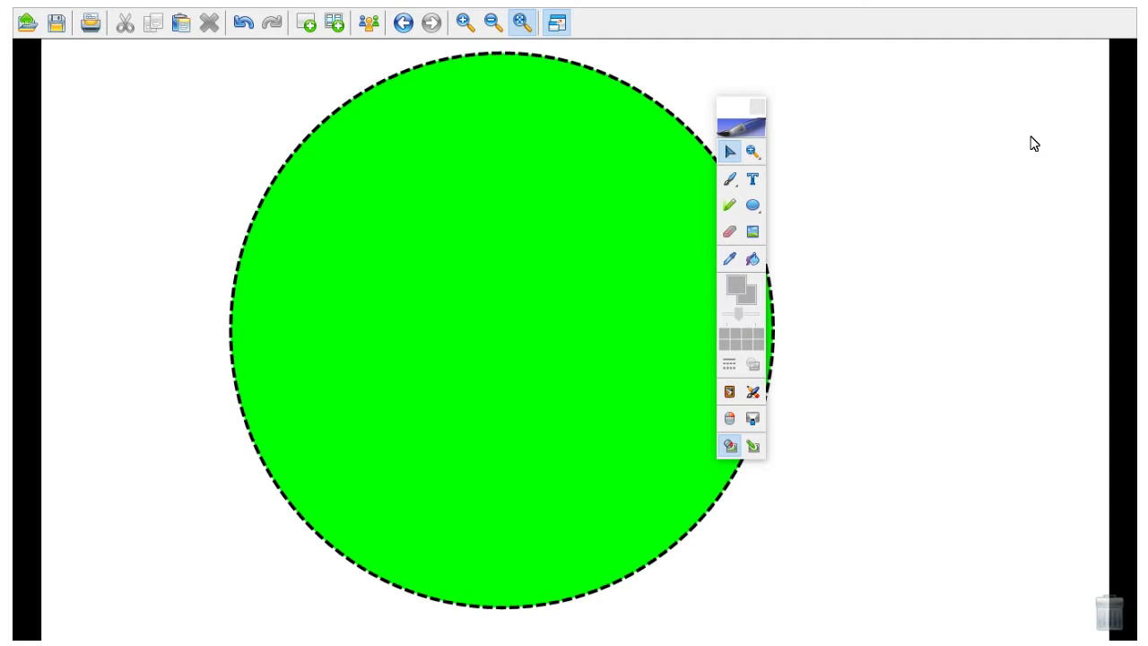
pyautogui.press('F11')
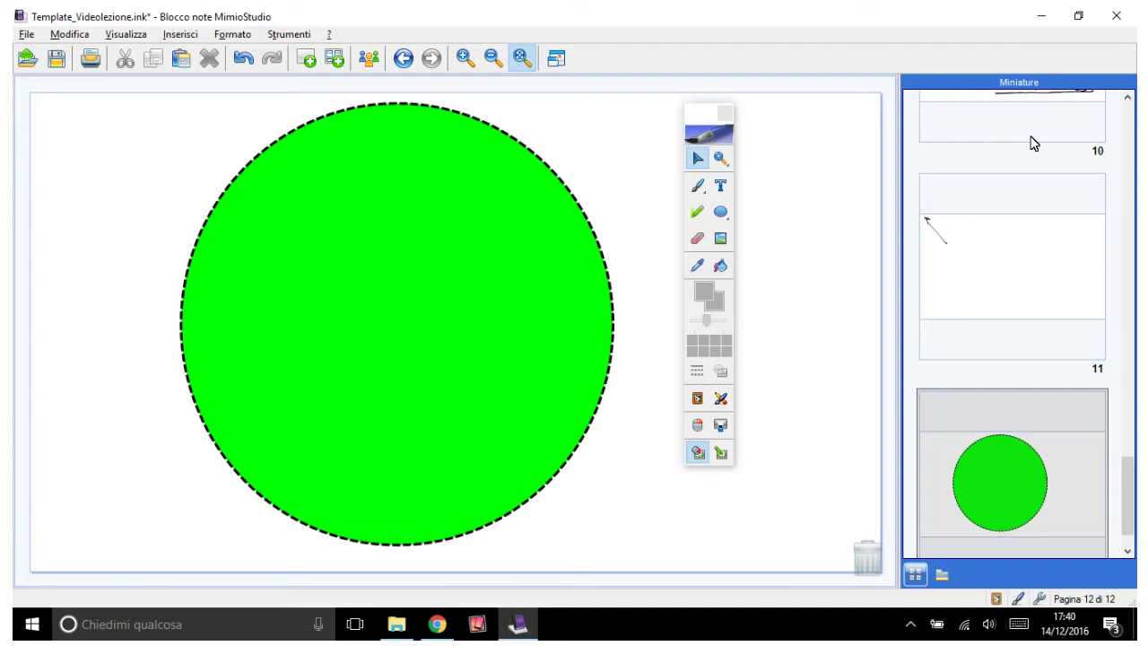
pyautogui.click(1032, 137)
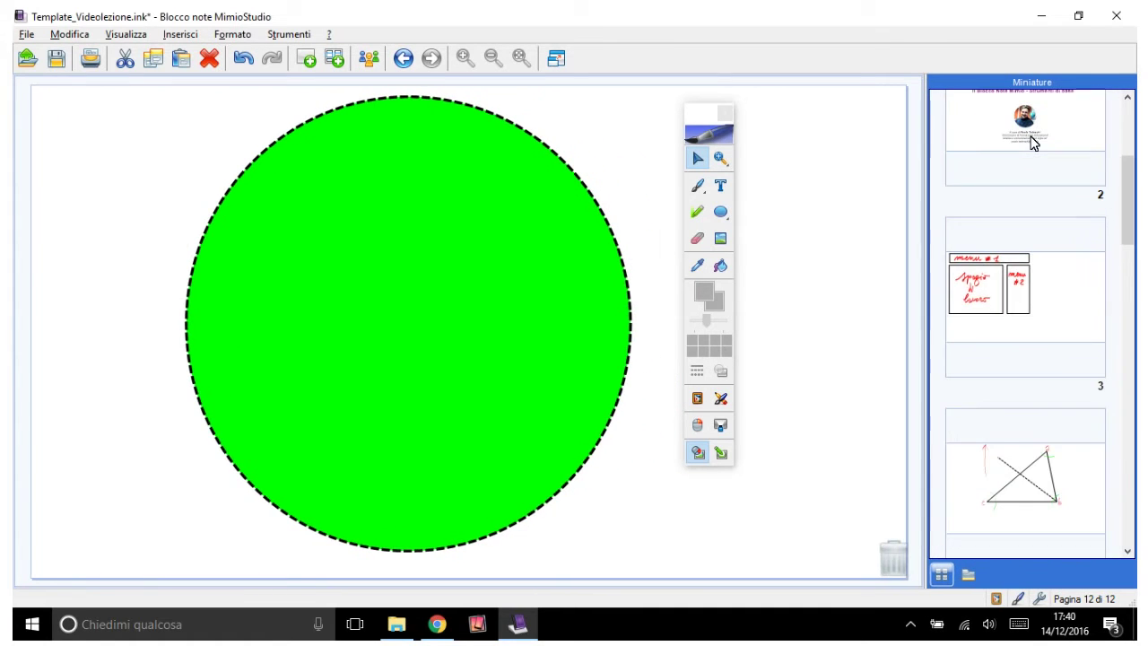
pyautogui.scroll(-5, 1032, 143)
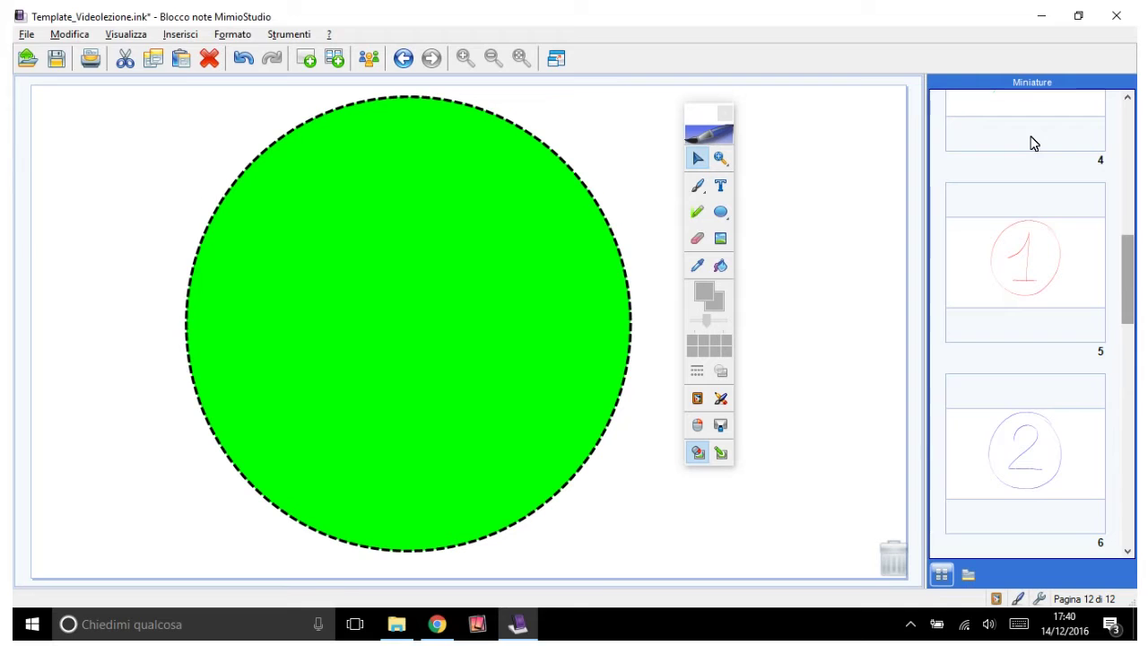
# Step: Dock the standard toolbar with the In basso position
pyautogui.hotkey('alt', 'v')
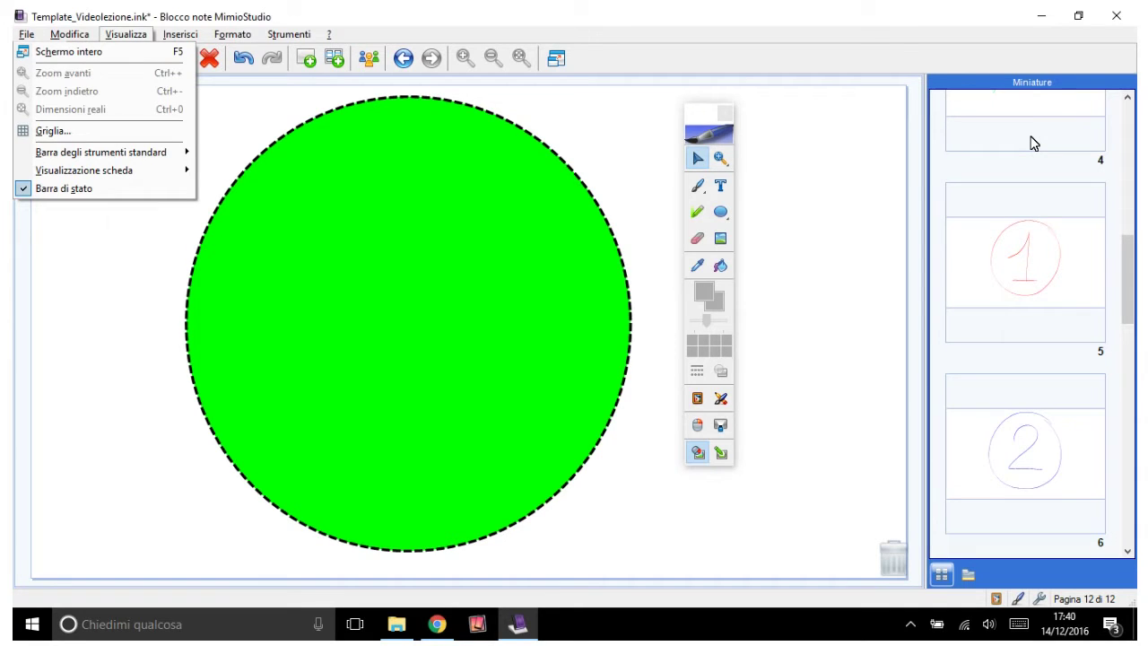
pyautogui.press('b')
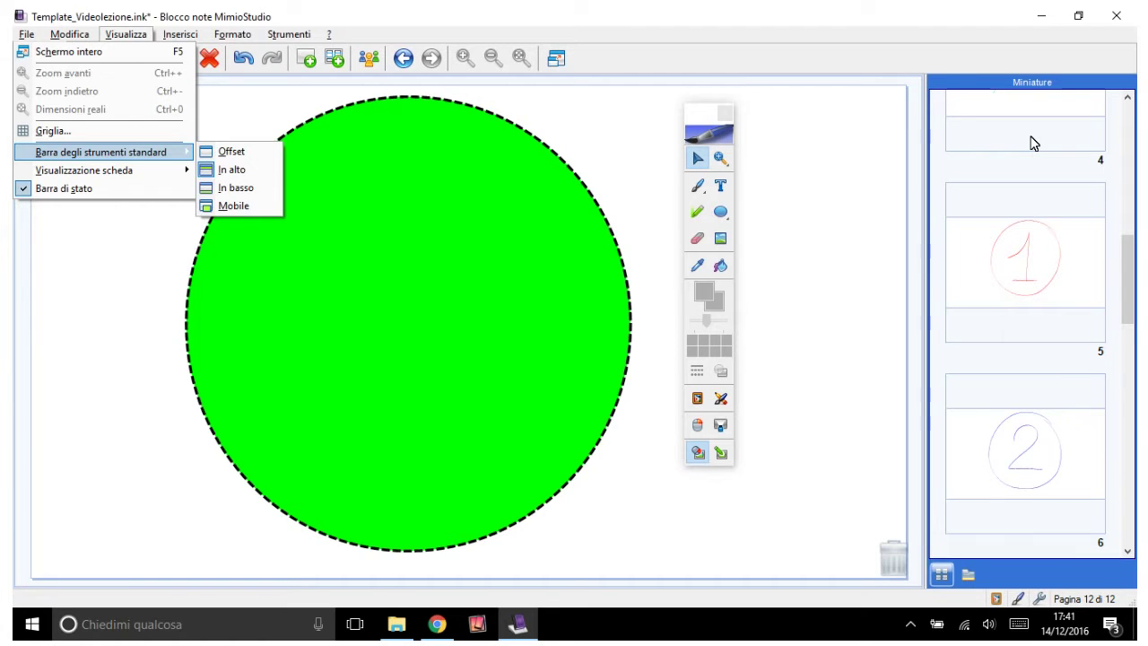
pyautogui.press('i')
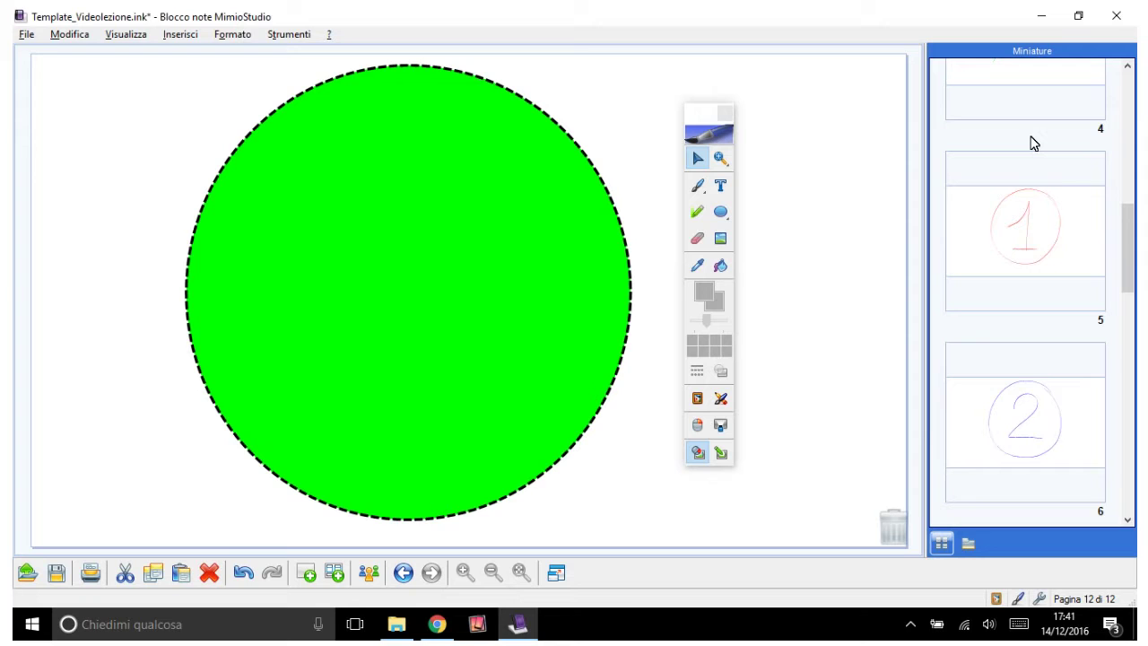
# Step: Make the standard toolbar floating with the Mobile option and place it over the lower part of the green circle
pyautogui.hotkey('alt', 'v')
pyautogui.press('b')
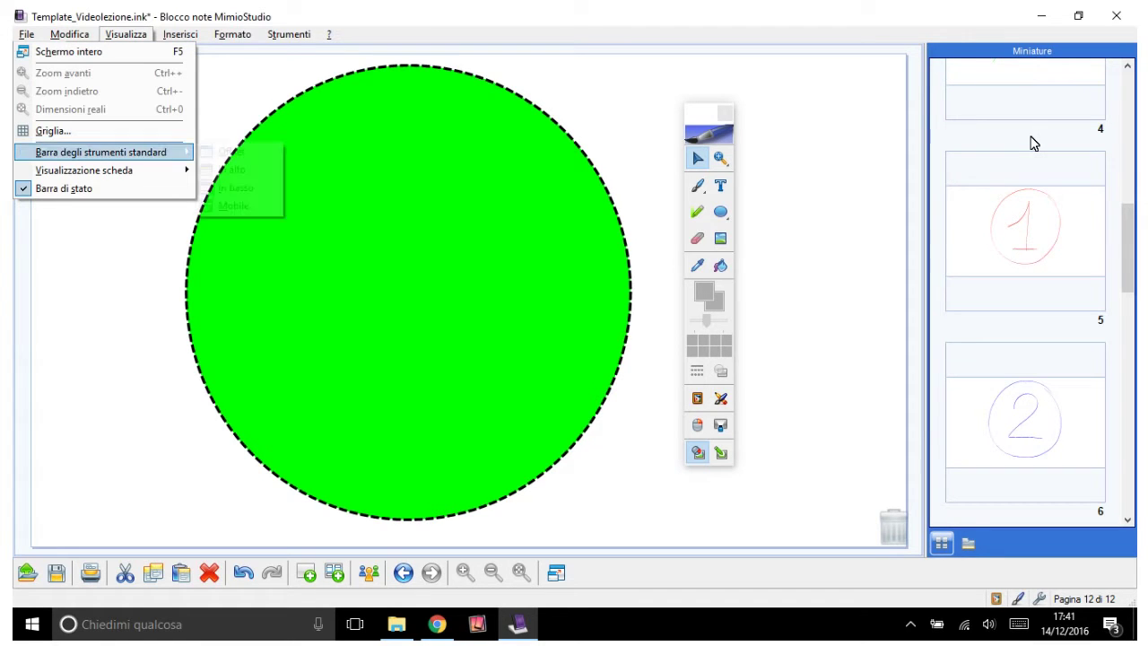
pyautogui.press('m')
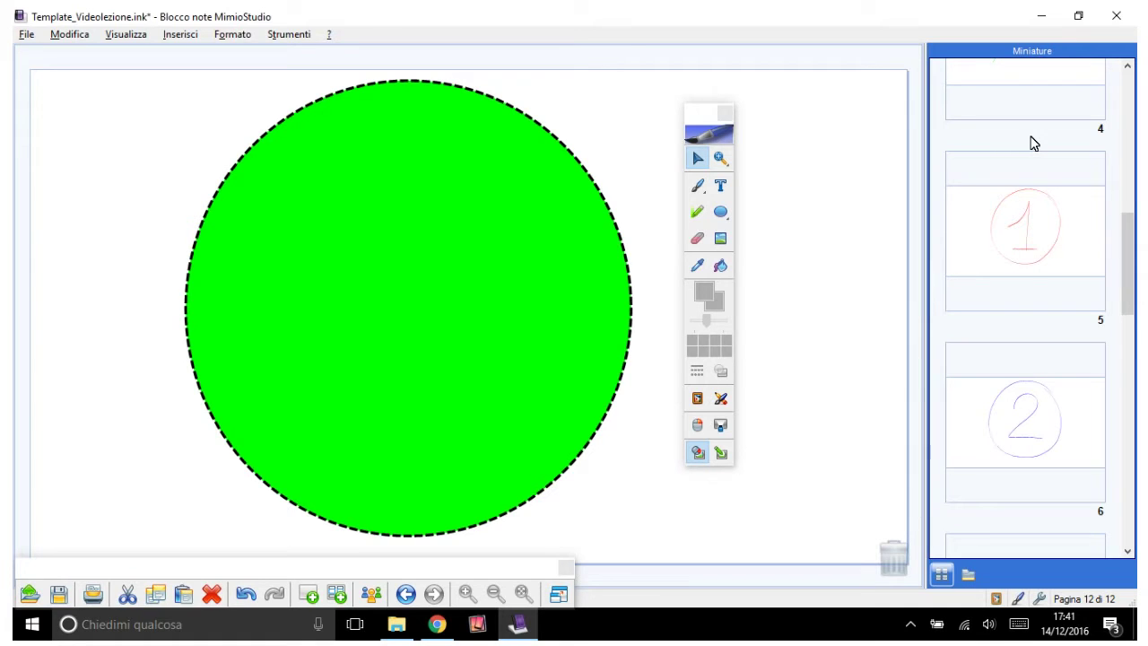
pyautogui.moveTo(294, 567); pyautogui.dragTo(536, 510)
# Step: Set the standard toolbar's display option to Offset
pyautogui.hotkey('alt', 'v')
pyautogui.press('b')
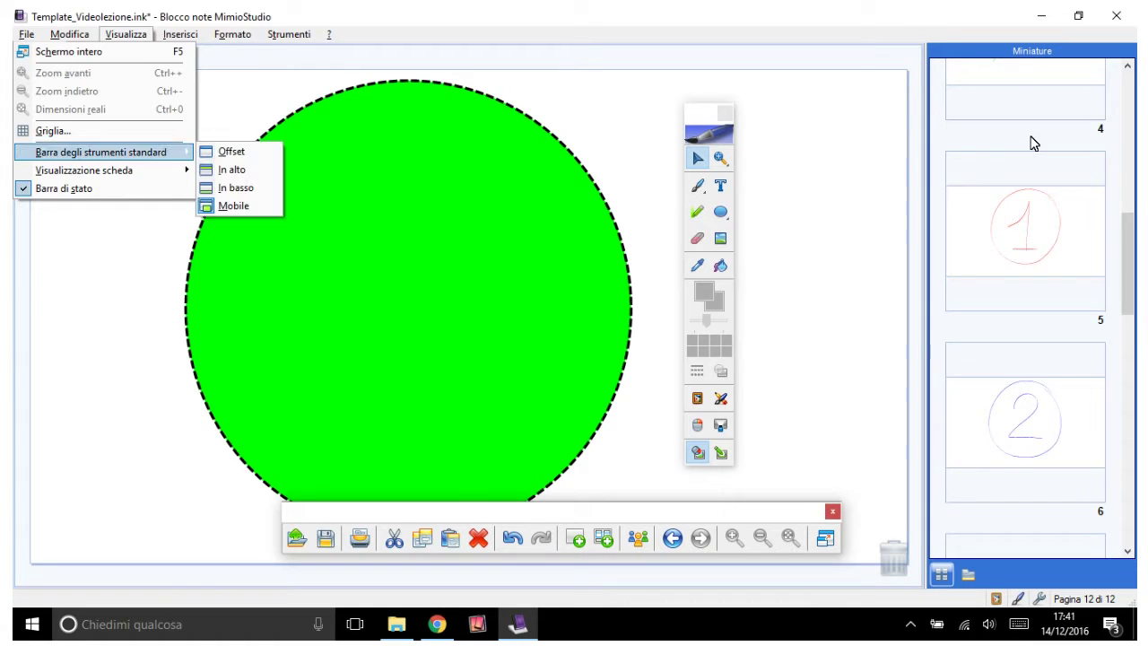
pyautogui.press('Right')
pyautogui.press('Return')
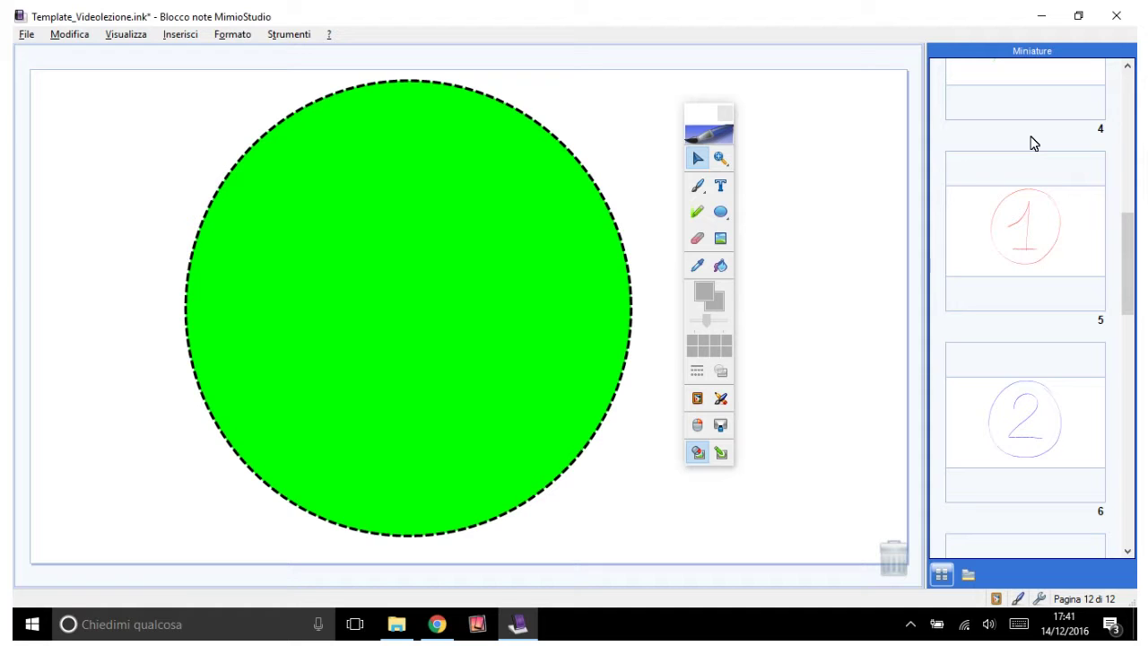
# Step: Dock the standard toolbar with the In alto position
pyautogui.hotkey('alt', 'v')
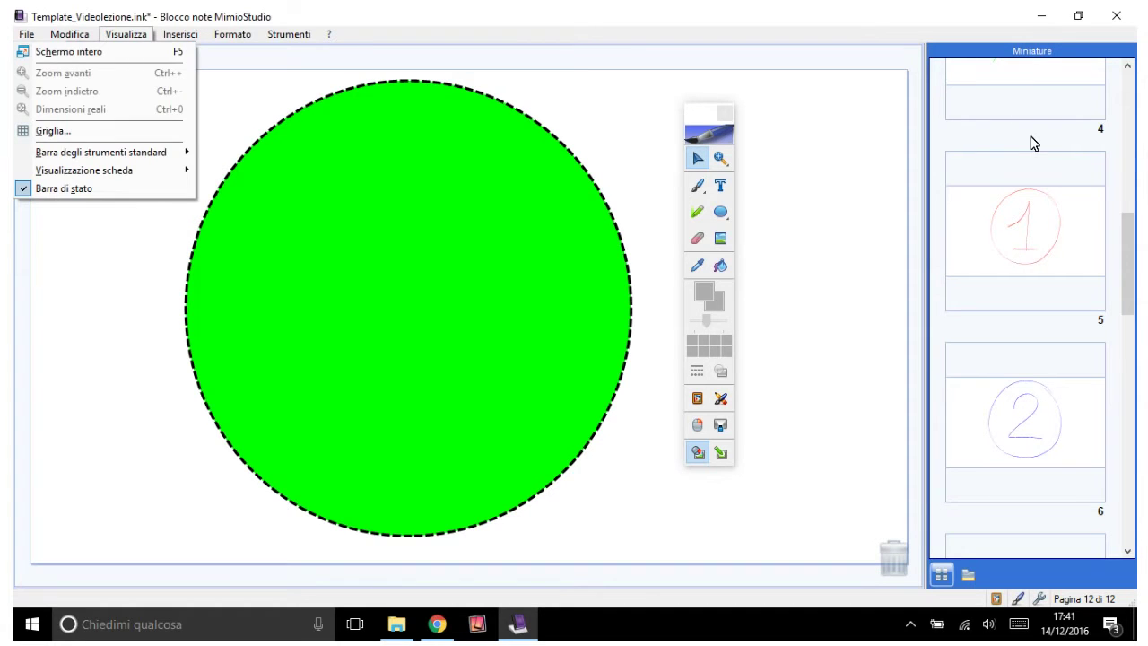
pyautogui.press('b')
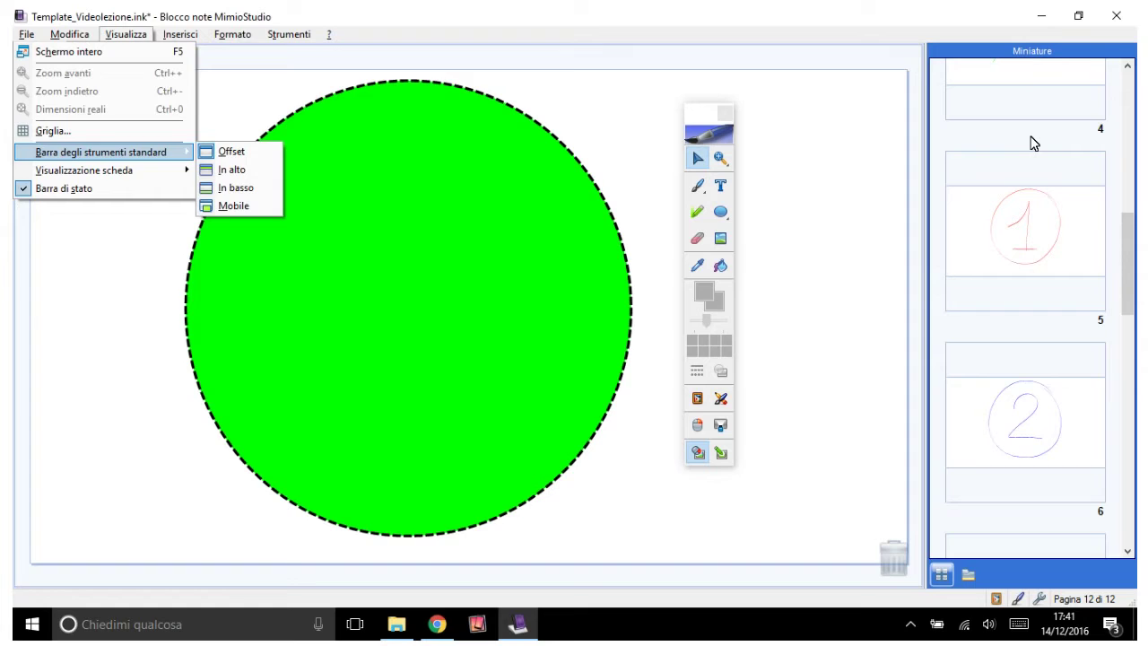
pyautogui.press('i')
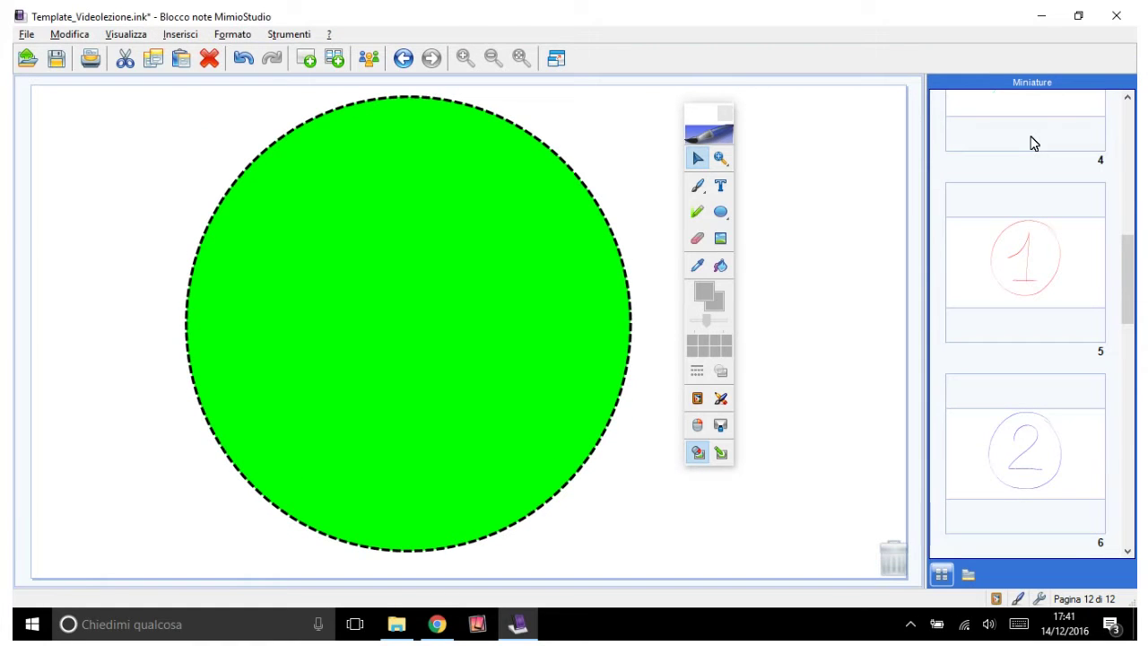
# Step: Move the page thumbnails panel with the A sinistra option, and hide it with Offset
pyautogui.hotkey('alt', 'v')
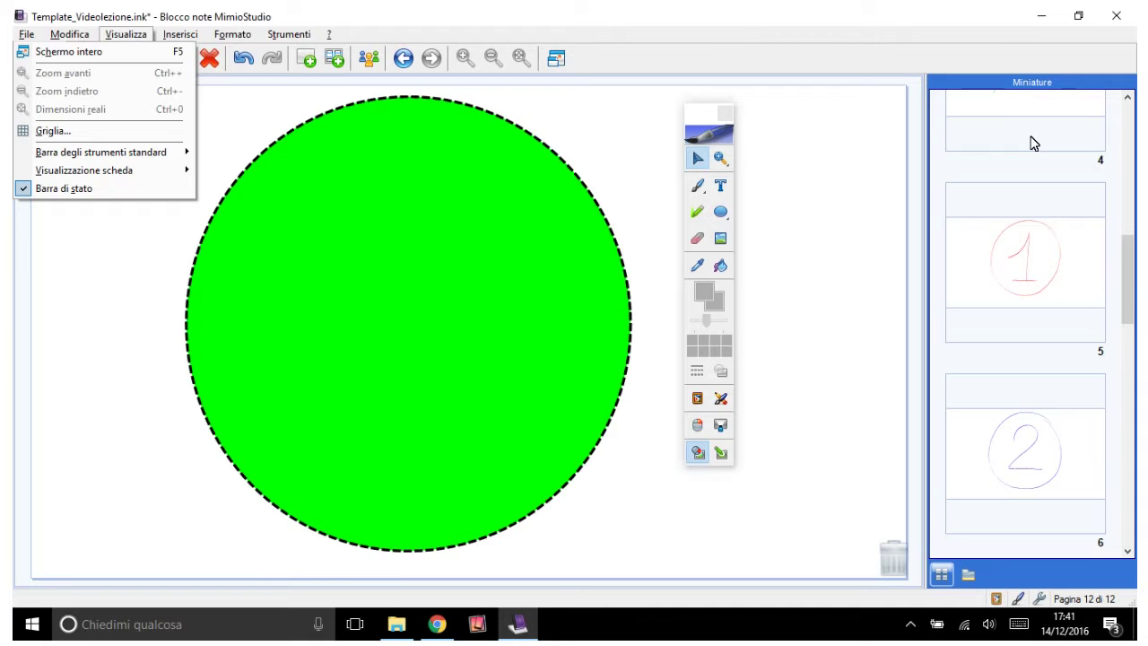
pyautogui.press('v')
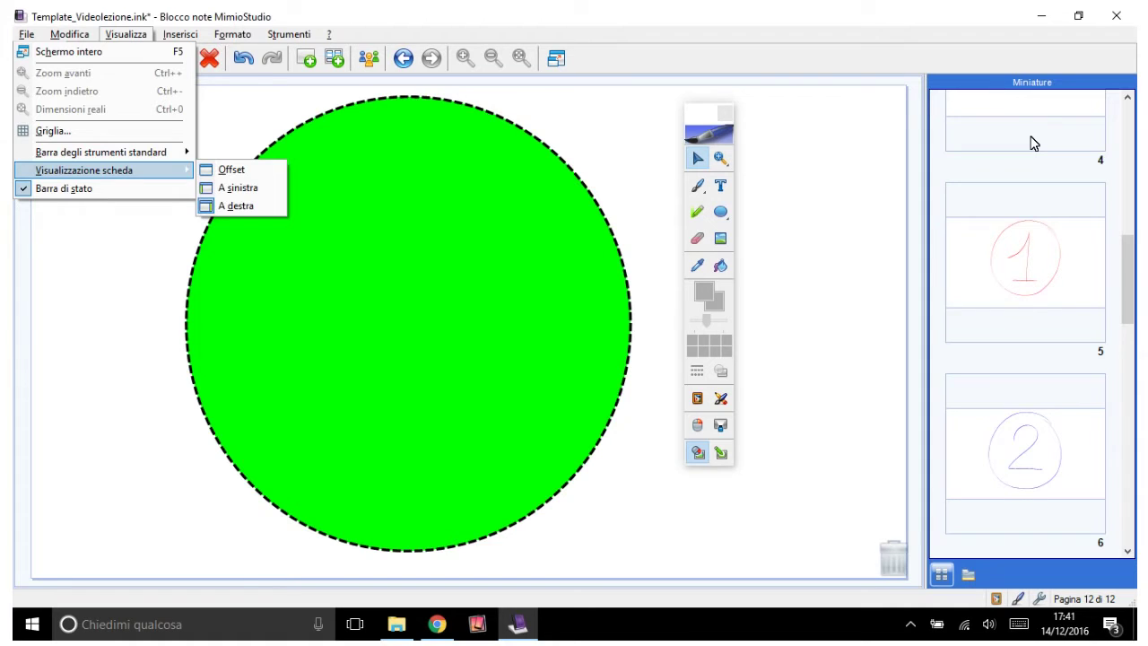
pyautogui.press('s')
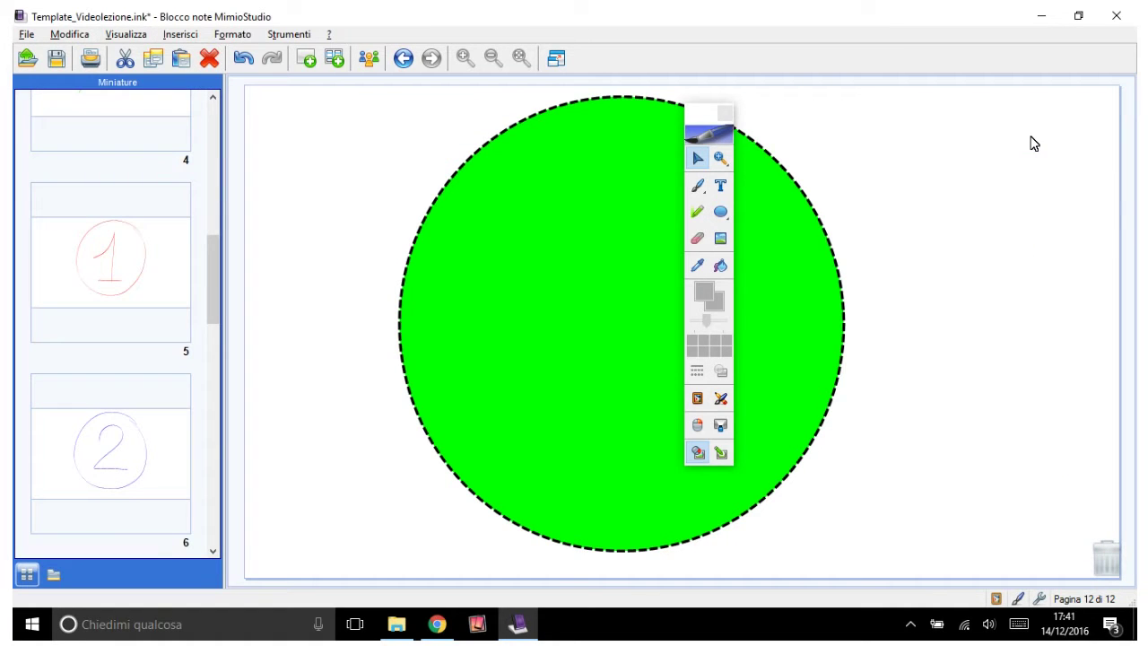
pyautogui.hotkey('alt', 'v')
pyautogui.press('v')
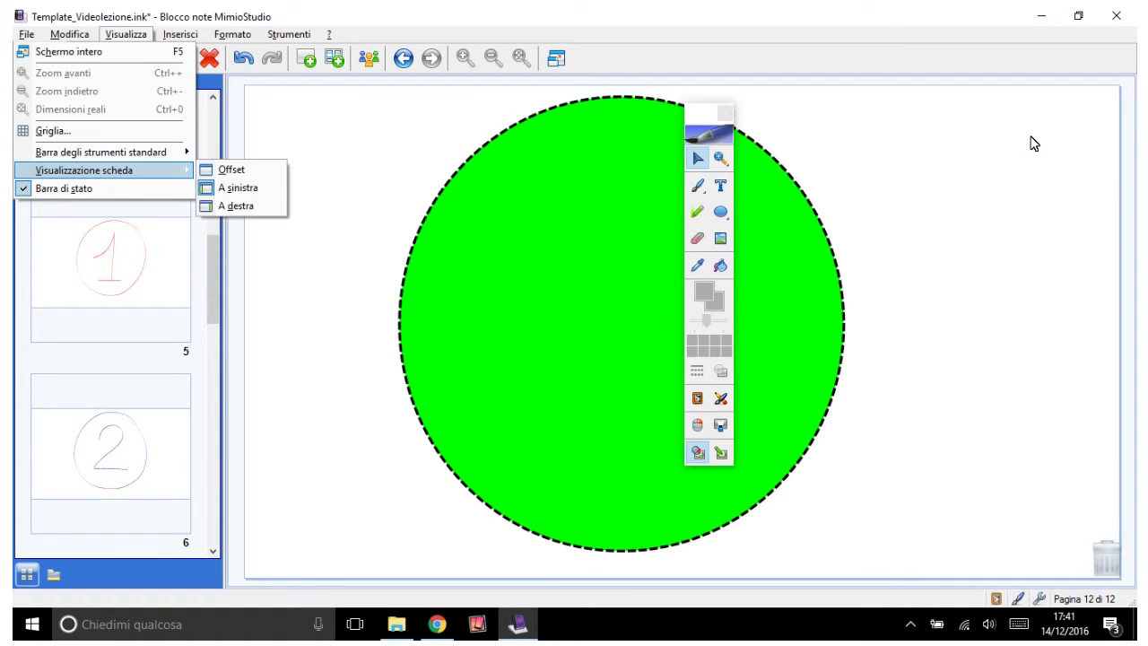
pyautogui.press('o')
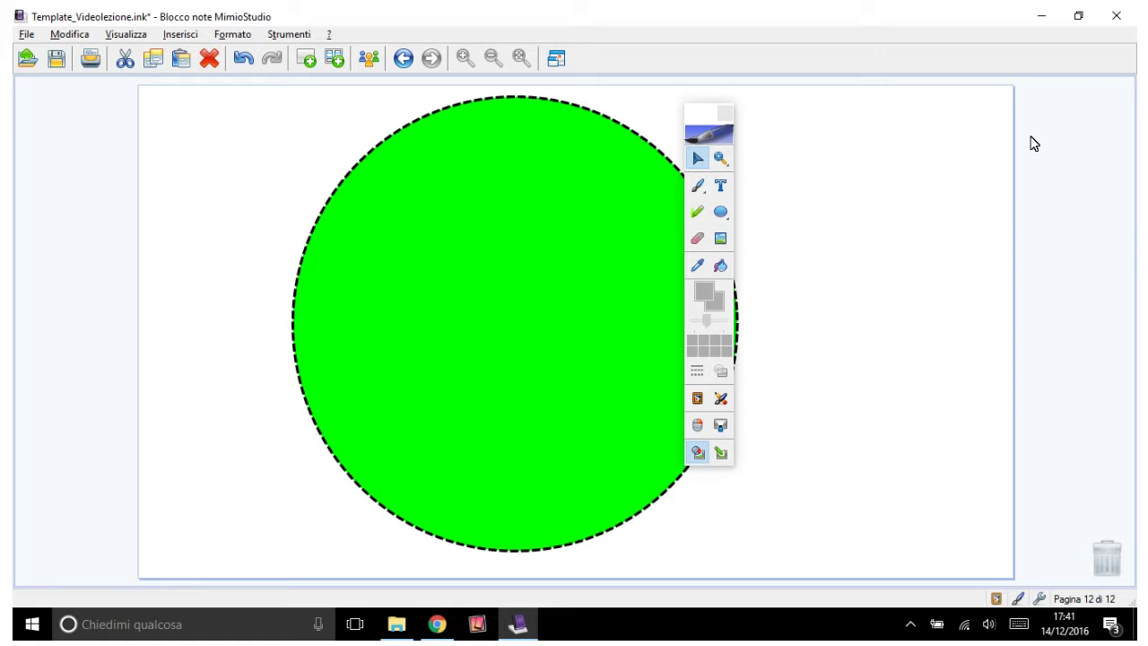
# Step: Show the page thumbnails panel with the A destra option
pyautogui.hotkey('alt', 'v')
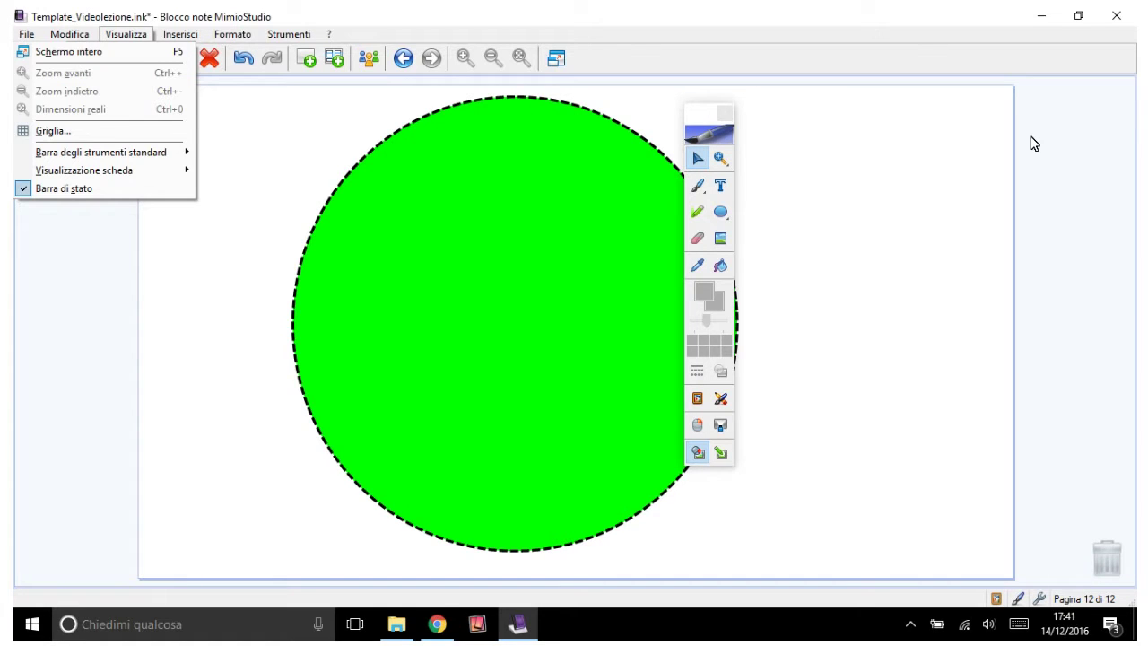
pyautogui.press('v')
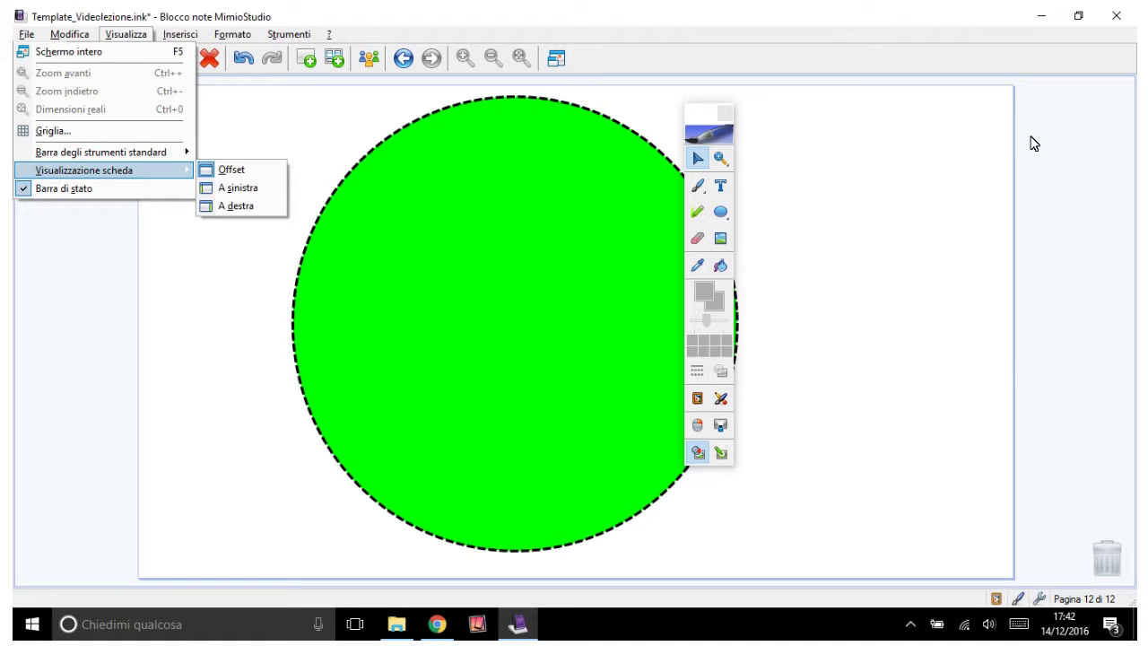
pyautogui.press('d')
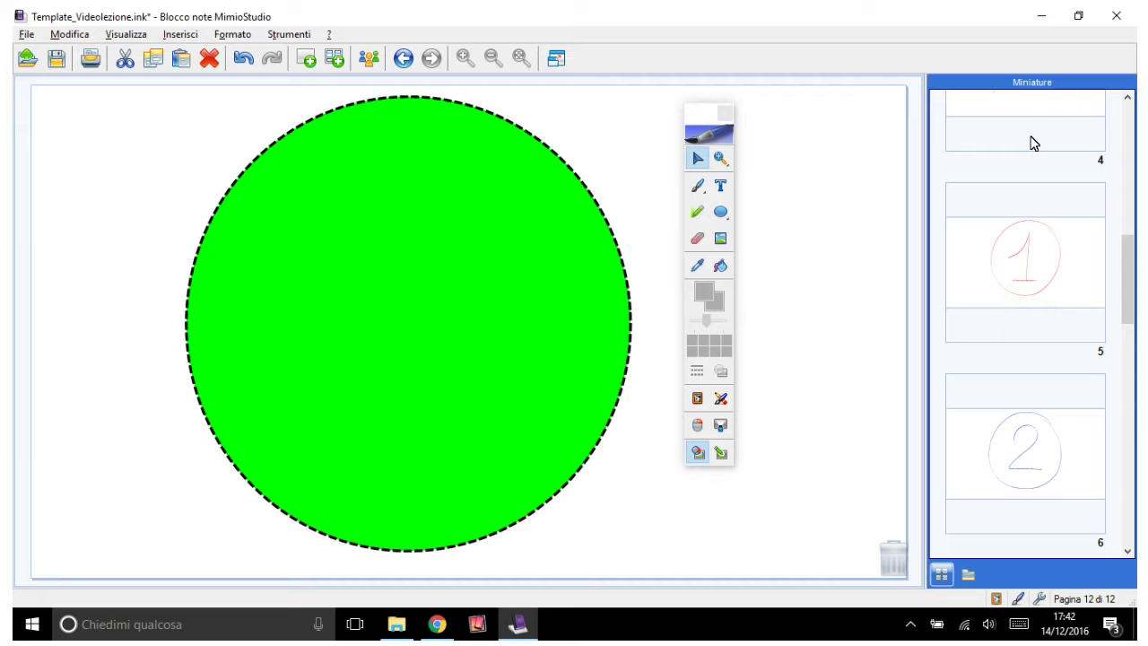
# Step: Browse the page thumbnails past the .pdf page and go to page 12 with the green circle
pyautogui.scroll(-8, 1032, 144)
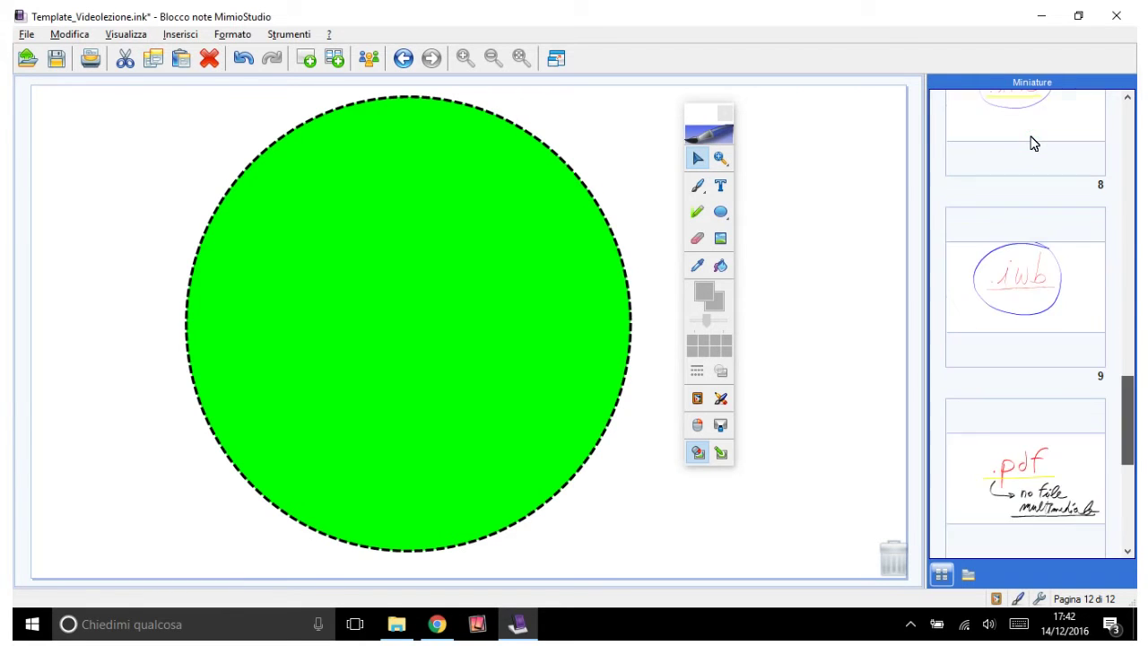
pyautogui.press('Down')
pyautogui.press('Down')
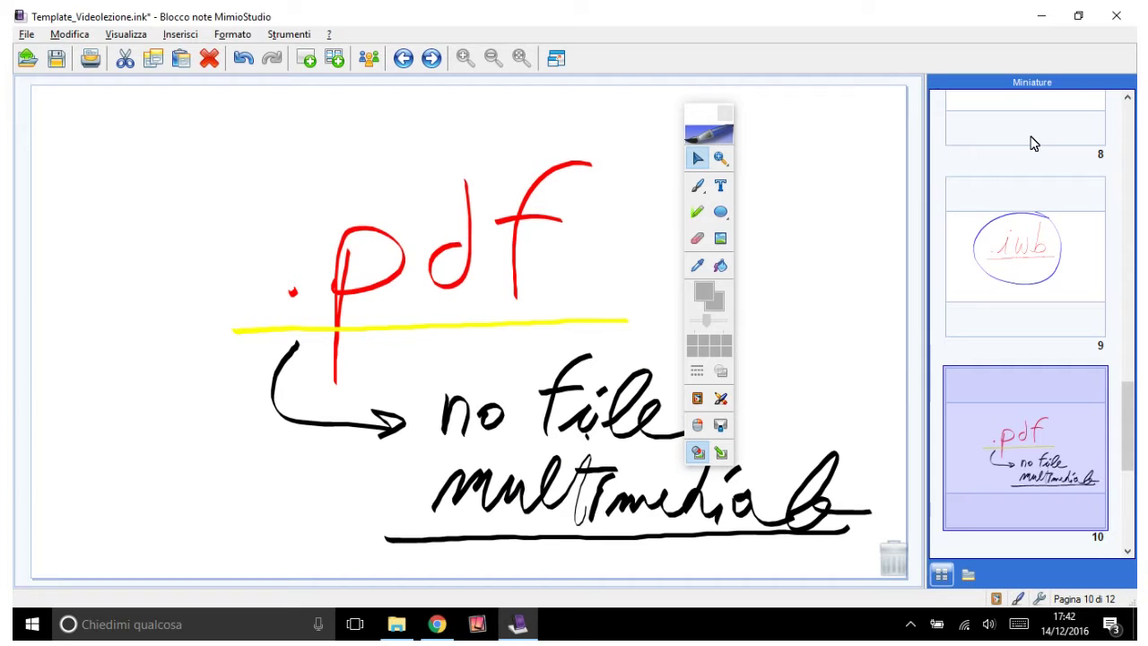
pyautogui.scroll(-3, 1032, 144)
pyautogui.scroll(-1, 1032, 143)
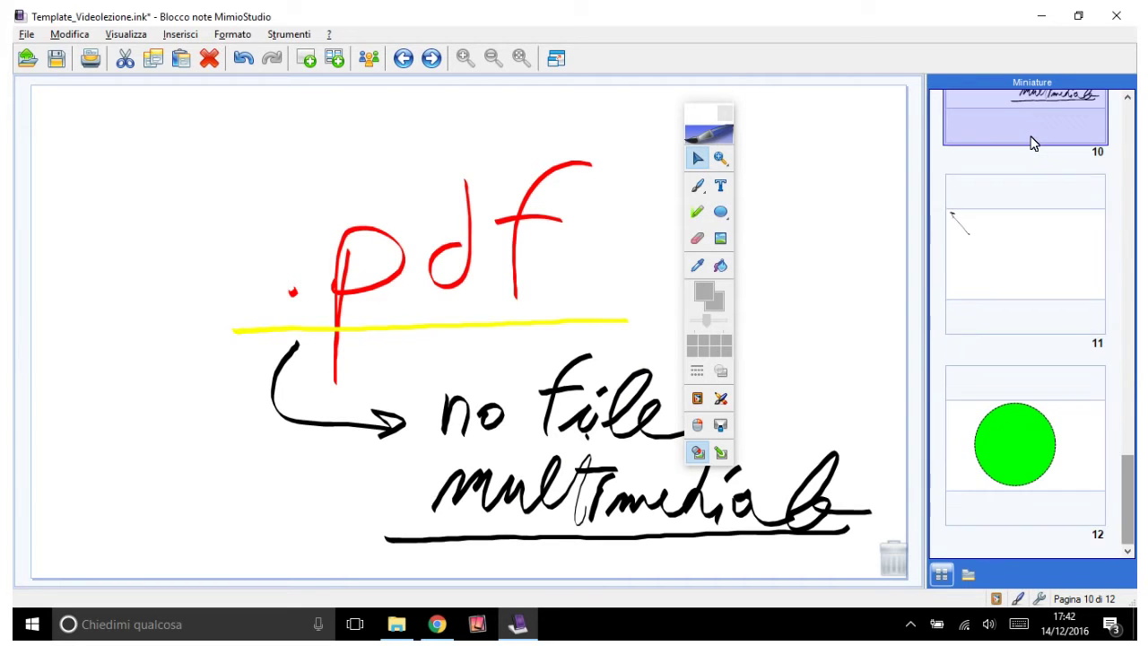
pyautogui.press('pagedown')
pyautogui.press('pagedown')
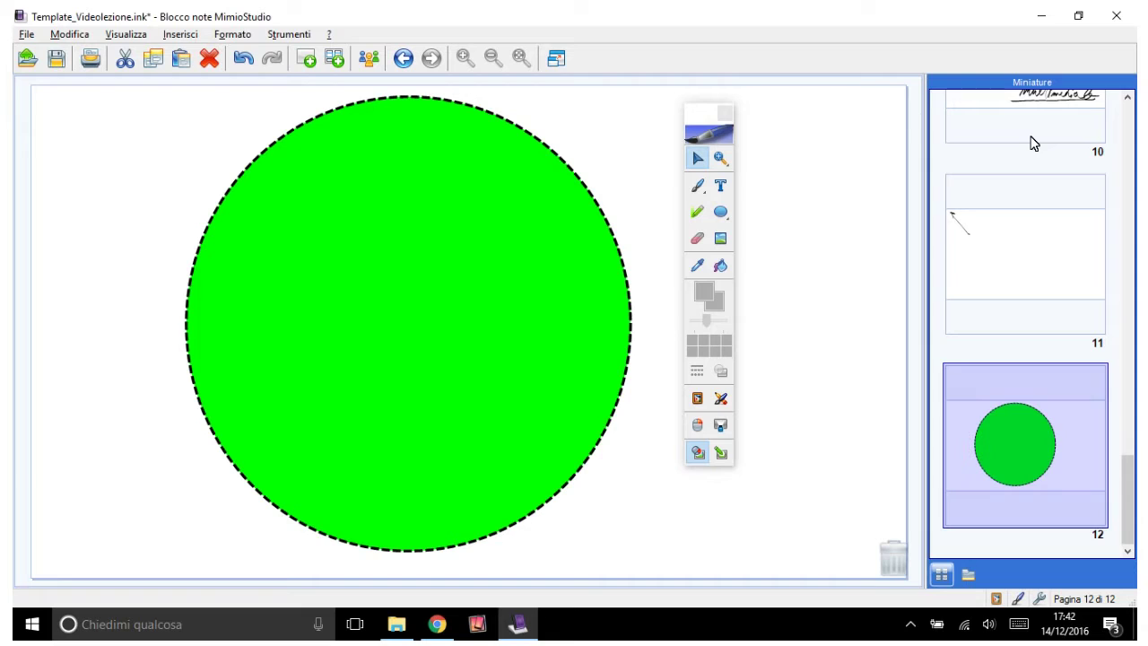
# Step: Add a blank page after the green circle page and show it in full screen
pyautogui.press('pagedown')
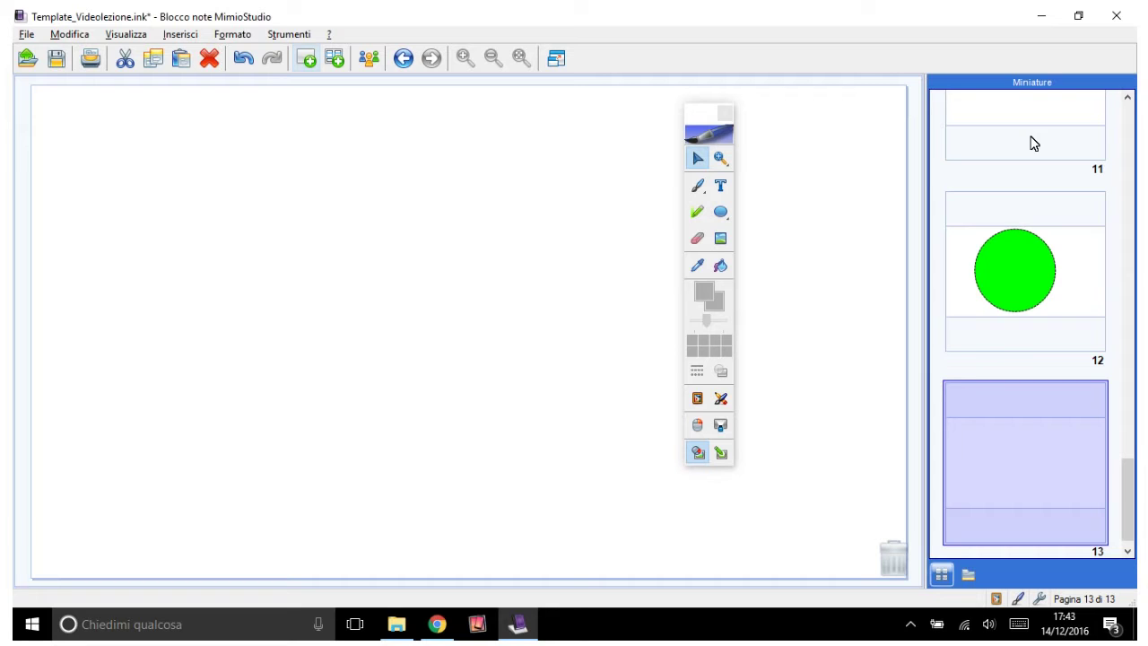
pyautogui.press('F11')
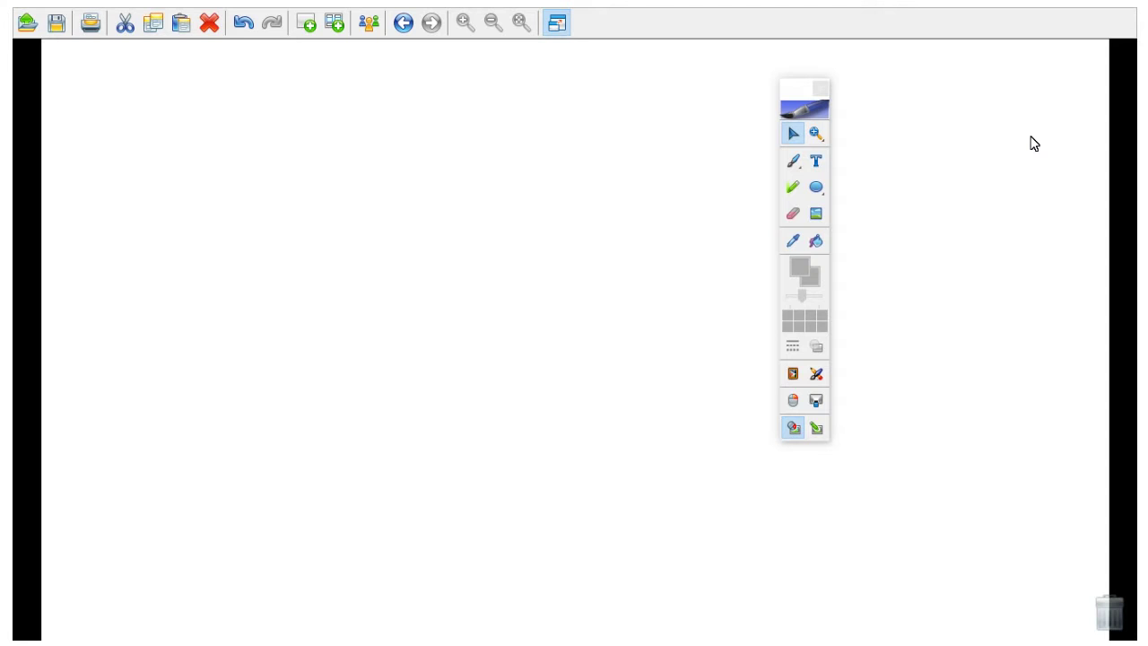
pyautogui.click(1031, 137)
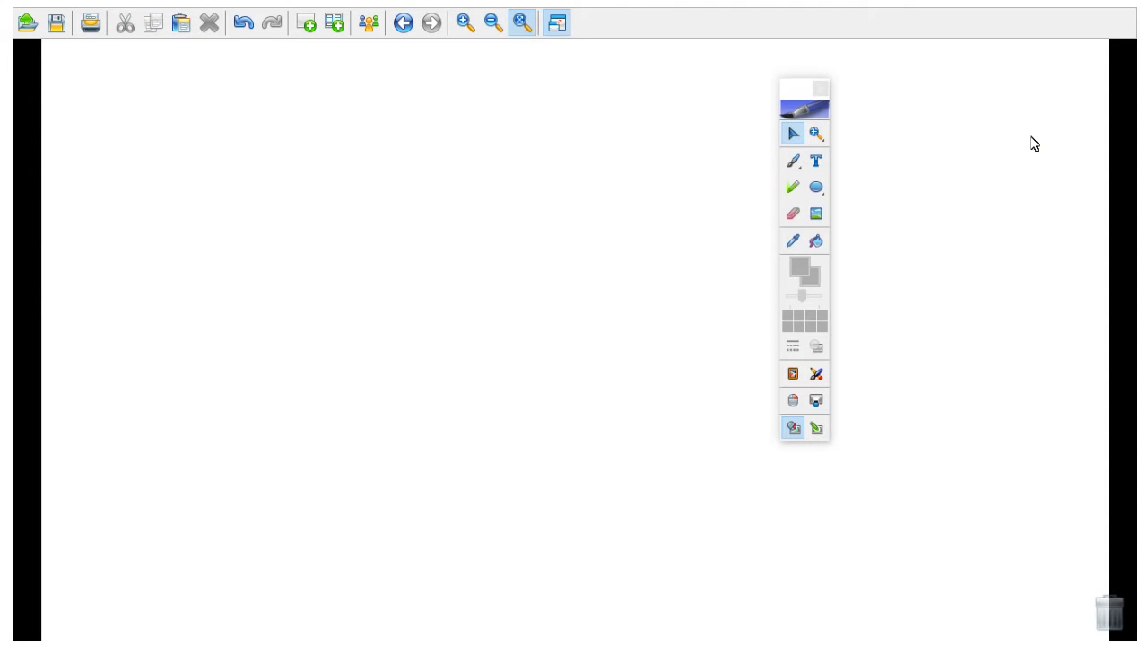
# Step: Open the page's Sfondo settings and choose black from the basic colours as the background colour
pyautogui.hotkey('shift', 'F10')
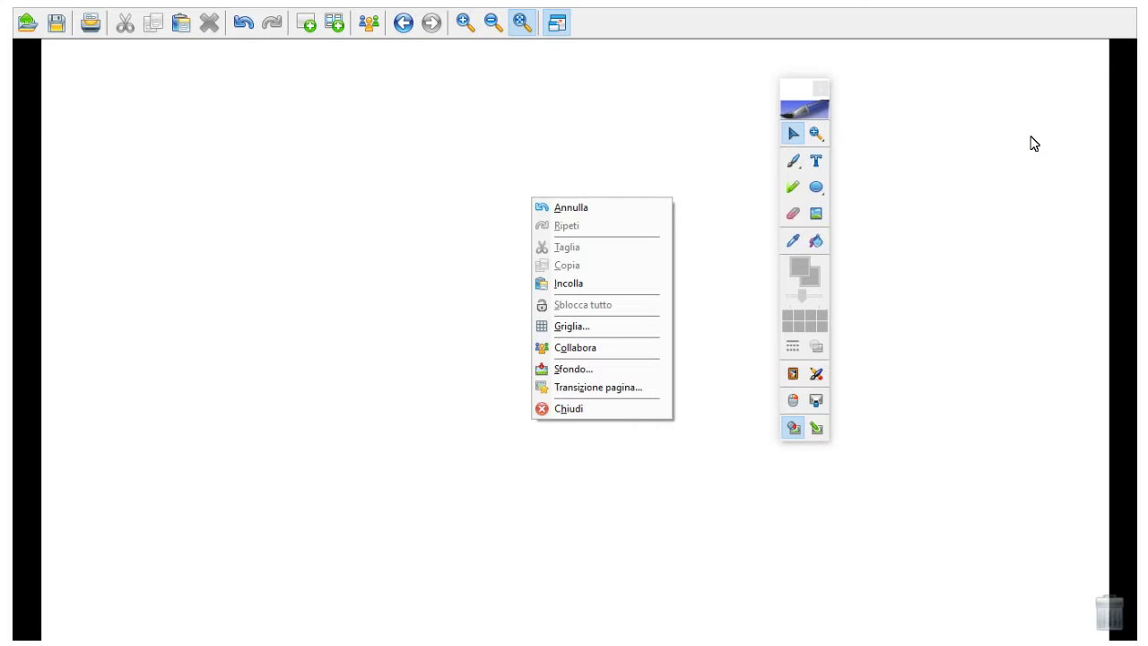
pyautogui.press('s')
pyautogui.moveTo(574, 225); pyautogui.dragTo(549, 71)
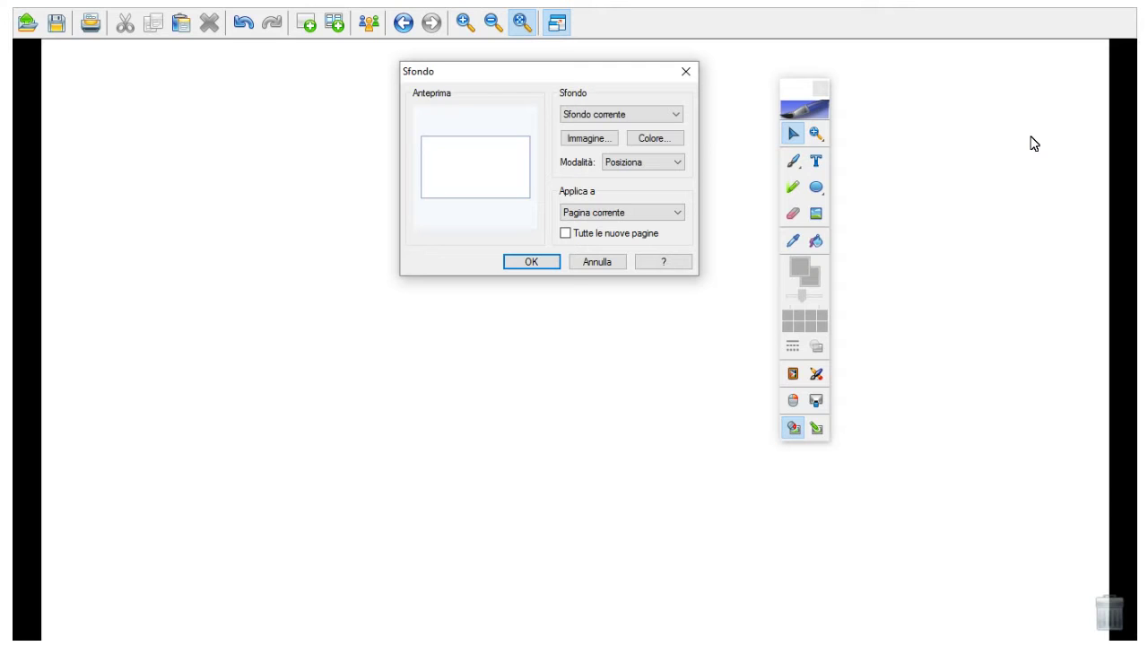
pyautogui.click(654, 138)
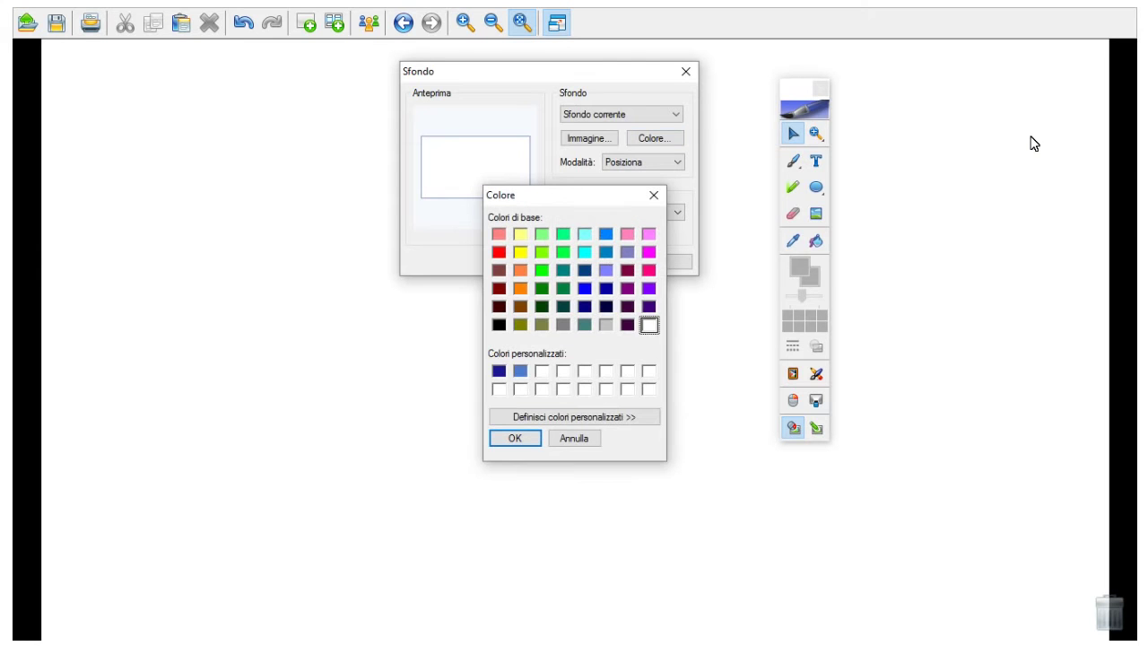
pyautogui.moveTo(565, 194); pyautogui.dragTo(400, 138)
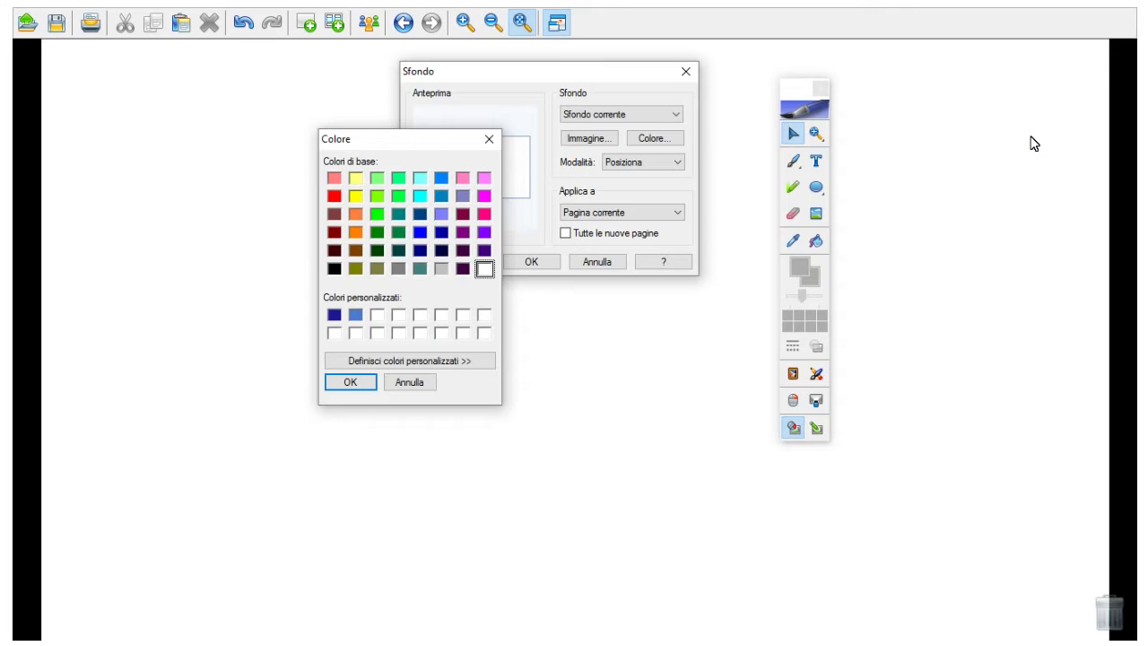
pyautogui.hotkey('alt', 'd')
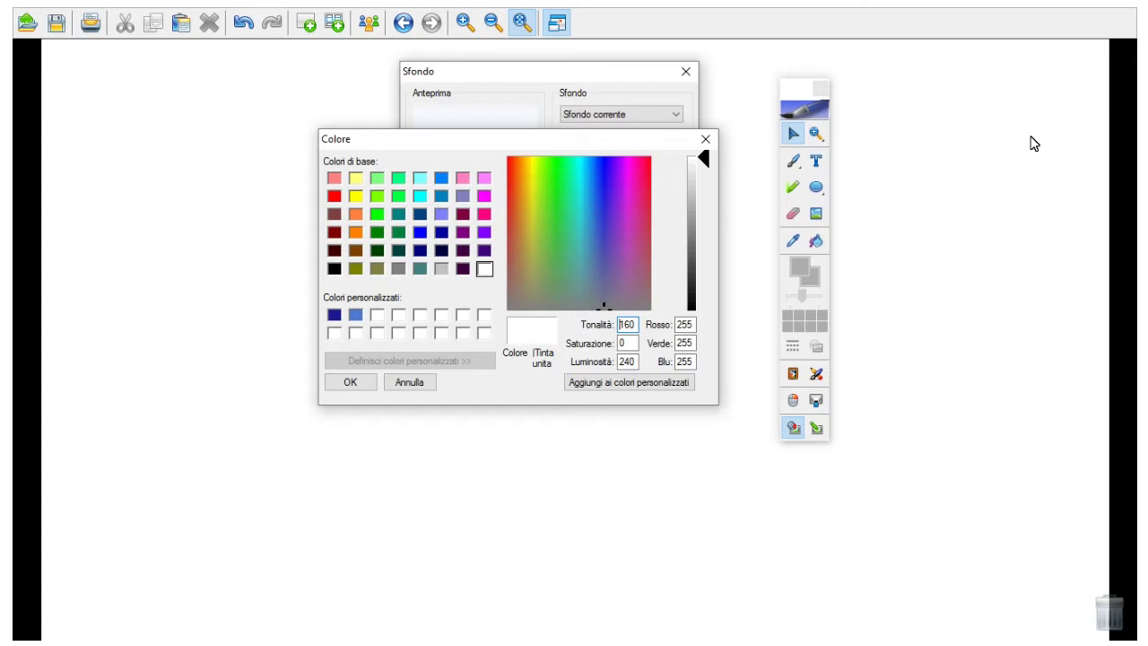
pyautogui.press('space')
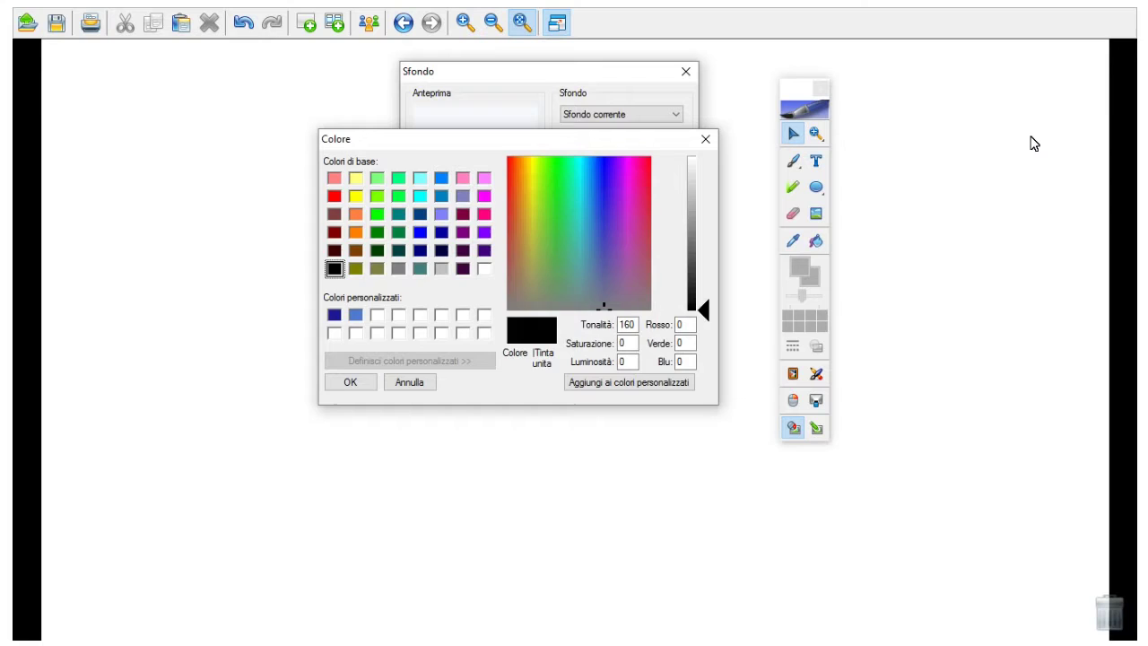
pyautogui.press('Return')
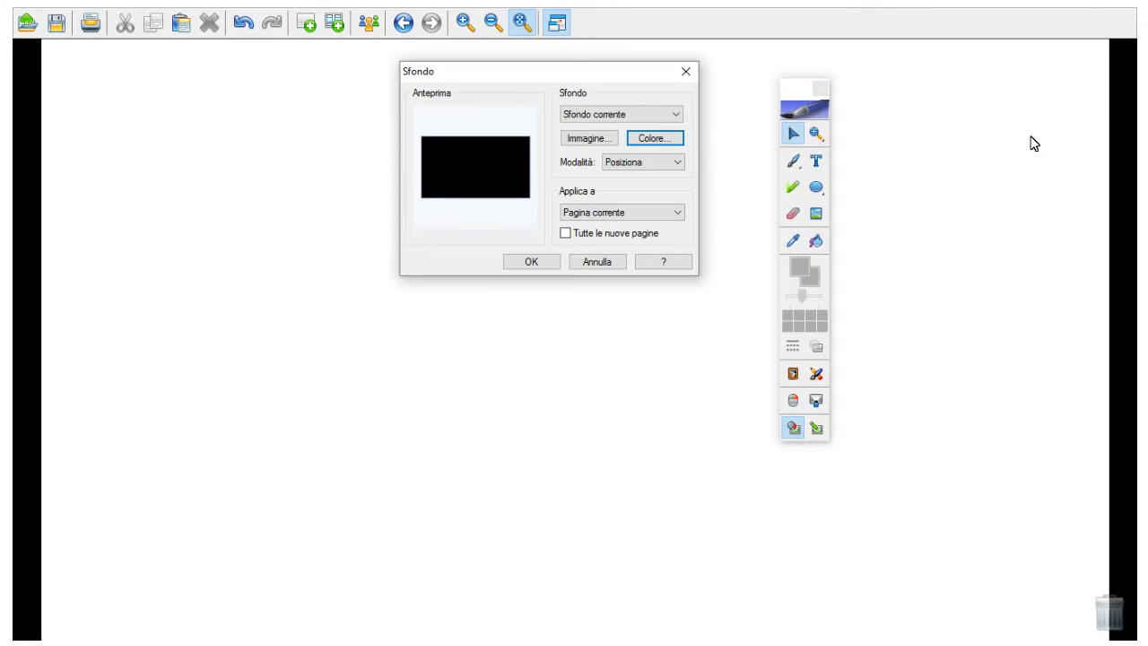
# Step: Check the Applica a options and apply the black background to Pagina corrente only
pyautogui.press('Tab')
pyautogui.press('Tab')
pyautogui.hotkey('alt', 'Down')
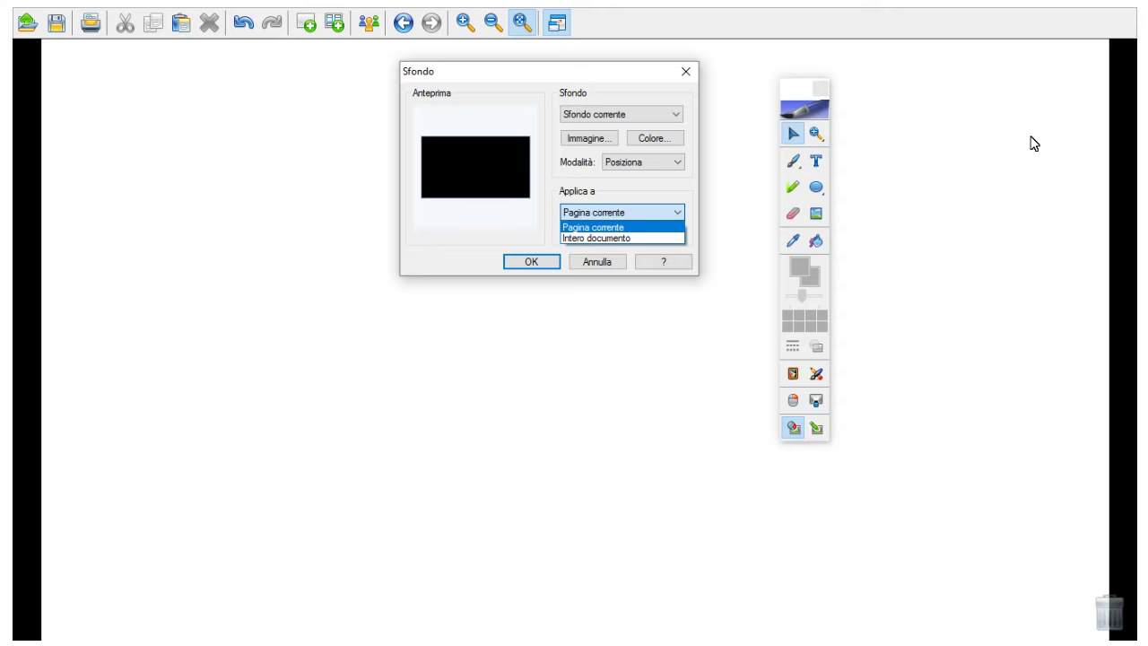
pyautogui.click(1032, 136)
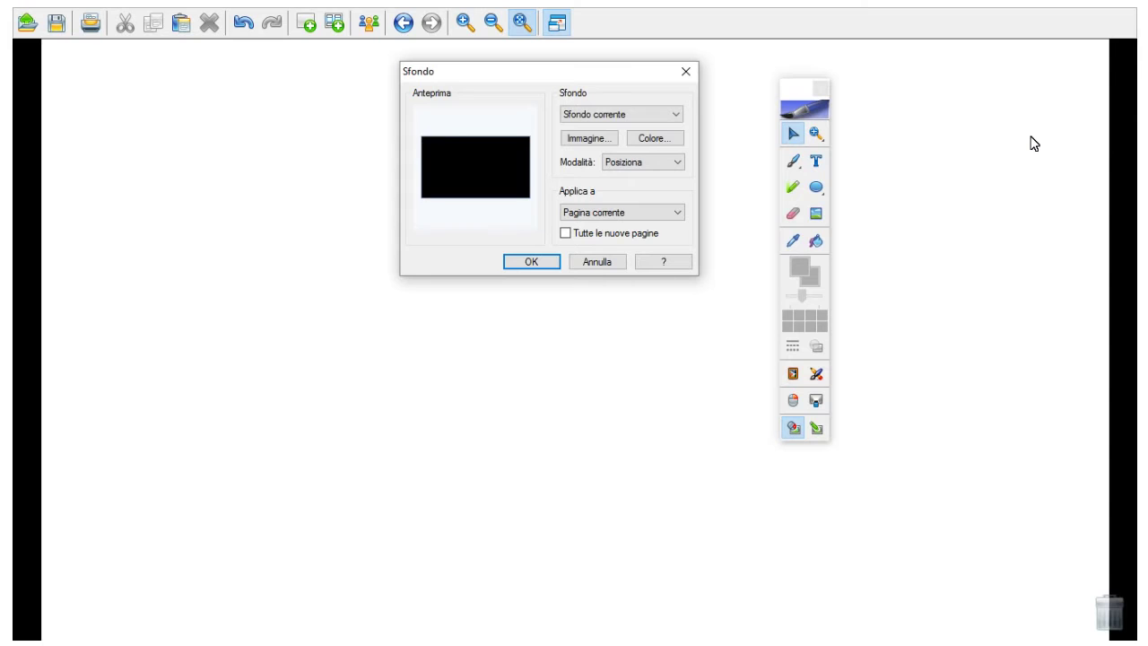
pyautogui.press('space')
pyautogui.press('Return')
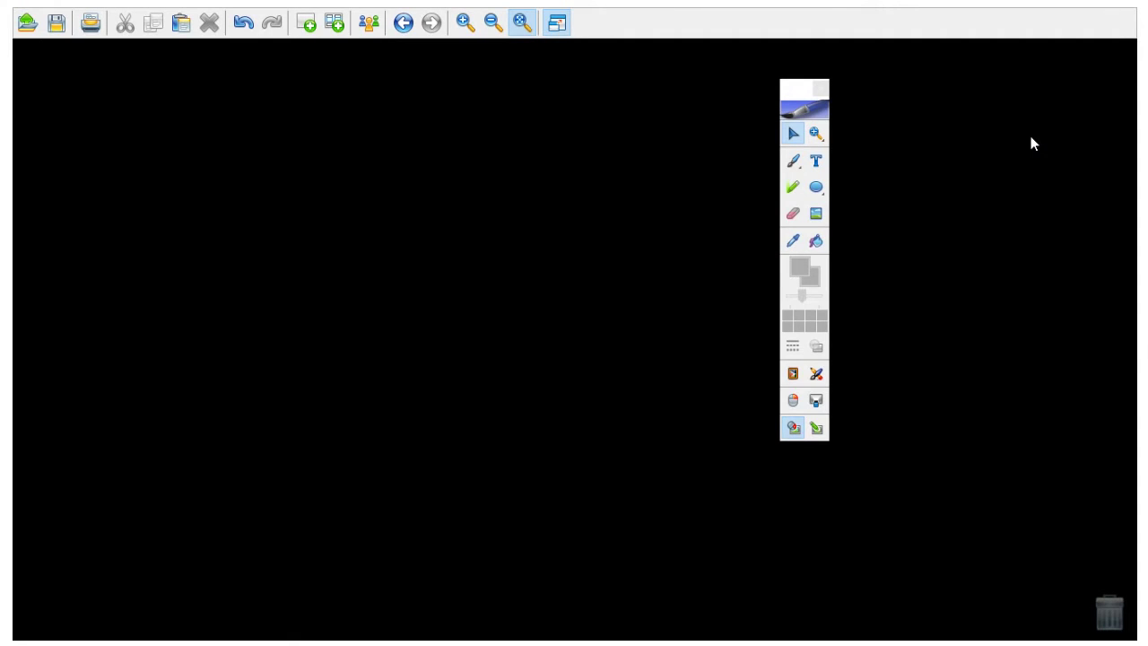
# Step: Handwrite the cursive capital letters A, B, C, D, E and F in two rows on the black page with the white brush
pyautogui.press('p')
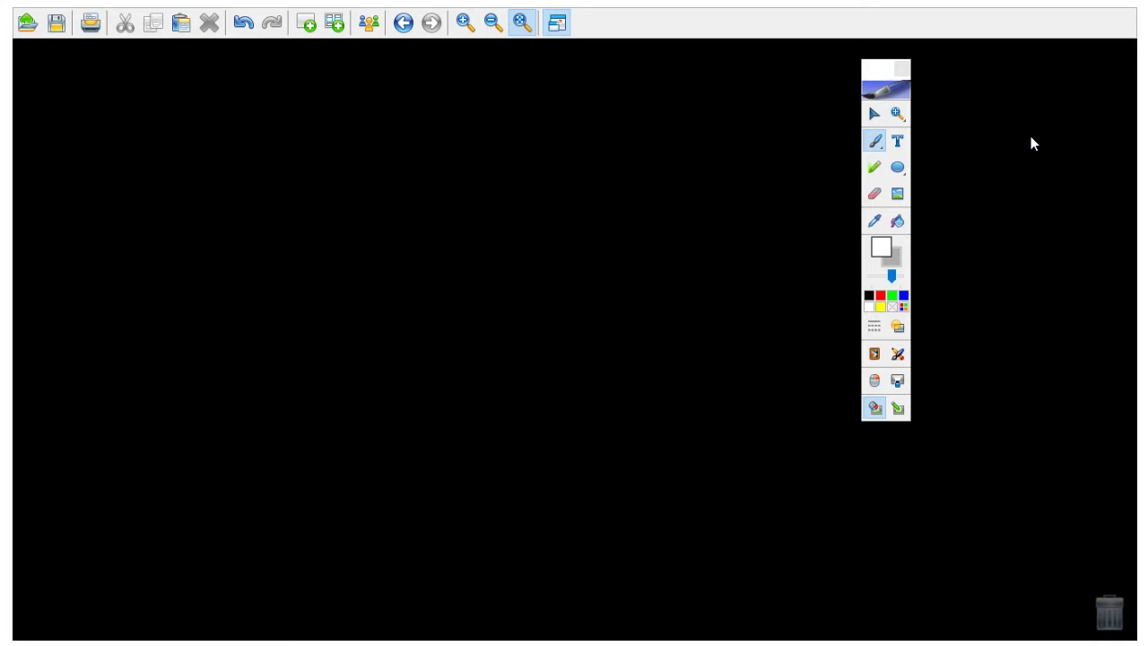
pyautogui.moveTo(323, 77)
pyautogui.mouseDown()
pyautogui.moveTo(336, 159)
pyautogui.moveTo(300, 114)
pyautogui.moveTo(391, 146)
pyautogui.mouseUp()
pyautogui.moveTo(439, 234)
pyautogui.mouseDown()
pyautogui.moveTo(480, 126)
pyautogui.moveTo(468, 188)
pyautogui.moveTo(519, 152)
pyautogui.mouseUp()
pyautogui.moveTo(648, 98)
pyautogui.mouseDown()
pyautogui.moveTo(715, 106)
pyautogui.moveTo(705, 186)
pyautogui.mouseUp()
pyautogui.moveTo(341, 271)
pyautogui.mouseDown()
pyautogui.moveTo(318, 408)
pyautogui.moveTo(330, 409)
pyautogui.mouseUp()
pyautogui.moveTo(515, 248)
pyautogui.mouseDown()
pyautogui.moveTo(523, 314)
pyautogui.moveTo(429, 415)
pyautogui.moveTo(489, 395)
pyautogui.mouseUp()
pyautogui.moveTo(659, 249); pyautogui.dragTo(658, 296)
pyautogui.moveTo(628, 230)
pyautogui.mouseDown()
pyautogui.moveTo(728, 255)
pyautogui.moveTo(743, 432)
pyautogui.mouseUp()
pyautogui.moveTo(652, 338); pyautogui.dragTo(713, 348)
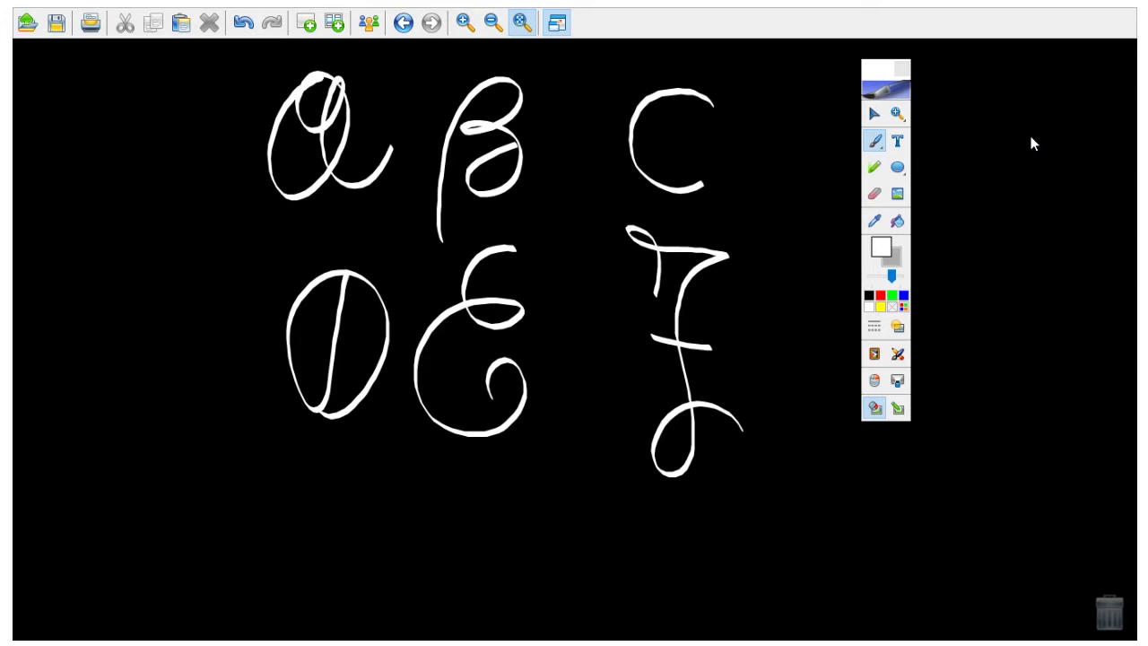
# Step: Add a new page and give it a dark green background from the basic colours, applied to Pagina corrente
pyautogui.click(306, 23)
pyautogui.hotkey('ctrl', 'f')
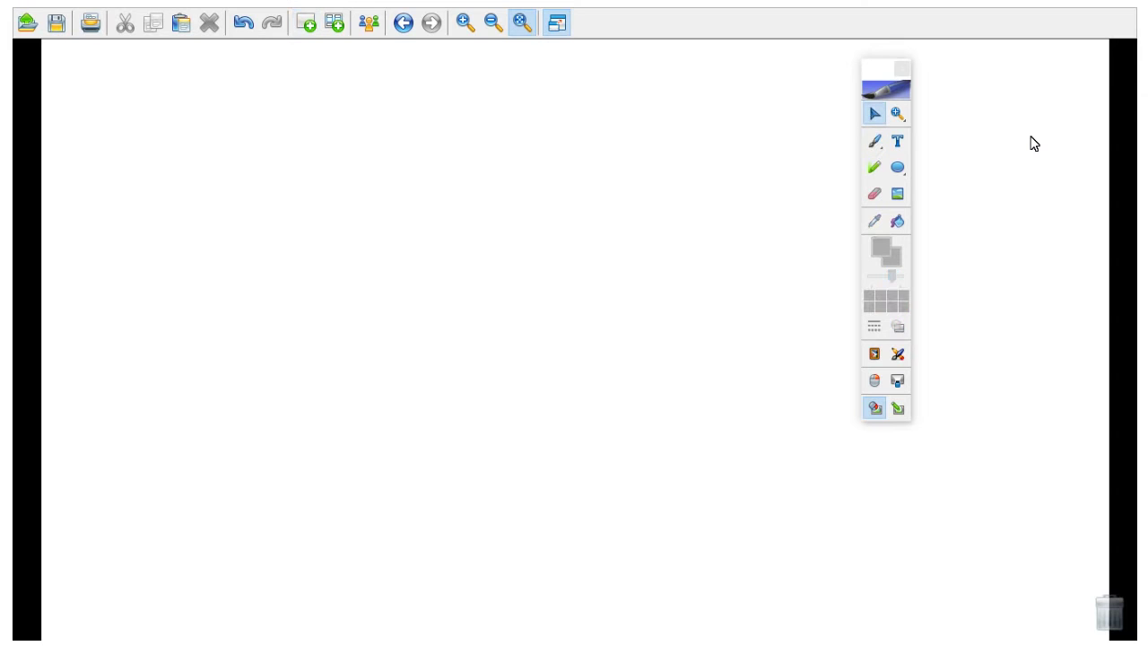
pyautogui.press('Menu')
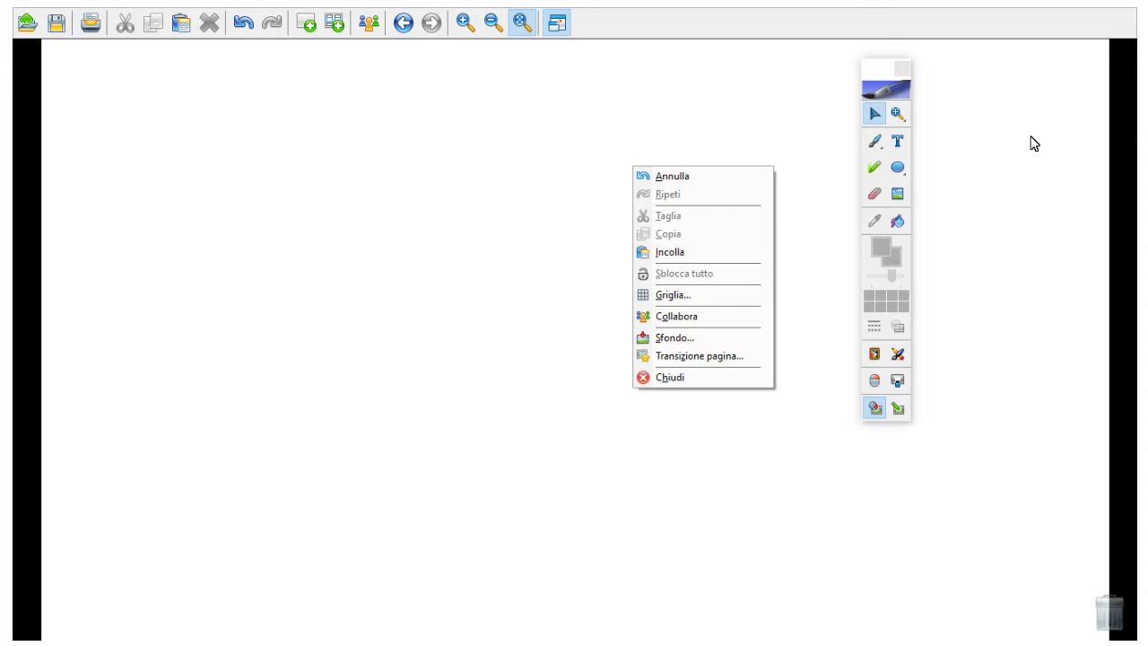
pyautogui.press('s')
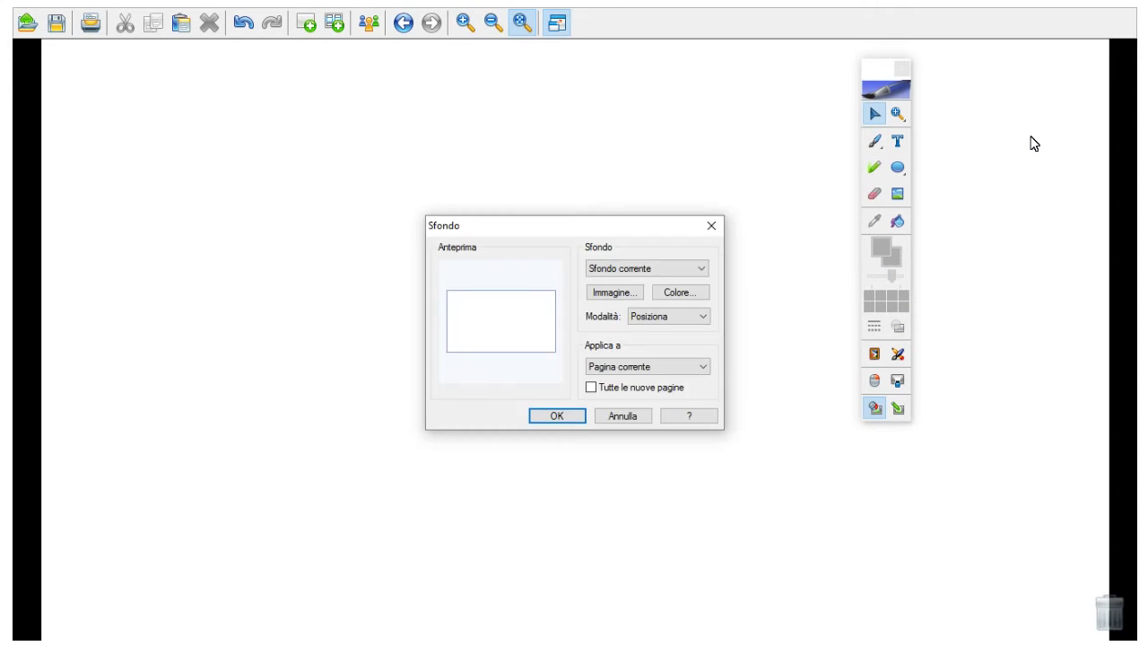
pyautogui.hotkey('alt', 'c')
pyautogui.press('Left')
pyautogui.press('Left')
pyautogui.press('Left')
pyautogui.press('Left')
pyautogui.press('Left')
pyautogui.press('Up')
pyautogui.press('Up')
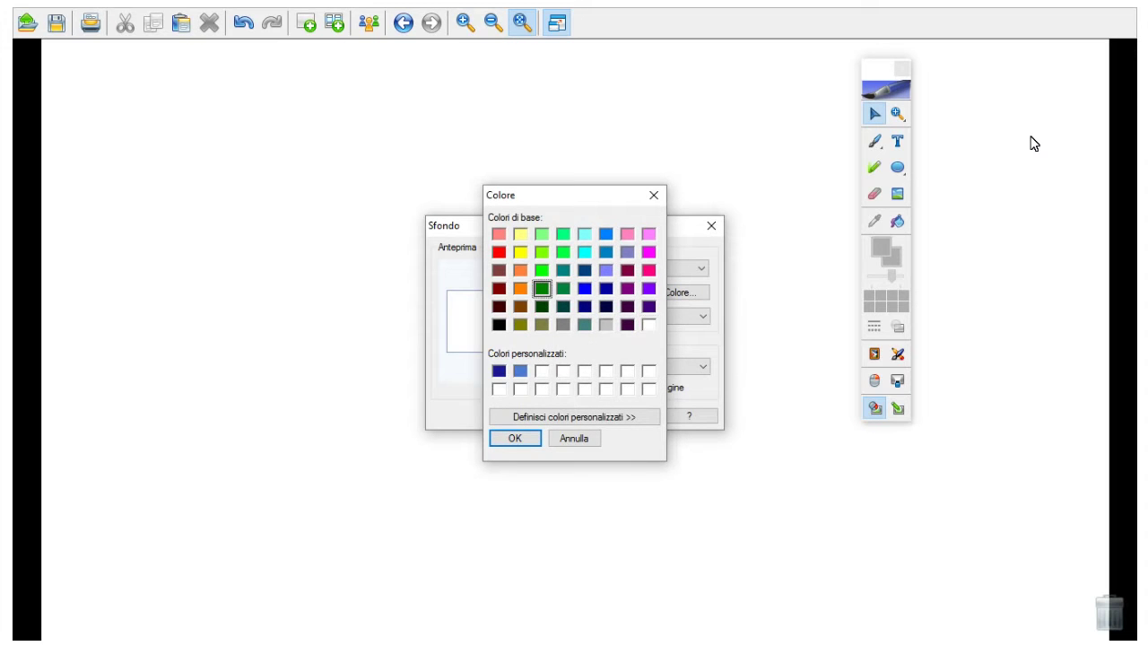
pyautogui.press('Return')
pyautogui.press('Return')
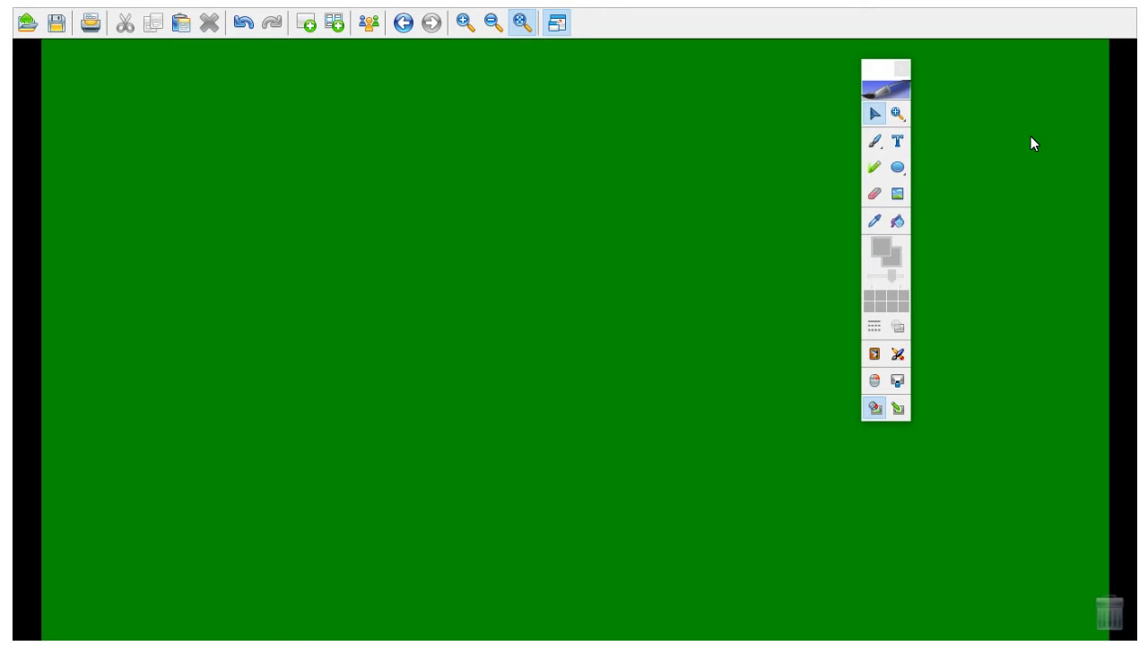
# Step: Add a new page and set its Griglia options to a 200-point spacing with the grid displayed on screen
pyautogui.hotkey('ctrl', 'm')
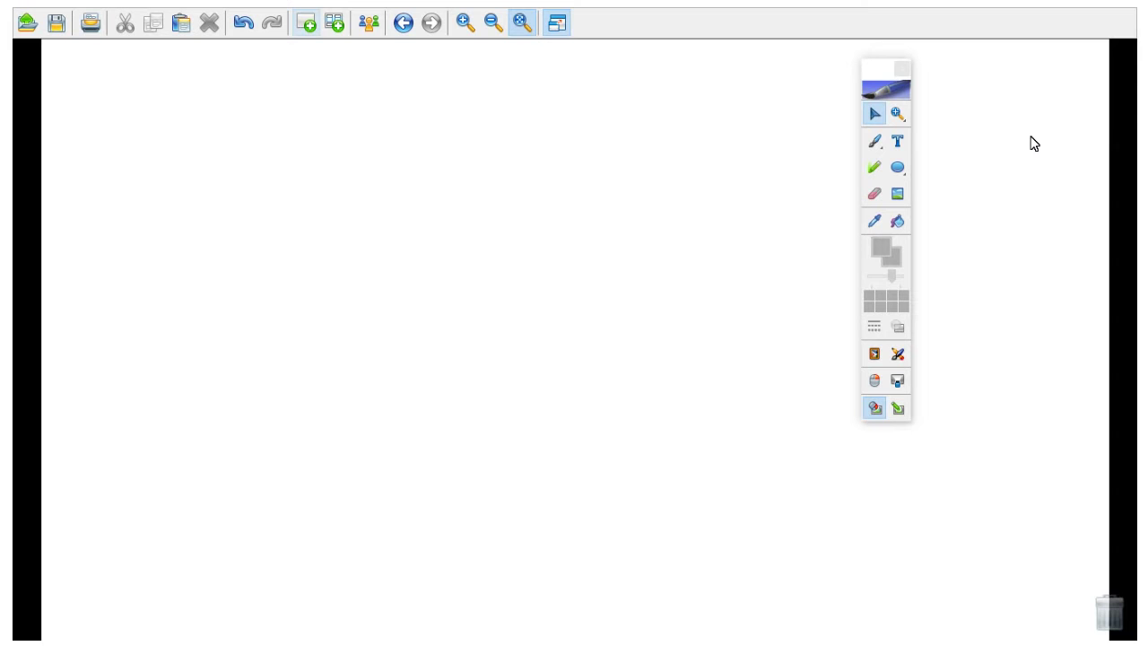
pyautogui.hotkey('shift', 'F10')
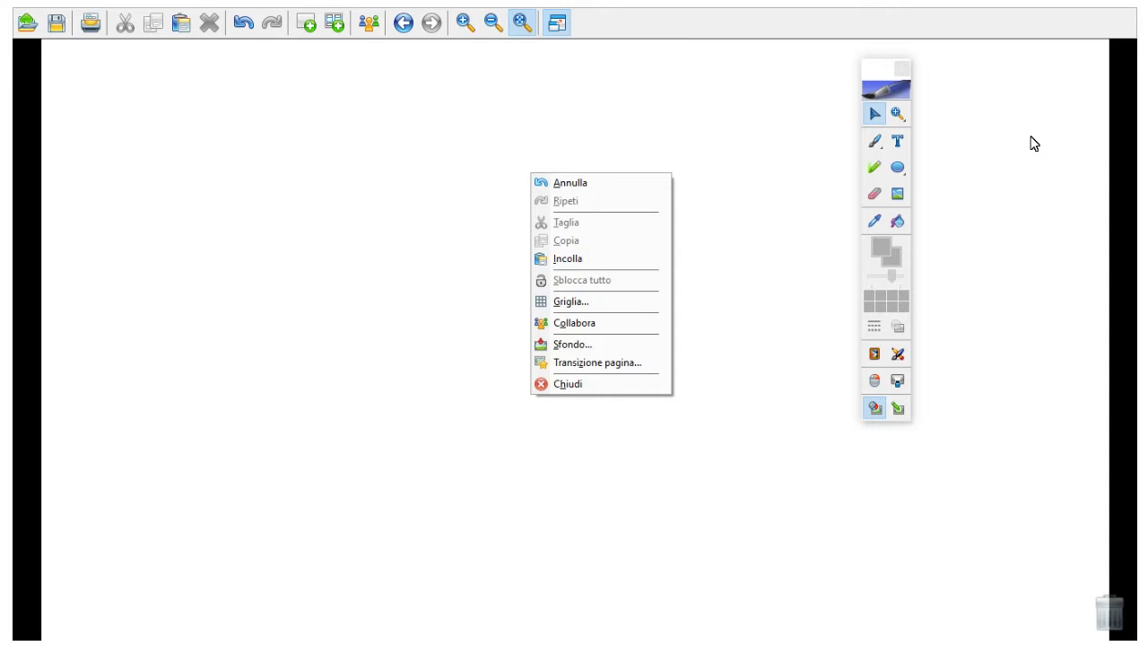
pyautogui.press('g')
pyautogui.moveTo(574, 238); pyautogui.dragTo(583, 64)
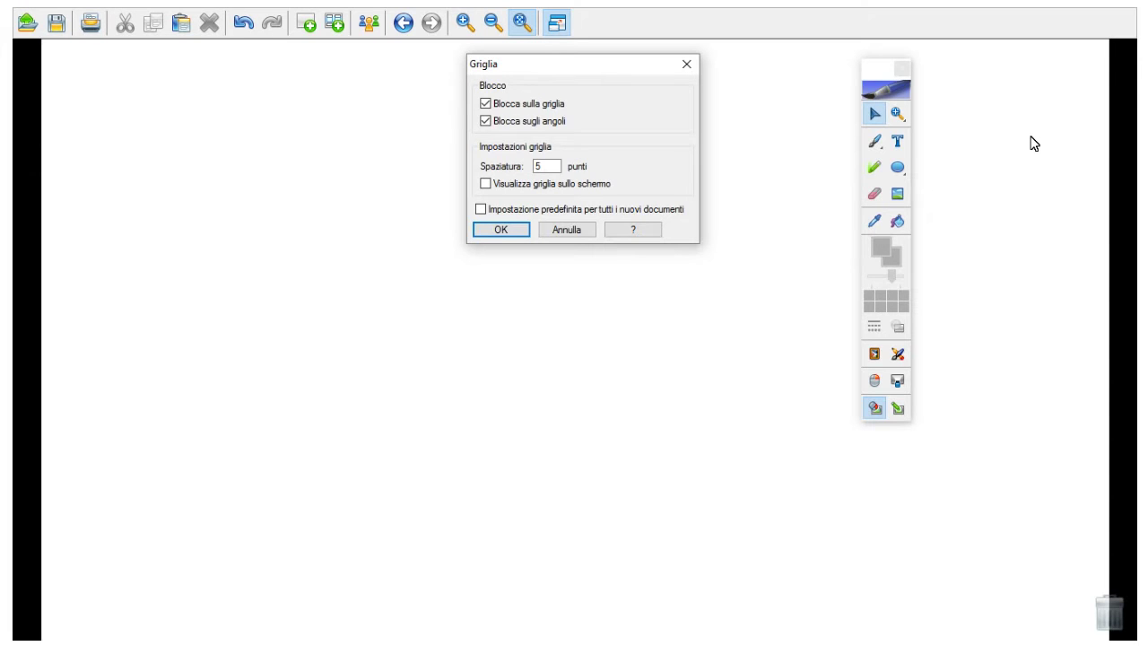
pyautogui.press('space')
pyautogui.press('Tab')
pyautogui.press('space')
pyautogui.hotkey('alt', 'a')
pyautogui.press('Tab')
pyautogui.write('200')
pyautogui.press('Tab')
pyautogui.press('space')
pyautogui.press('Return')
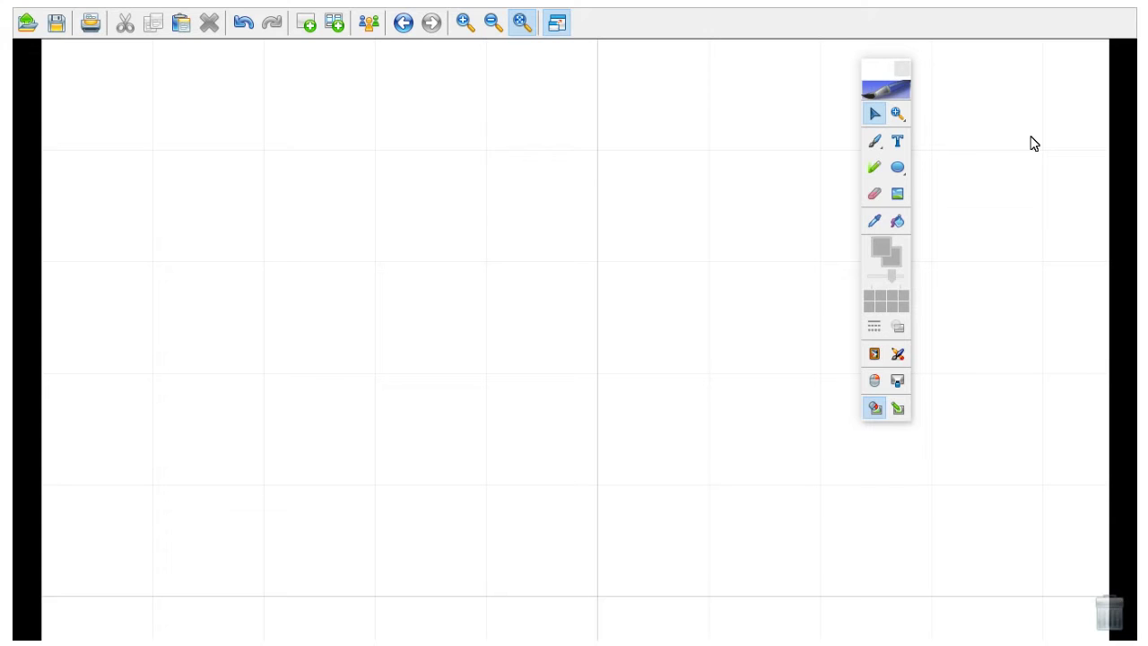
# Step: Look back through the earlier notebook pages to check where the grid is displayed, ending on the first page
pyautogui.press('pageup')
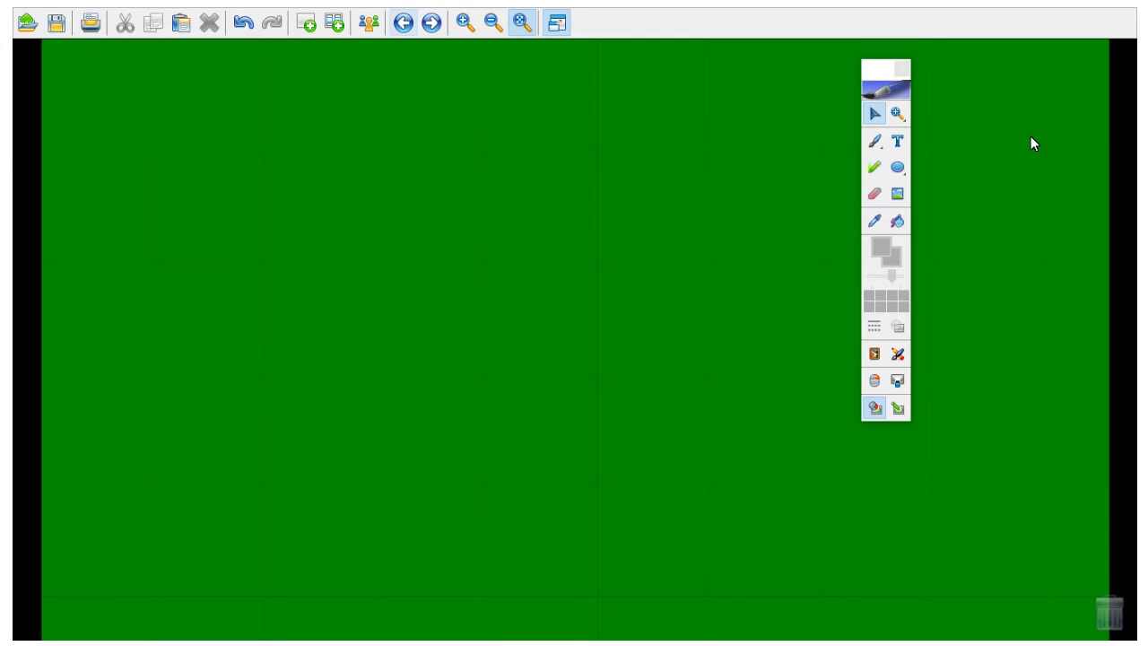
pyautogui.press('pageup')
pyautogui.press('pageup')
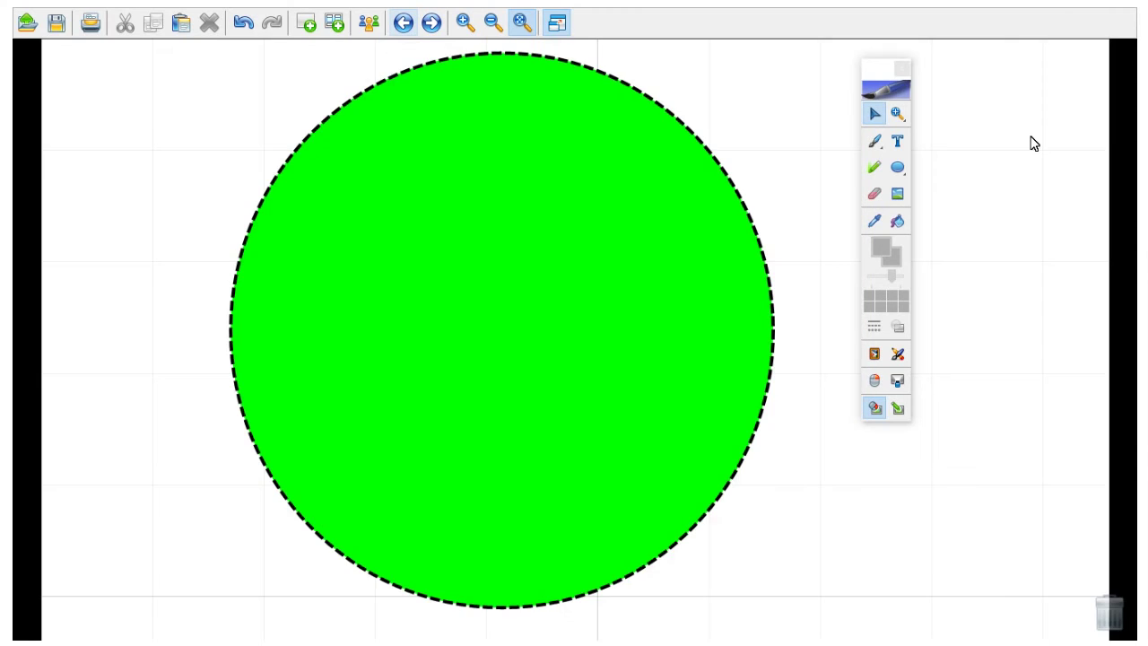
pyautogui.press('pageup')
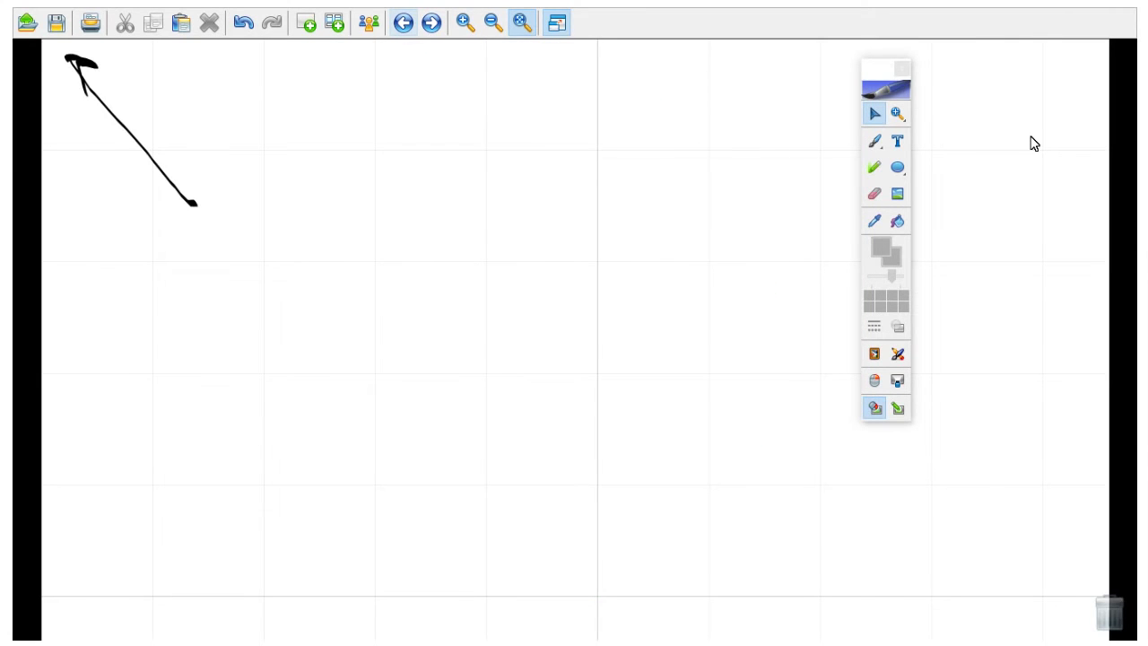
pyautogui.press('pageup')
pyautogui.press('pageup')
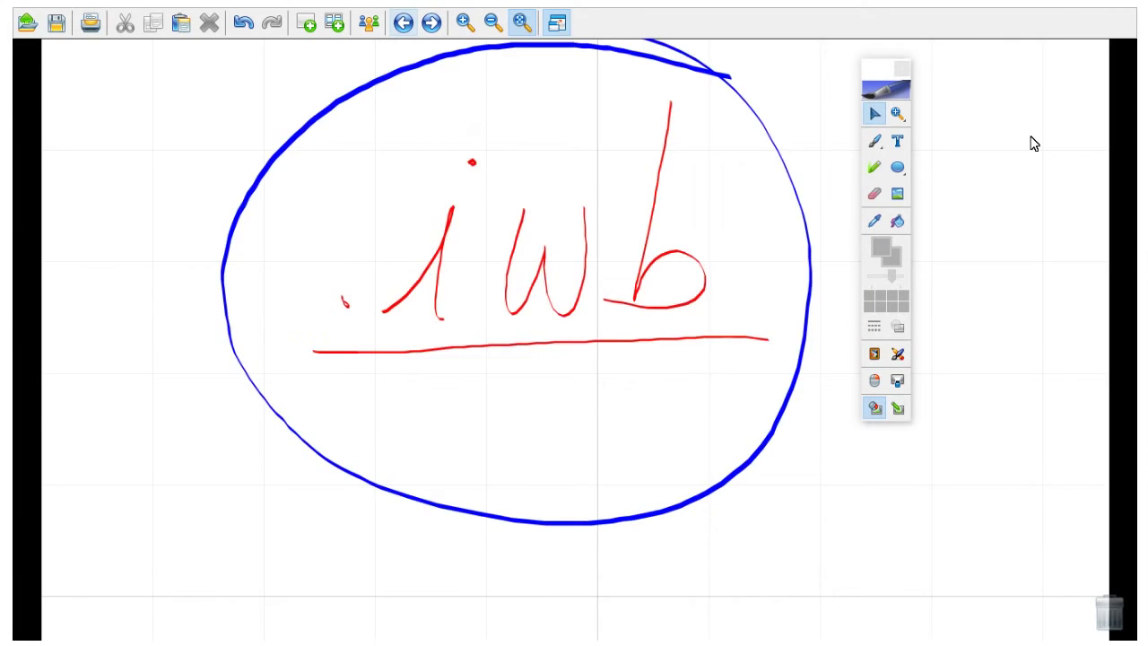
pyautogui.press('pageup')
pyautogui.press('pageup')
pyautogui.press('pageup')
pyautogui.press('pageup')
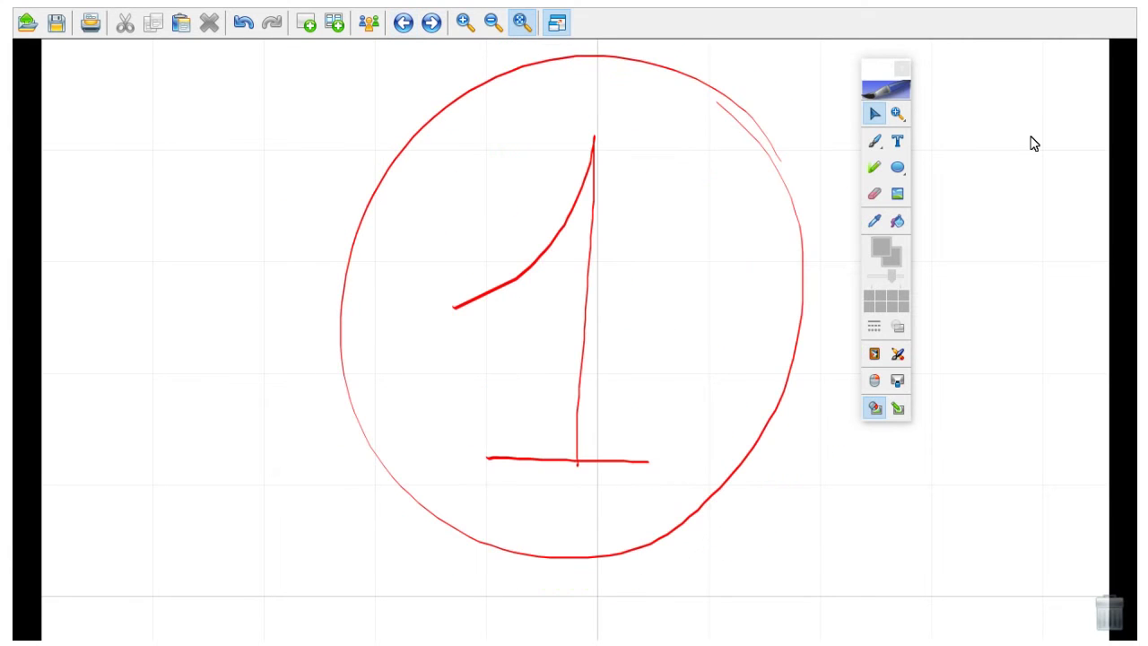
pyautogui.press('pageup')
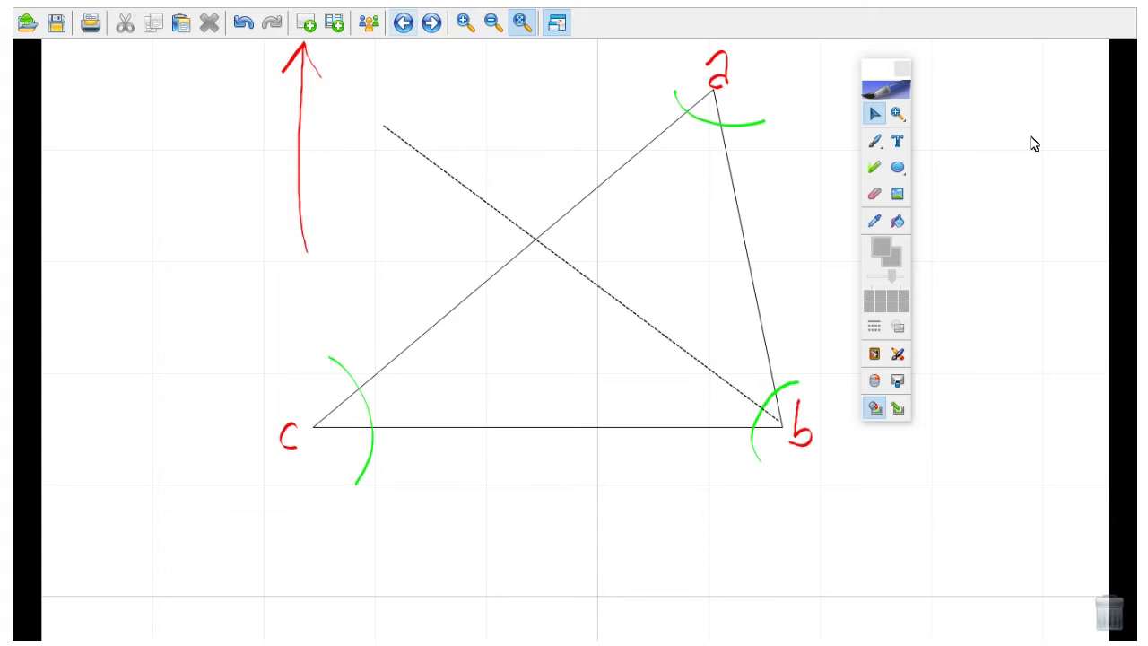
pyautogui.press('Home')
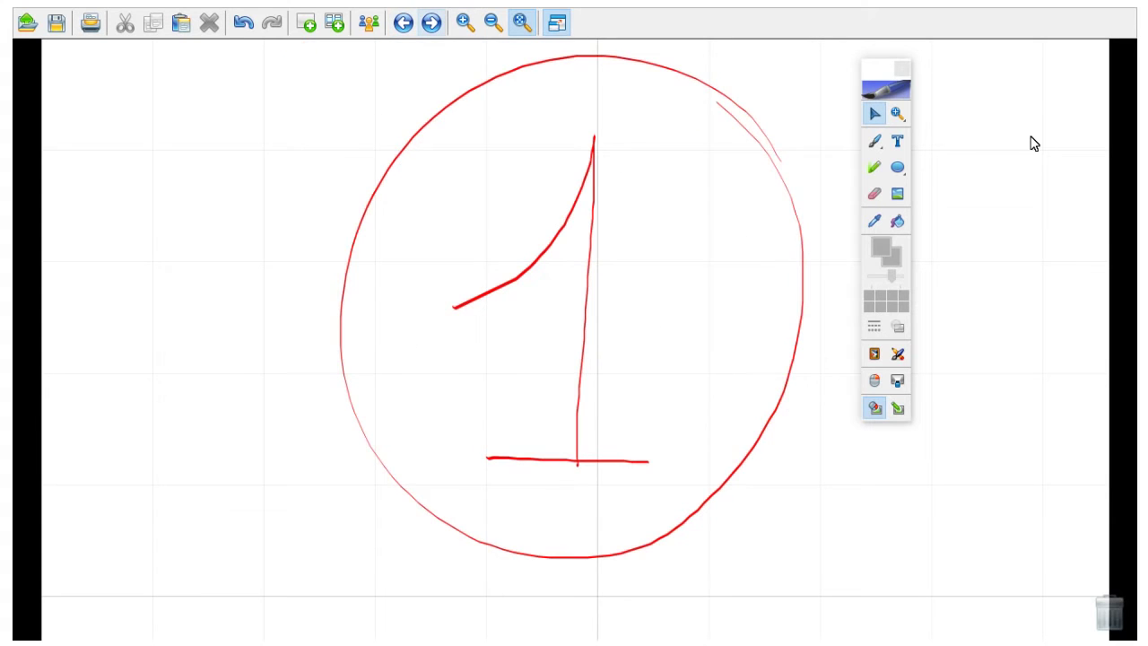
# Step: Add a new page after the first one and set the grid spacing to 20 points
pyautogui.hotkey('ctrl', 'n')
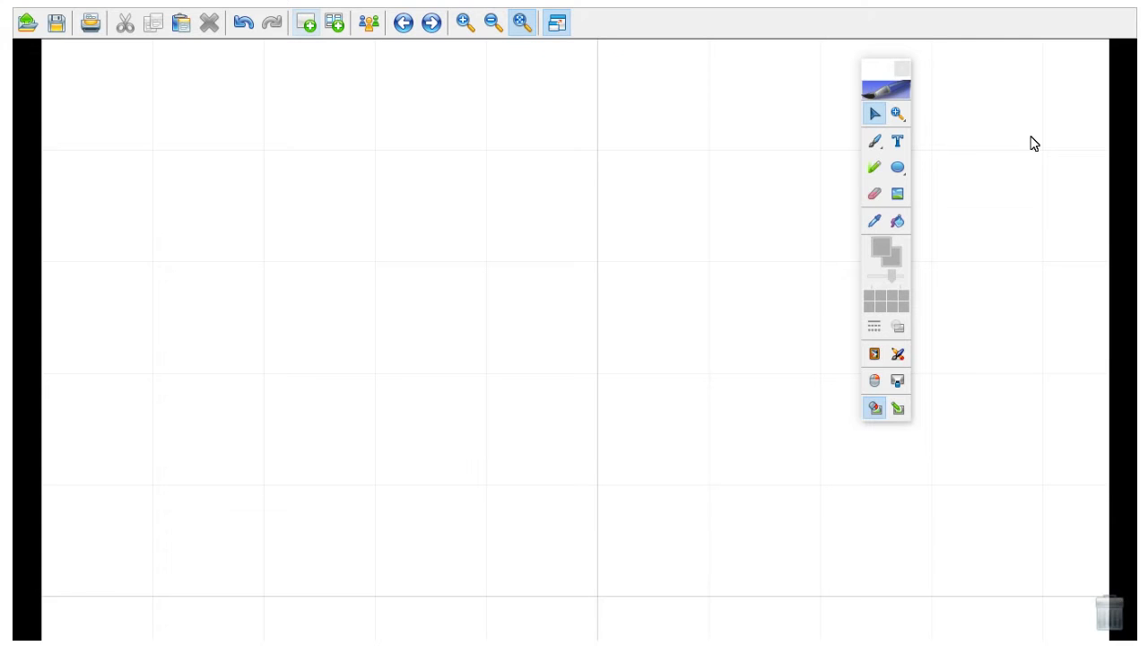
pyautogui.hotkey('shift', 'F10')
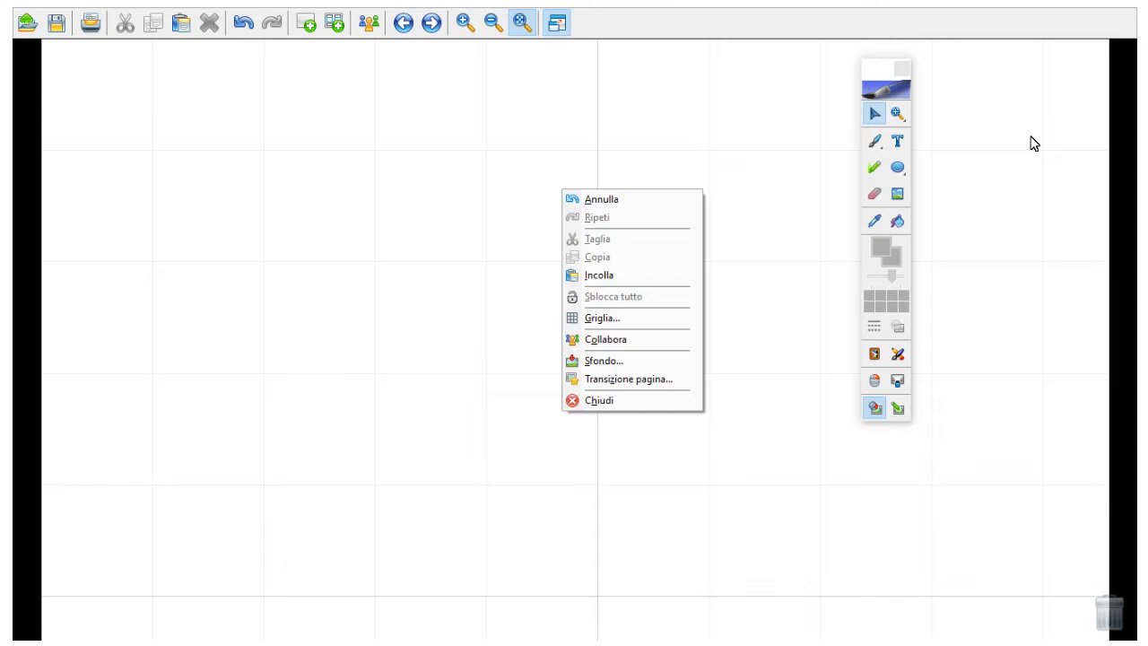
pyautogui.press('g')
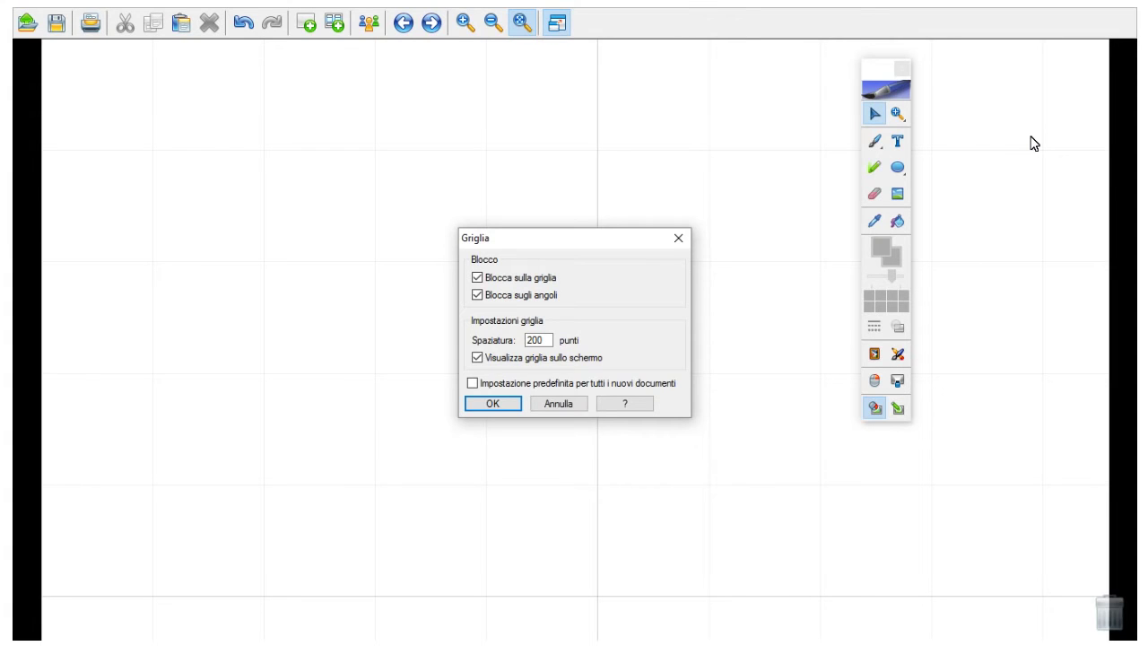
pyautogui.press('Tab')
pyautogui.write('20')
pyautogui.press('Return')
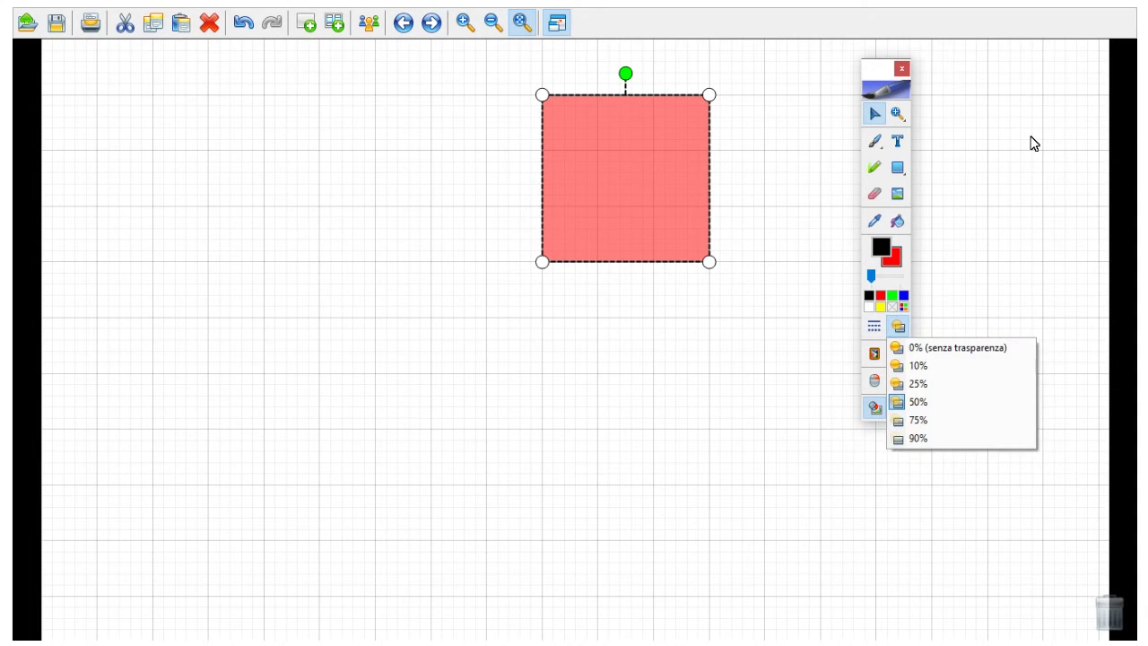
# Step: Make the red square more transparent and move it one large grid cell down and one to the right
pyautogui.click(1034, 143)
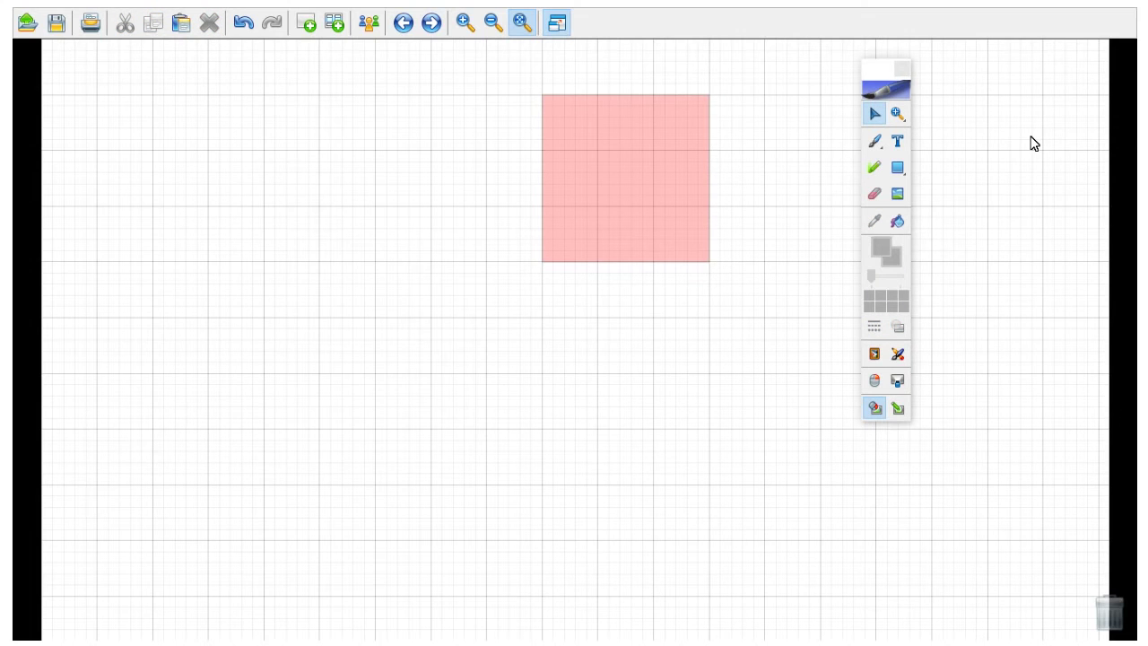
pyautogui.press('Down')
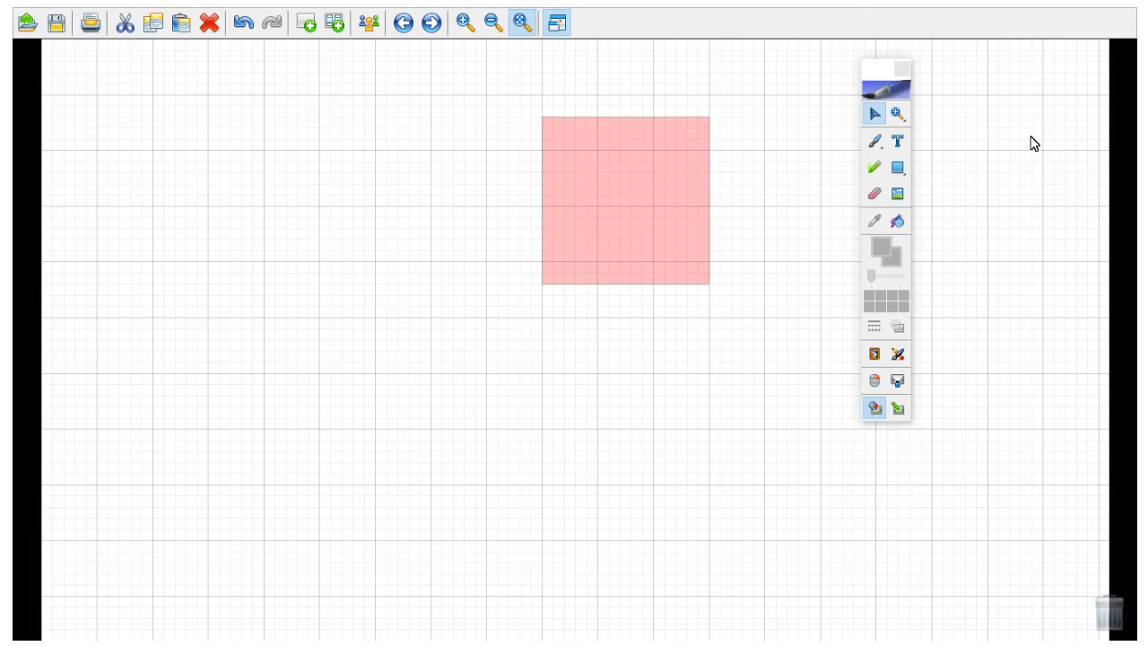
pyautogui.press('Down')
pyautogui.press('Down')
pyautogui.press('Down')
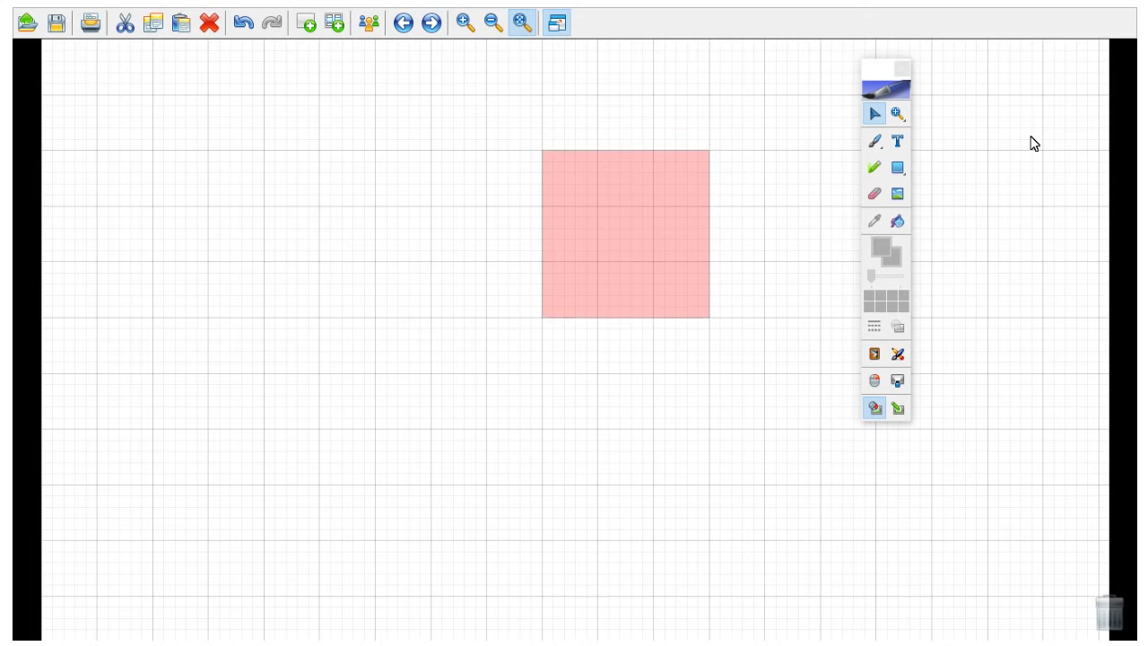
pyautogui.press('Right')
pyautogui.press('Right')
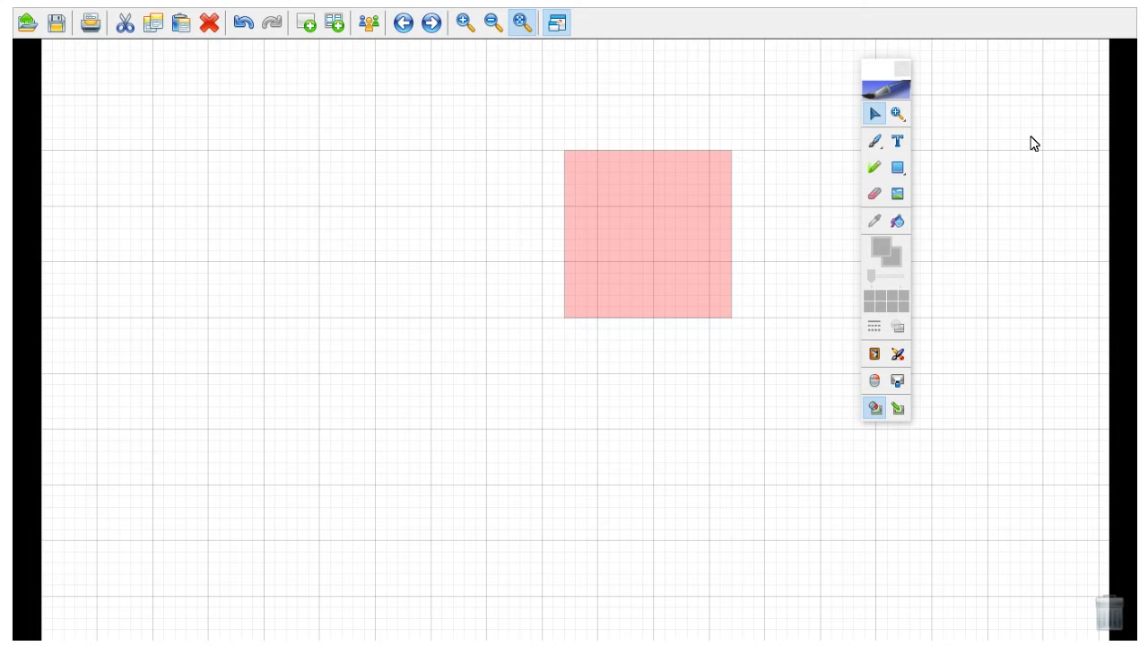
pyautogui.press('Right')
pyautogui.press('Right')
pyautogui.press('Right')
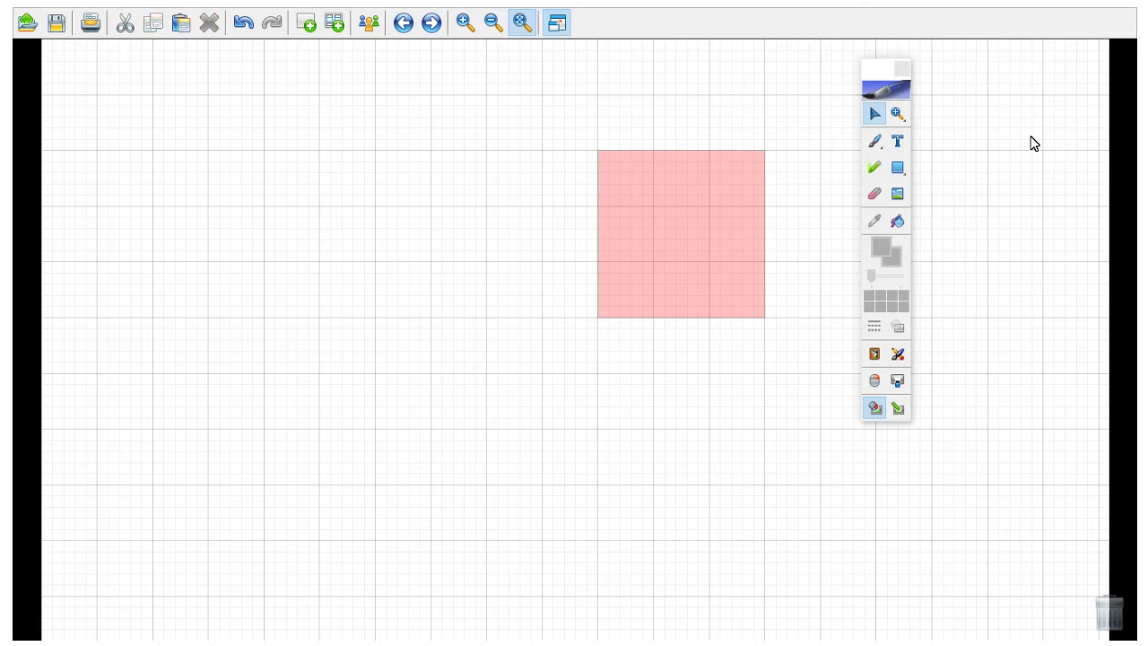
# Step: Nudge the square further right and up along the small grid cells
pyautogui.press('Right')
pyautogui.press('Right')
pyautogui.press('Up')
pyautogui.press('Up')
pyautogui.press('Right')
pyautogui.press('Left')
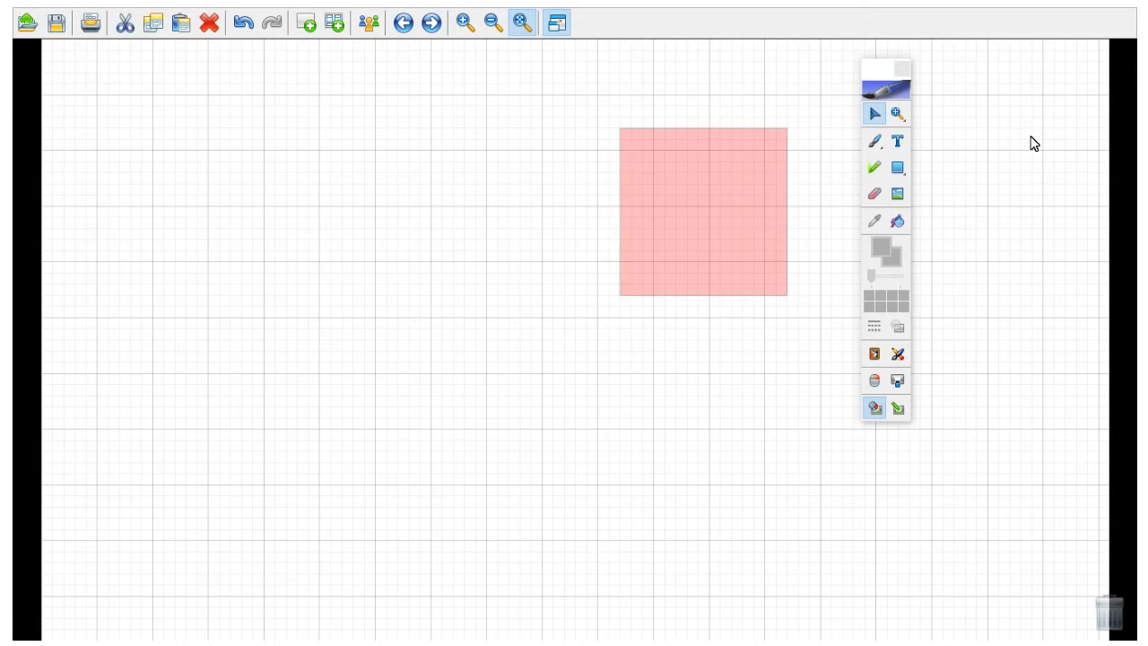
pyautogui.press('Down')
# Step: Zoom in on the square and move it in single grid steps to examine how it snaps
pyautogui.press('z')
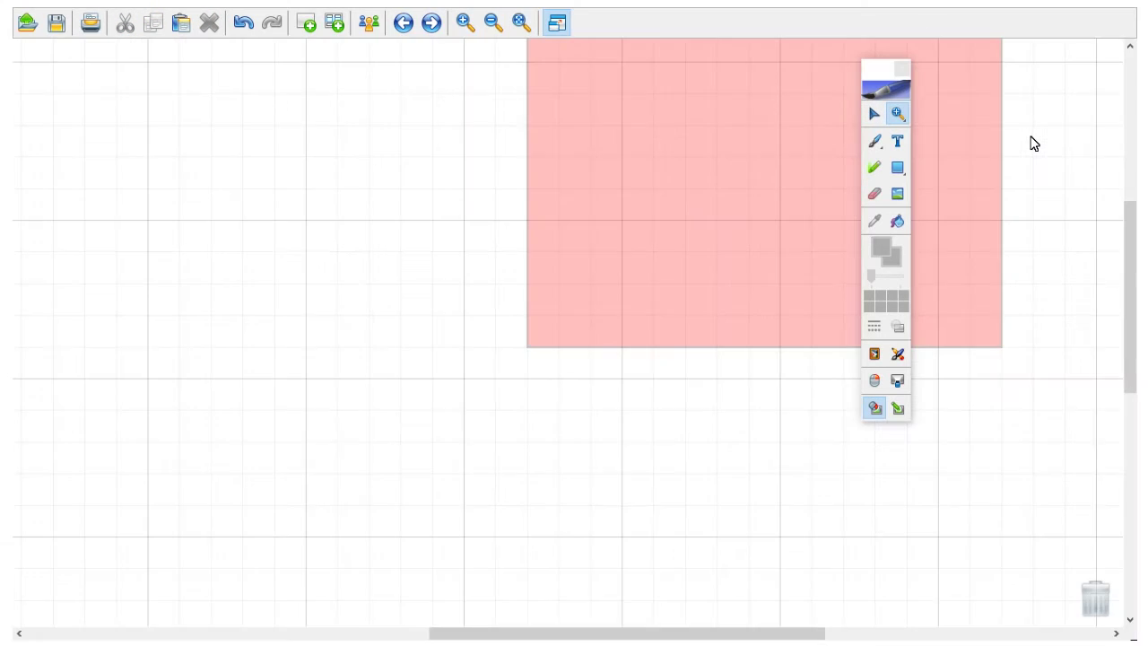
pyautogui.press('v')
pyautogui.press('Down')
pyautogui.press('Right')
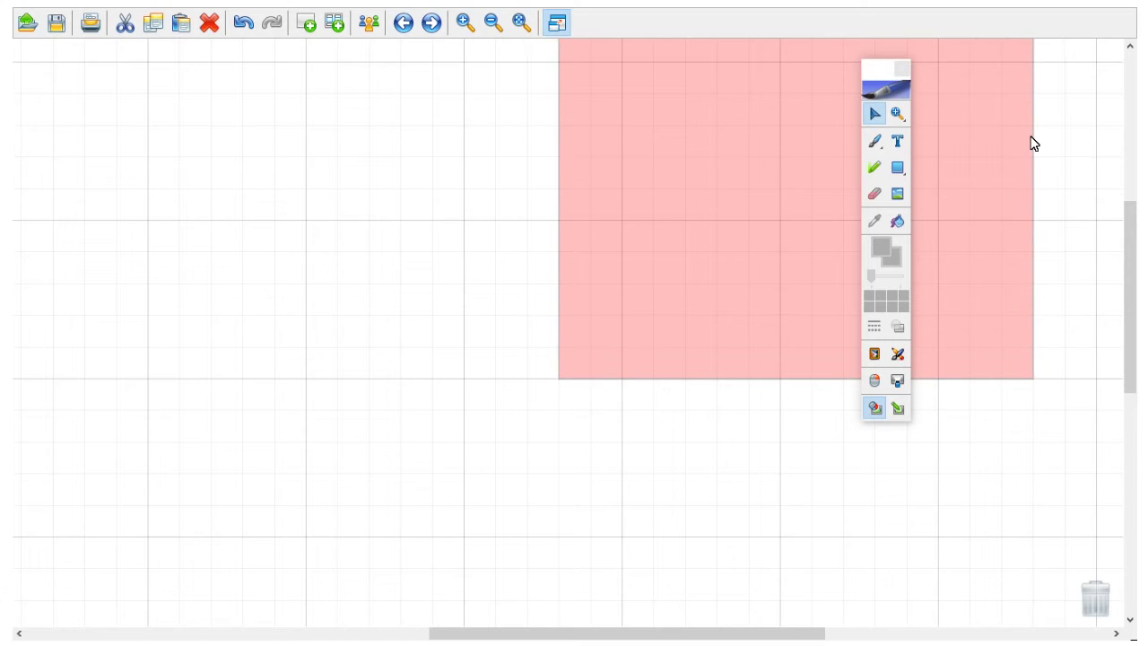
pyautogui.press('Up')
pyautogui.press('Right')
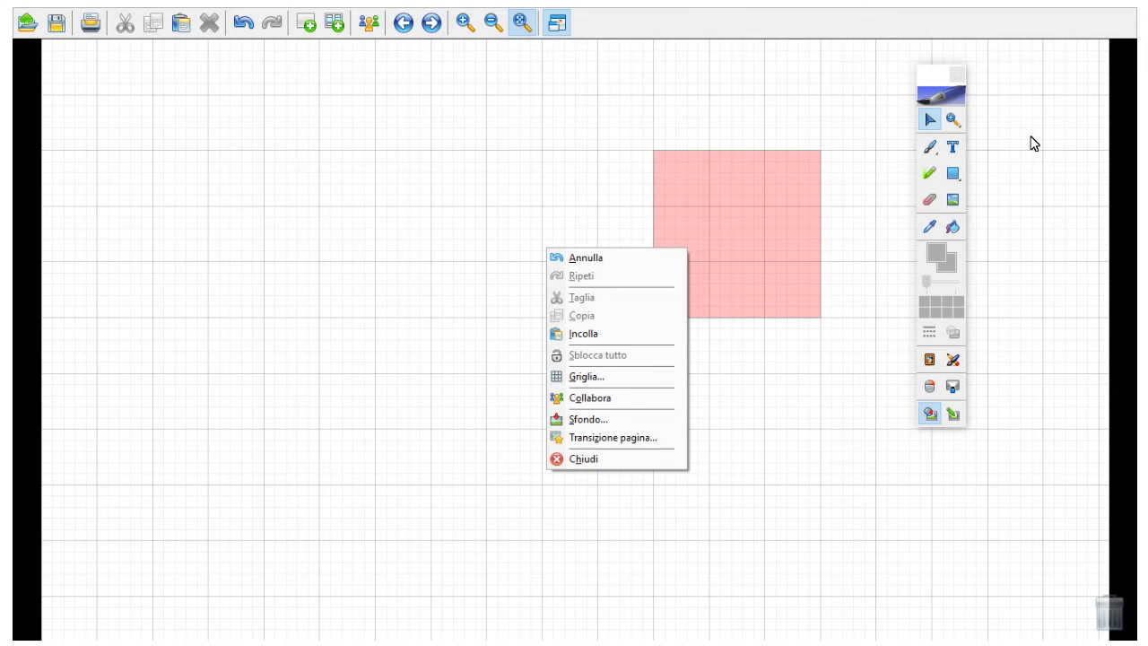
# Step: Hide the grid on screen and turn off both Blocca sulla griglia and Blocca sugli angoli in the Griglia settings
pyautogui.press('g')
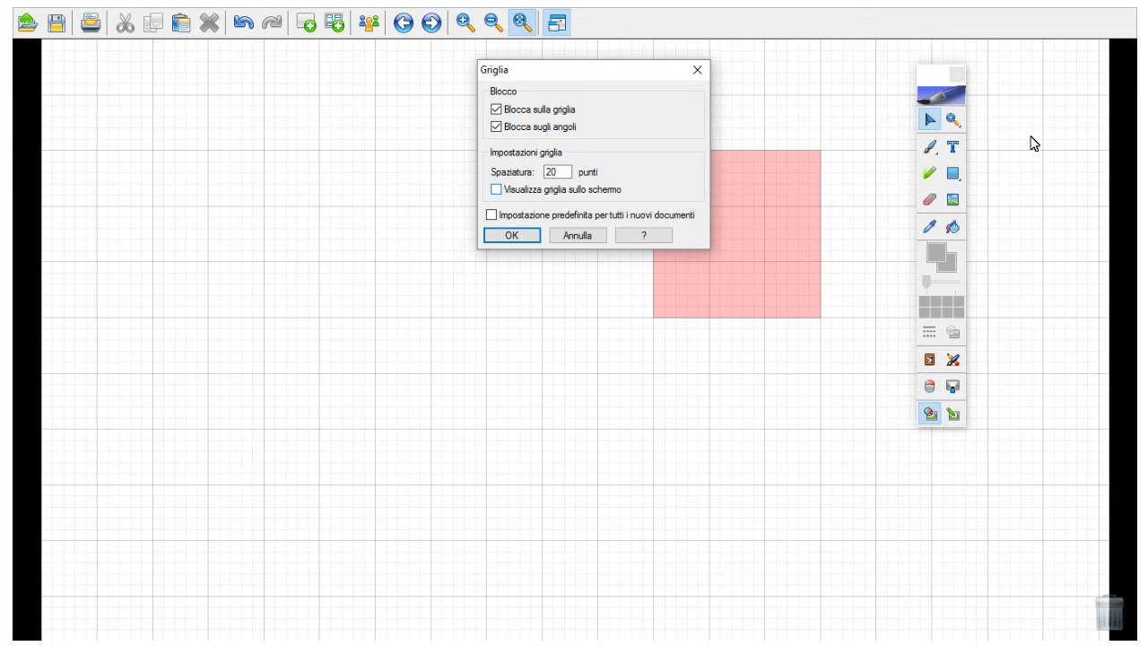
pyautogui.press('Return')
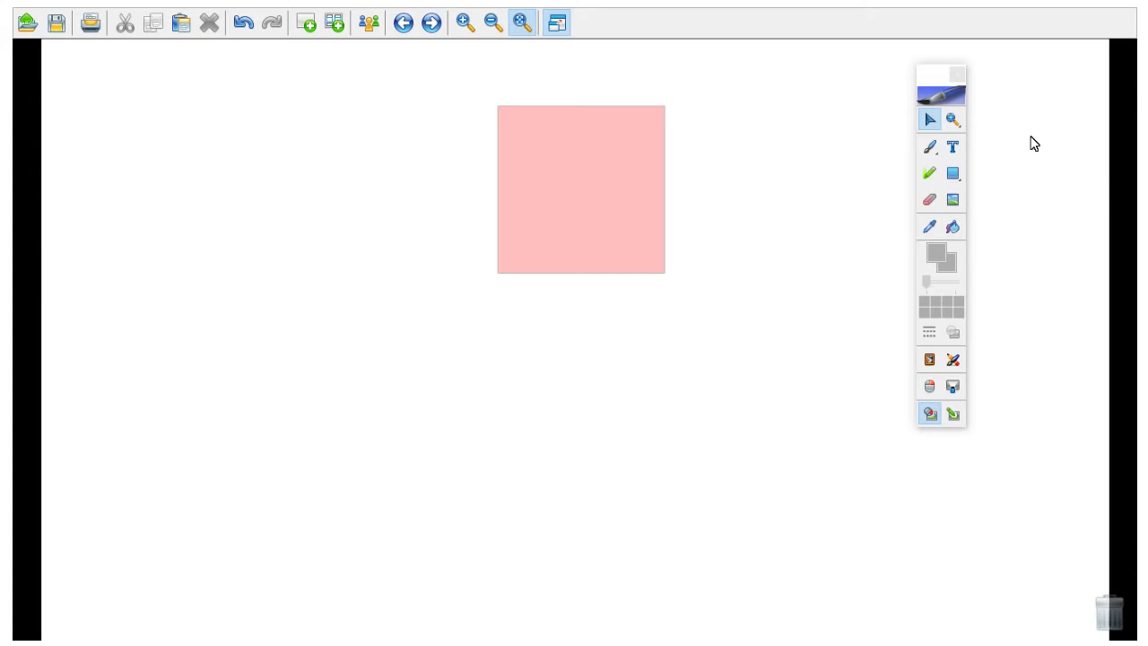
pyautogui.hotkey('shift', 'F10')
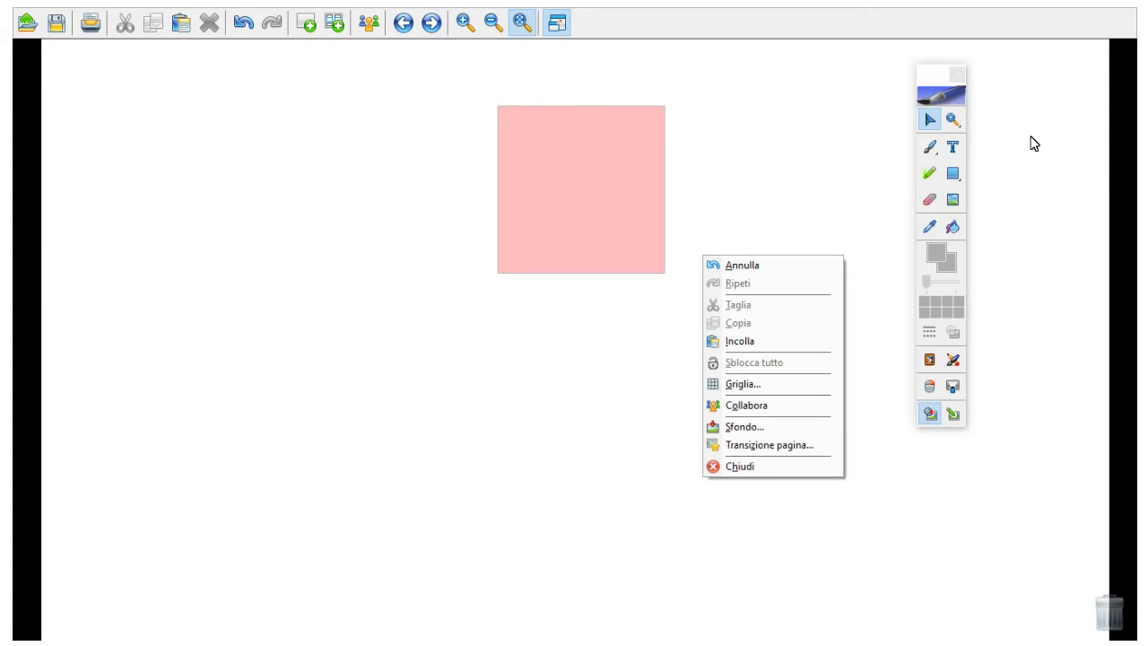
pyautogui.press('g')
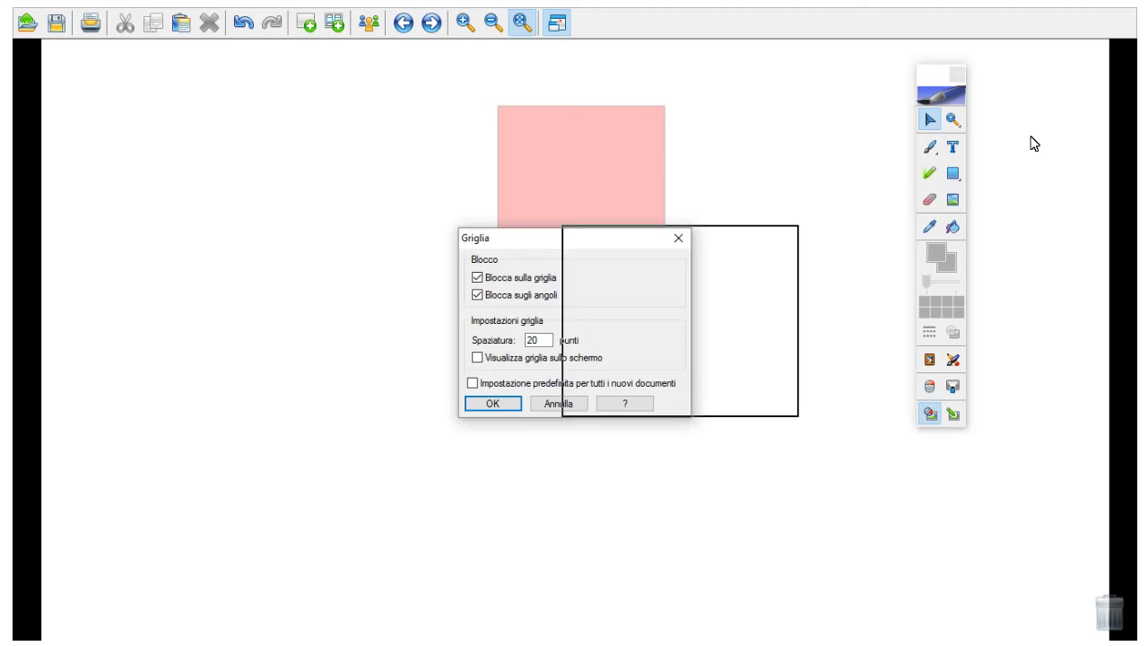
pyautogui.press('Return')
pyautogui.click(671, 148)
pyautogui.click(671, 165)
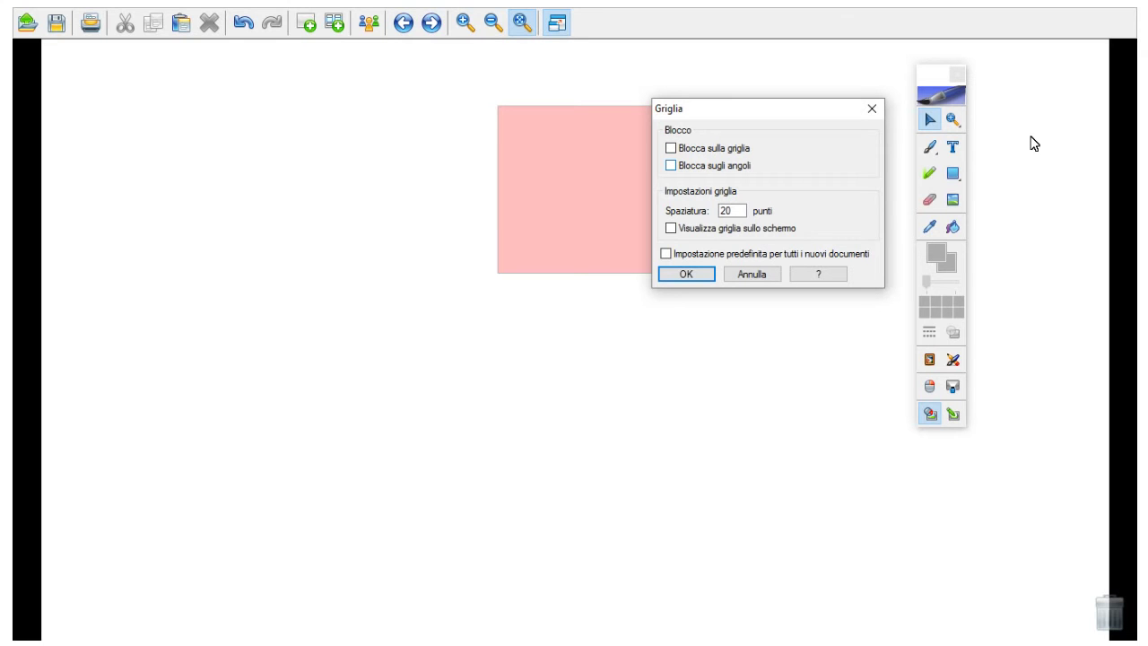
pyautogui.press('Return')
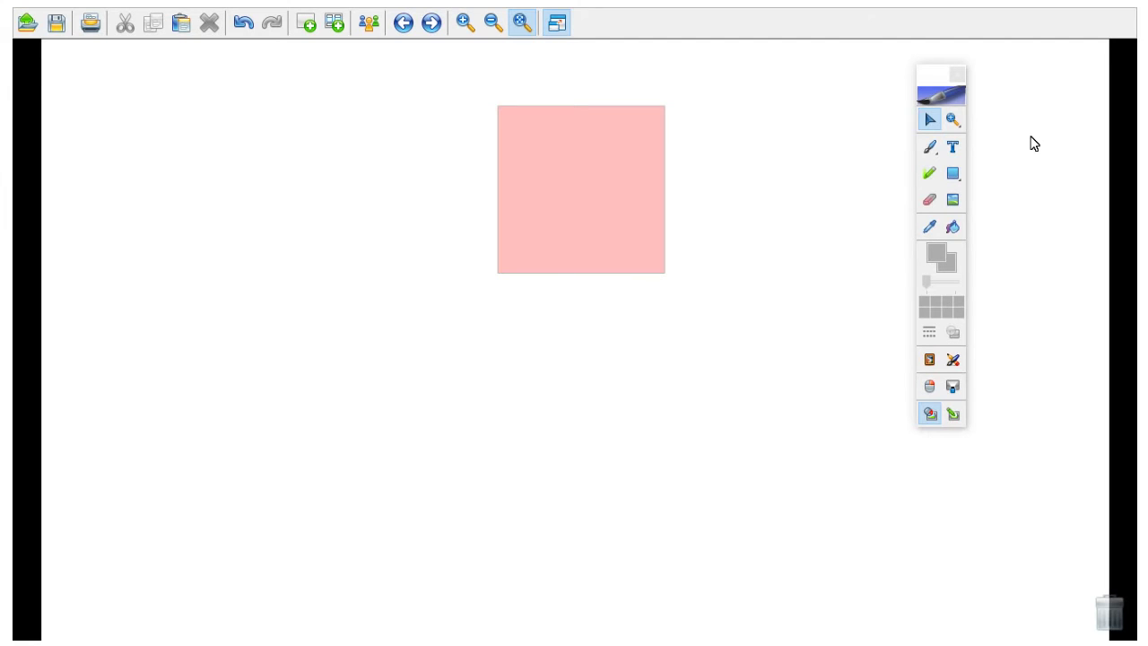
# Step: Move the pink square freely down towards the middle of the page
pyautogui.click(582, 189)
pyautogui.moveTo(582, 190); pyautogui.dragTo(579, 281)
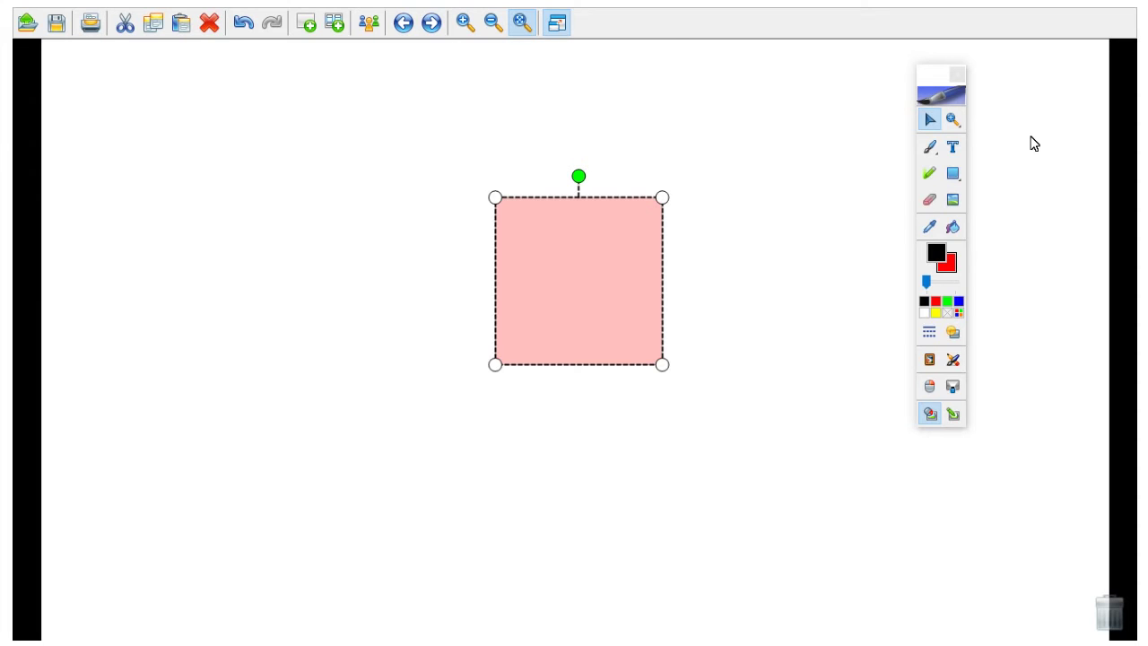
# Step: Delete the pink square and open the image file chooser from the page's Sfondo settings
pyautogui.press('Delete')
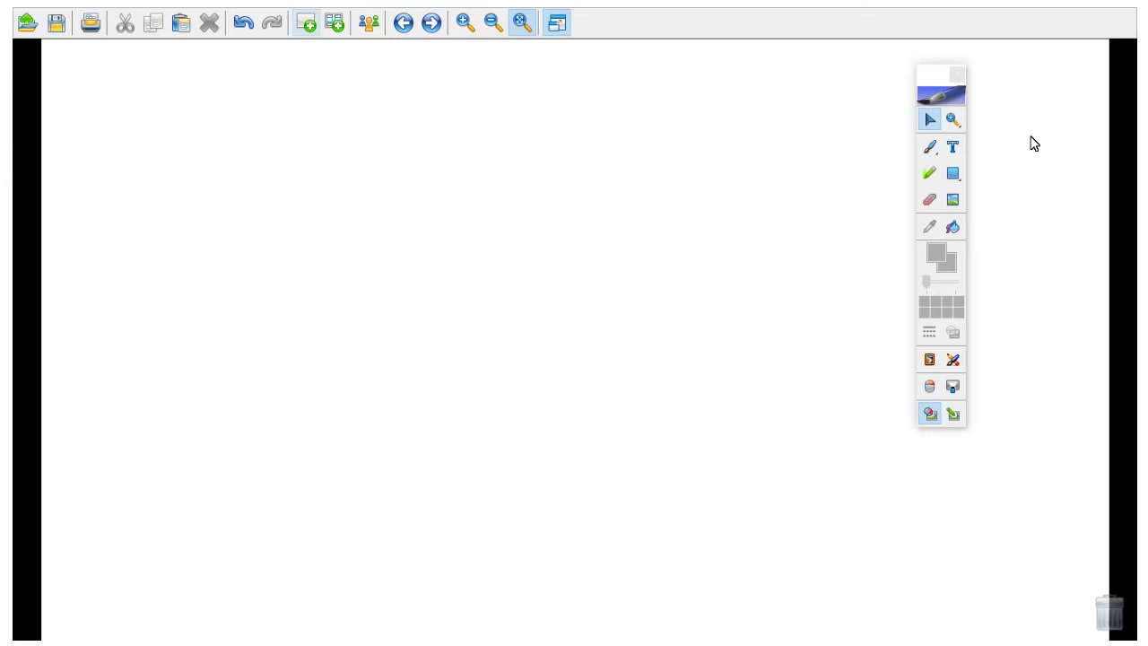
pyautogui.hotkey('shift', 'F10')
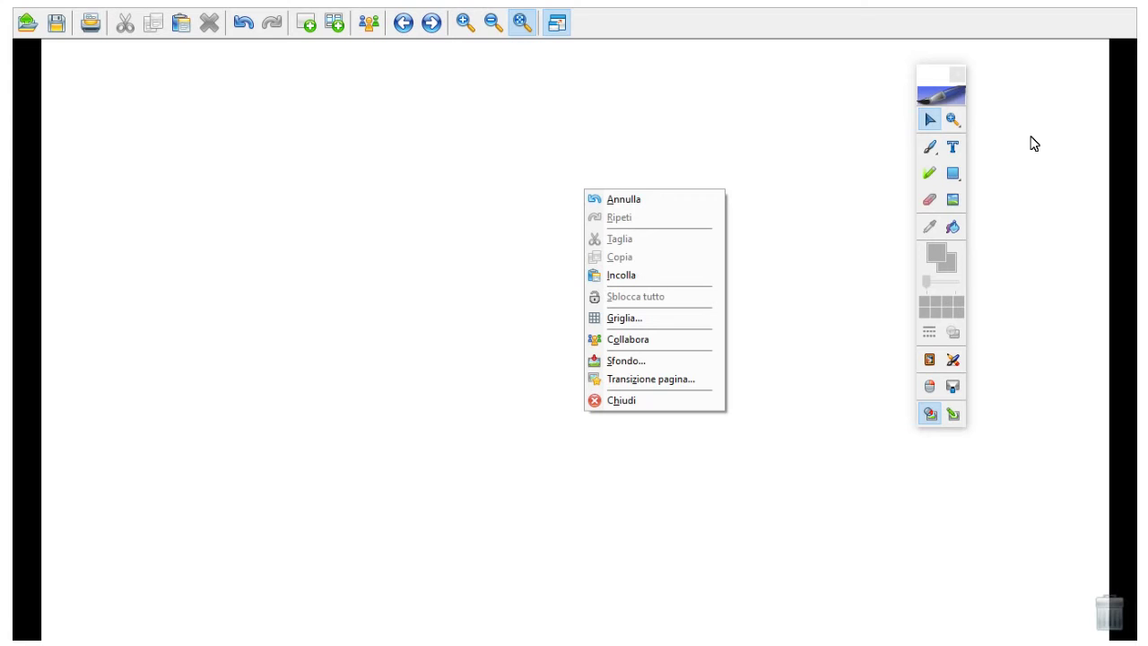
pyautogui.press('s')
pyautogui.moveTo(568, 225); pyautogui.dragTo(603, 81)
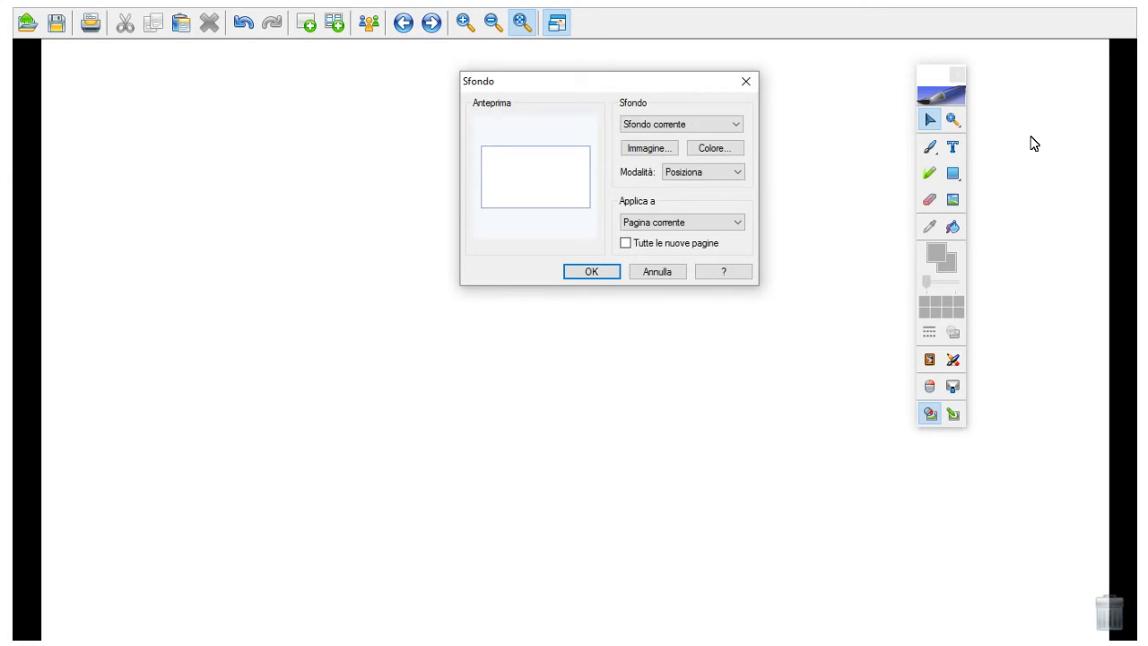
pyautogui.click(649, 148)
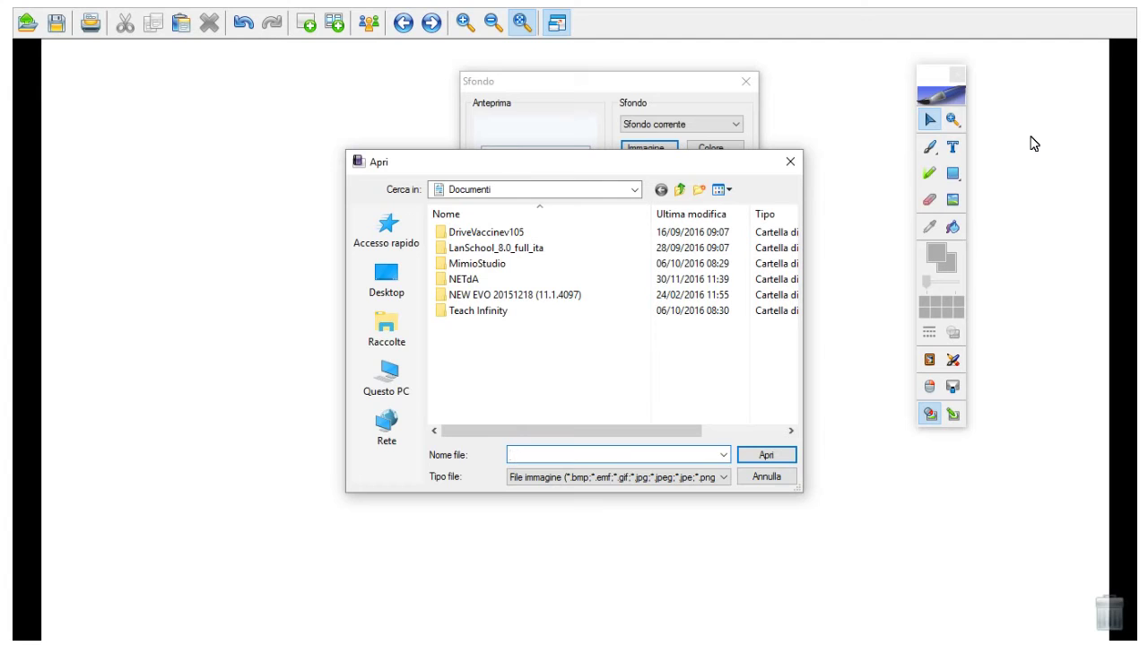
pyautogui.moveTo(574, 161); pyautogui.dragTo(579, 71)
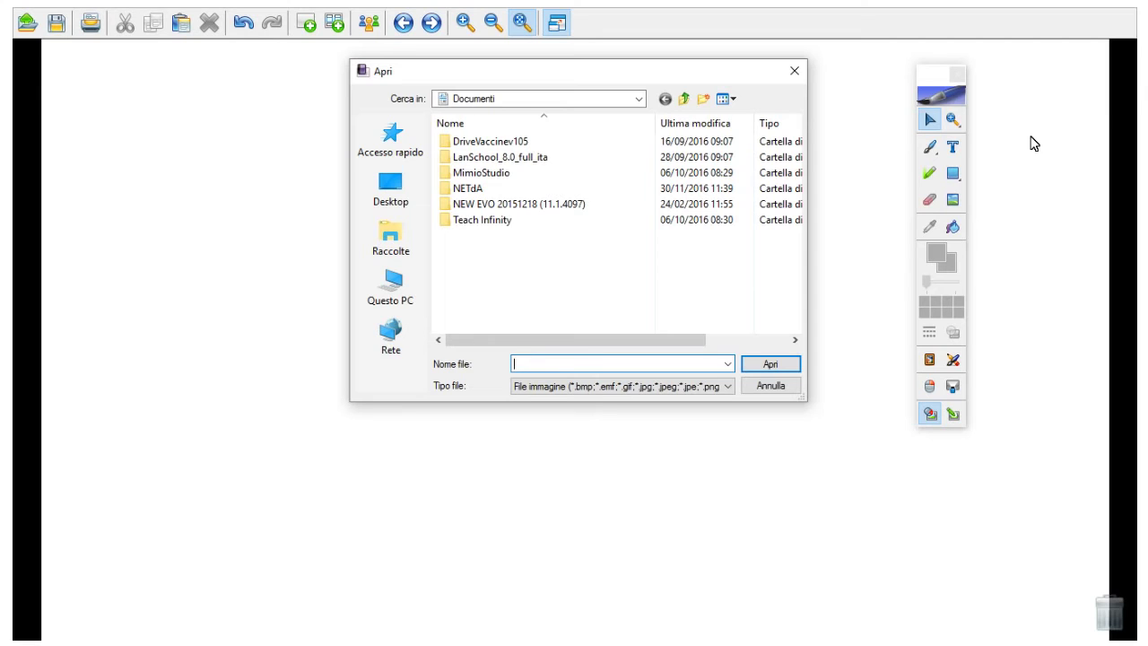
# Step: Check the accepted image file types and browse Raccolte, Immagini and Questo PC for a background image, leaving the background unset
pyautogui.click(726, 385)
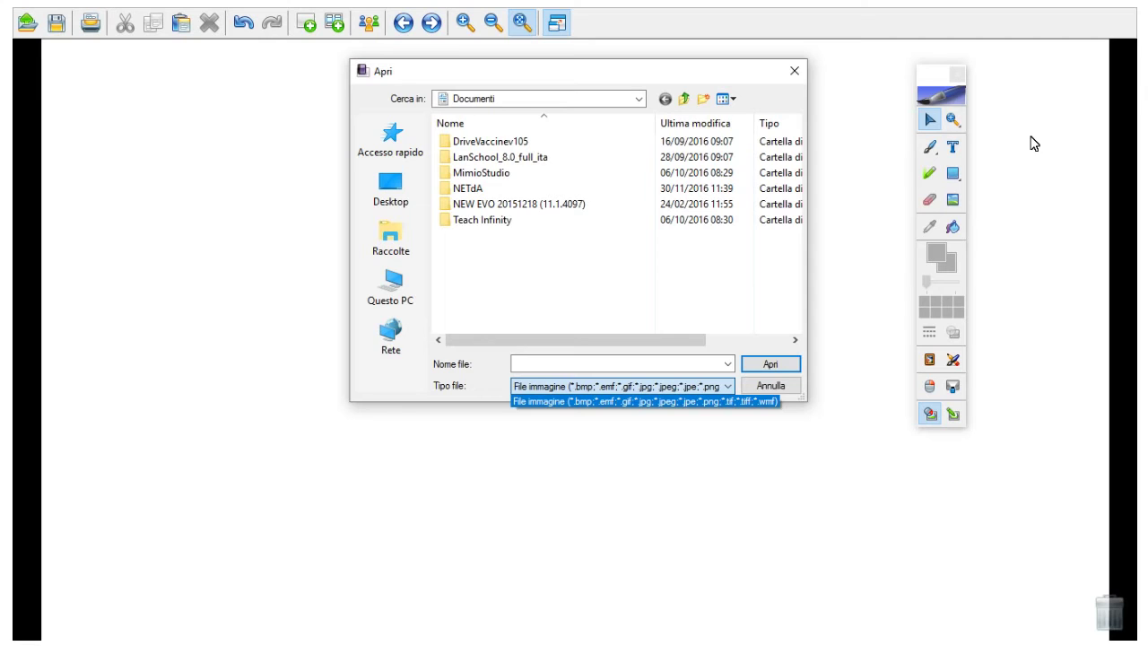
pyautogui.press('Escape')
pyautogui.click(390, 237)
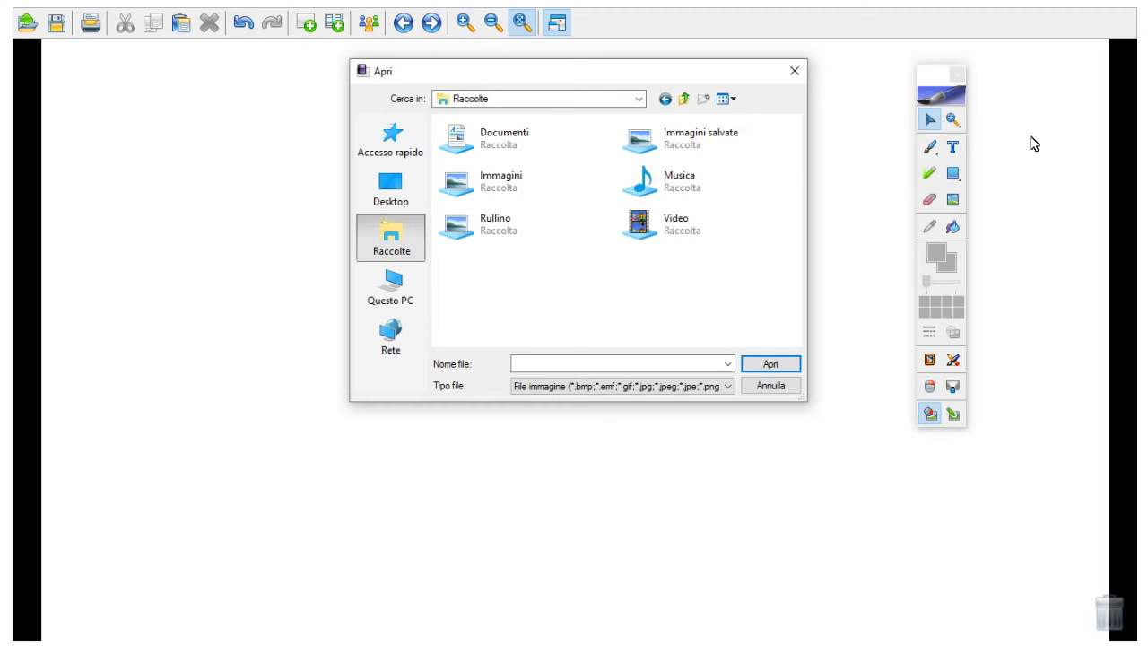
pyautogui.doubleClick(501, 182)
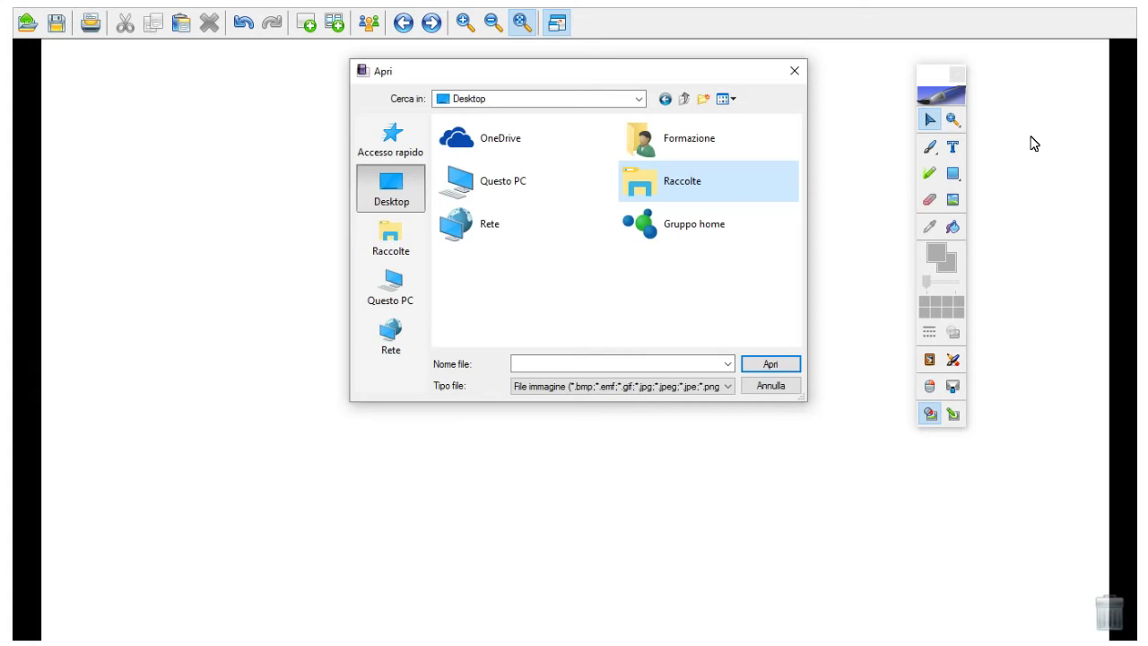
pyautogui.click(391, 288)
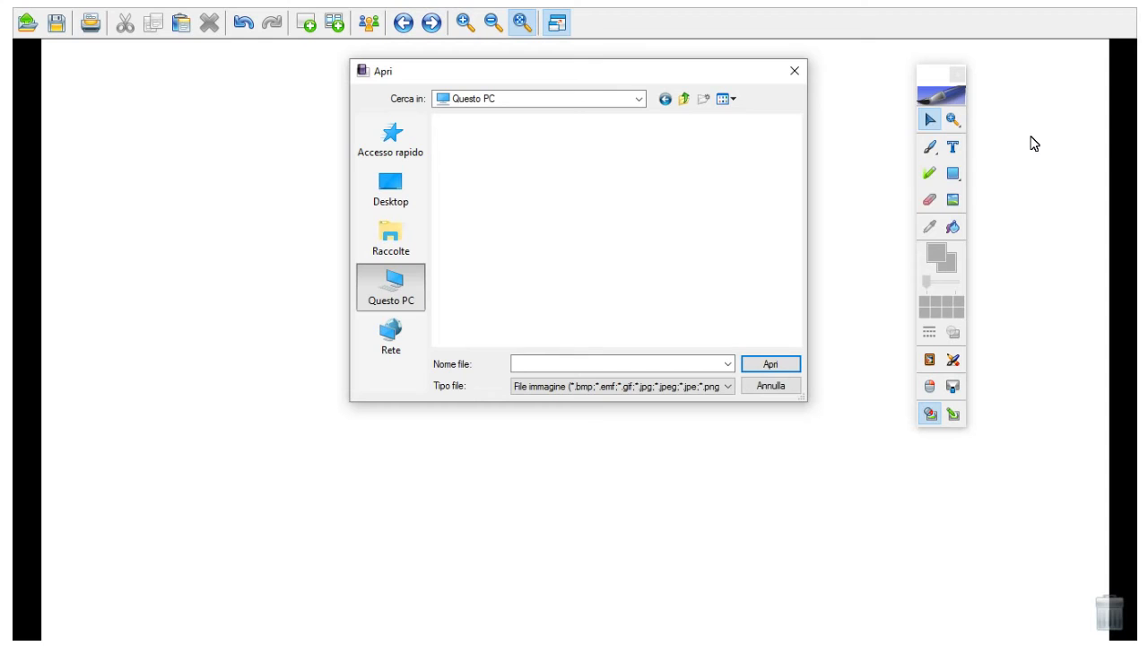
pyautogui.click(390, 237)
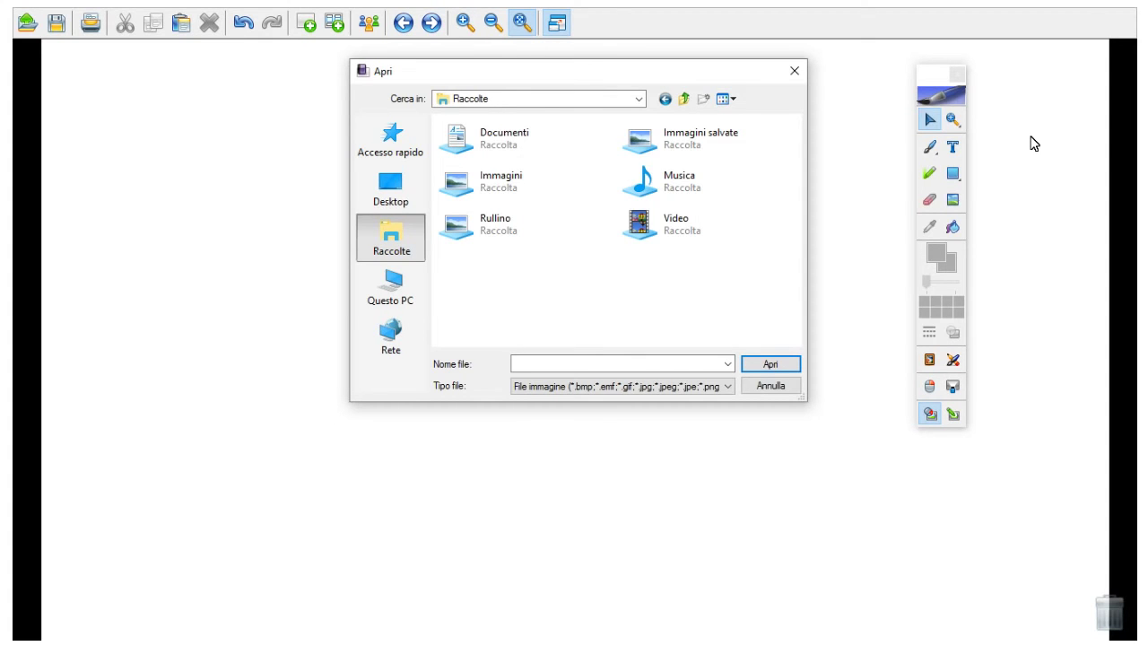
pyautogui.click(504, 138)
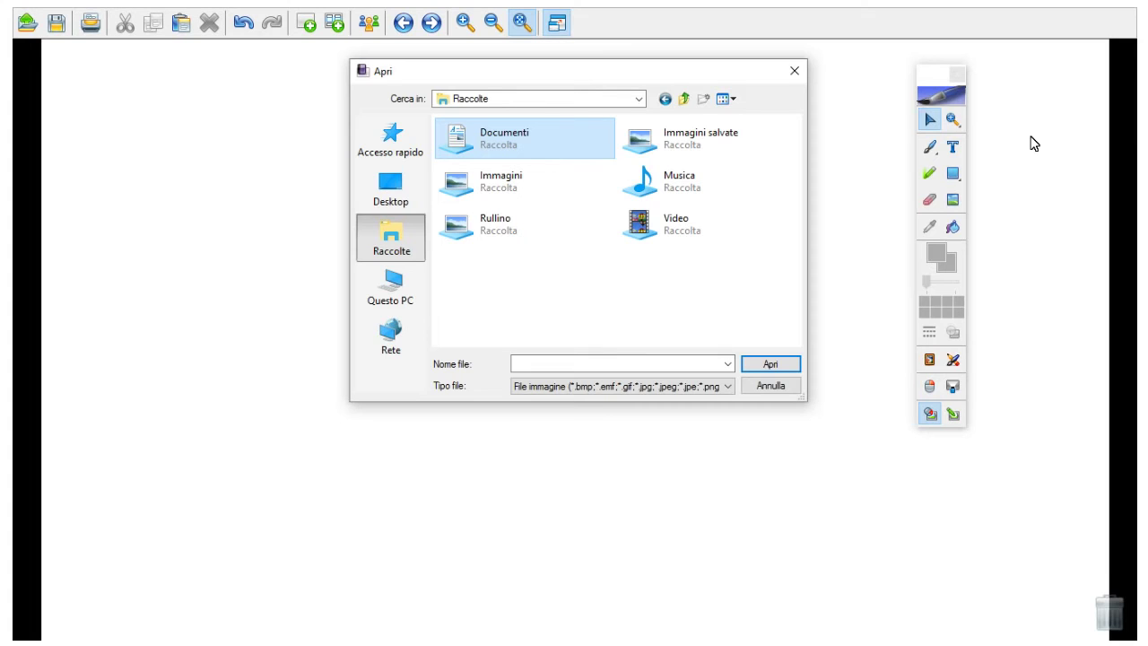
pyautogui.press('Escape')
pyautogui.press('Escape')
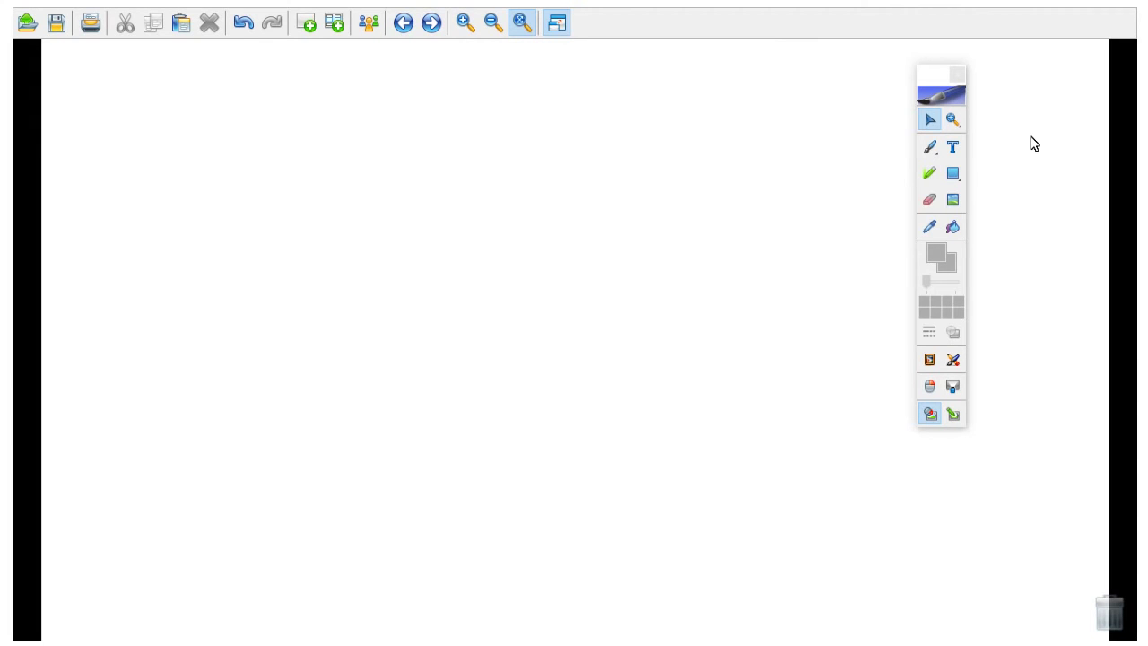
# Step: Leave the notebook's full screen view and switch to Chrome to search the web for "quaderno a righe"
pyautogui.press('Escape')
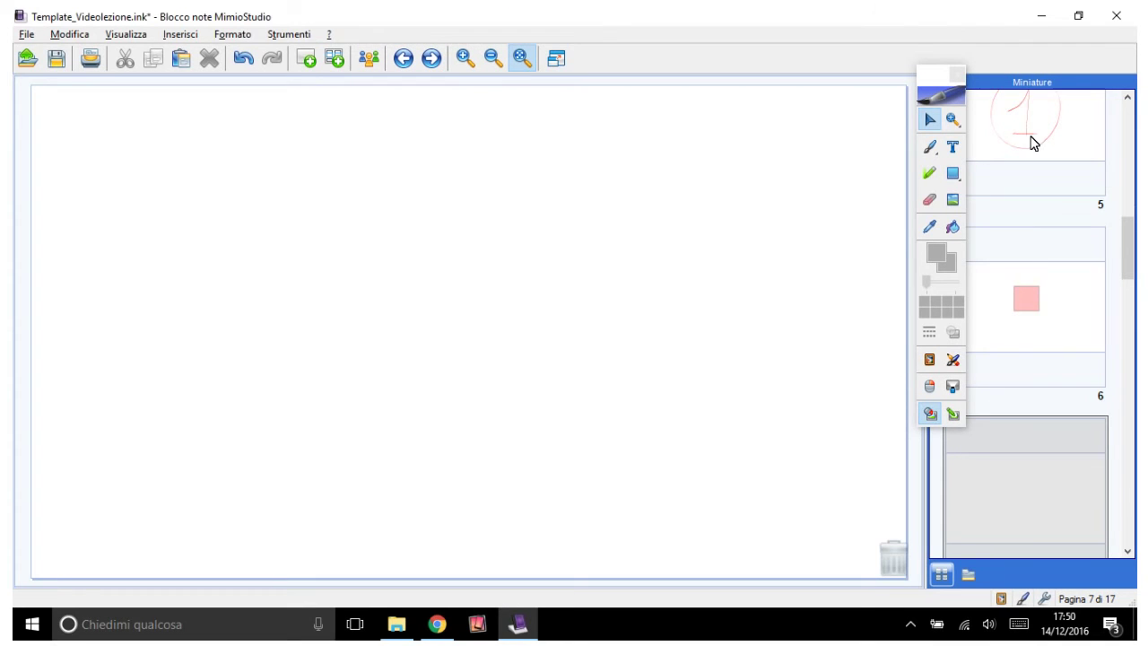
pyautogui.click(1042, 15)
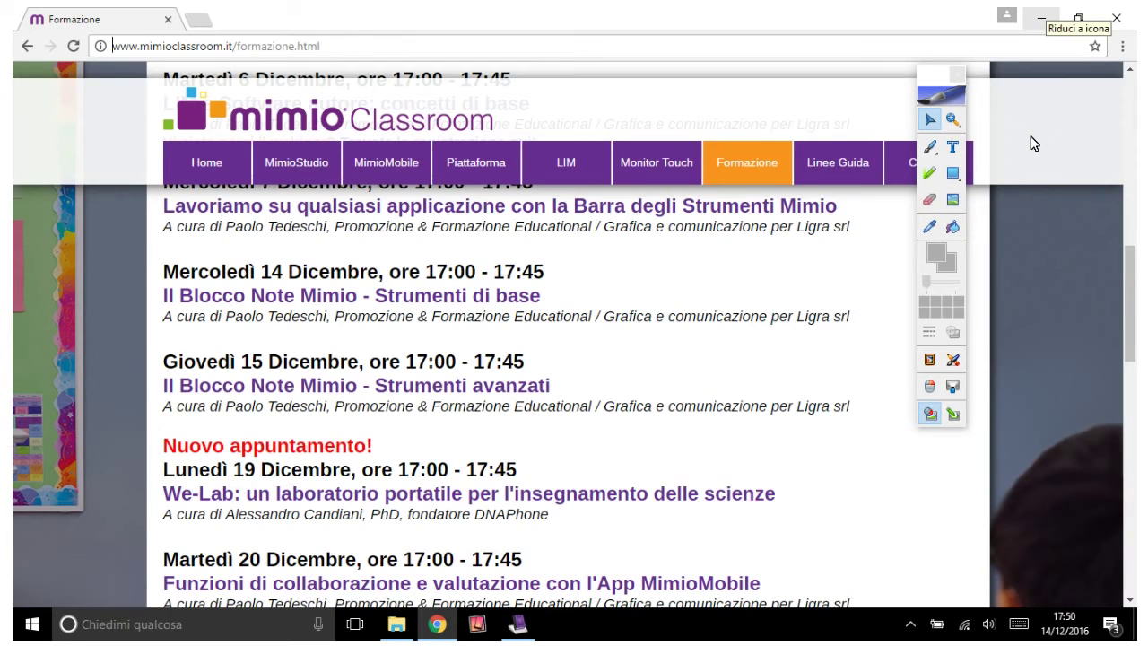
pyautogui.hotkey('ctrl', 'l')
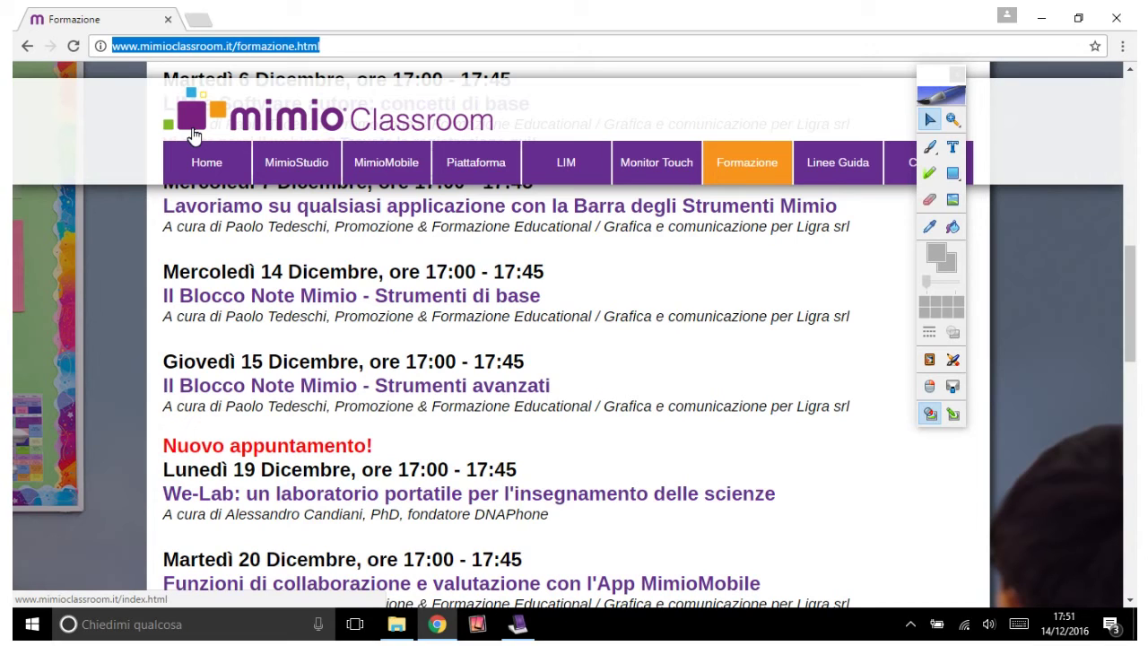
pyautogui.write('quaderno a righr')
pyautogui.press('BackSpace')
pyautogui.write('e')
pyautogui.press('Return')
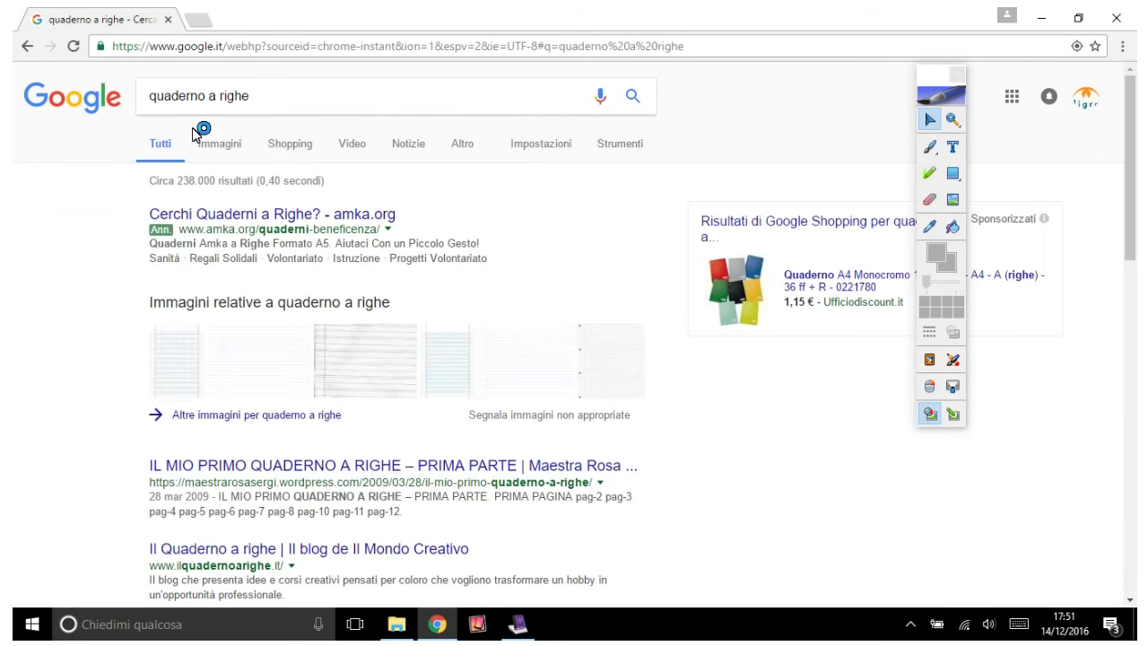